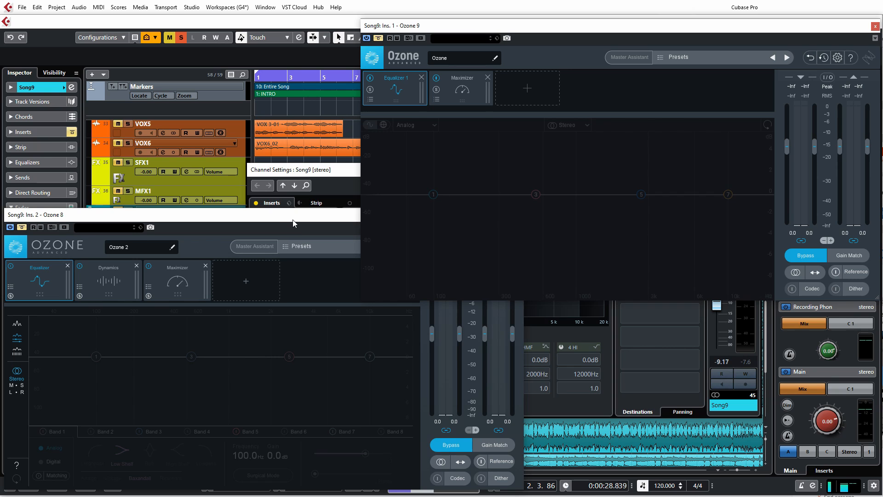
# Nudge the Ozone 8 window clear of the transport bar and bring each Ozone window forward to compare them
pyautogui.moveTo(293, 220)
pyautogui.mouseDown()
pyautogui.moveTo(304, 213)
pyautogui.moveTo(309, 125)
pyautogui.moveTo(289, 209)
pyautogui.mouseUp()
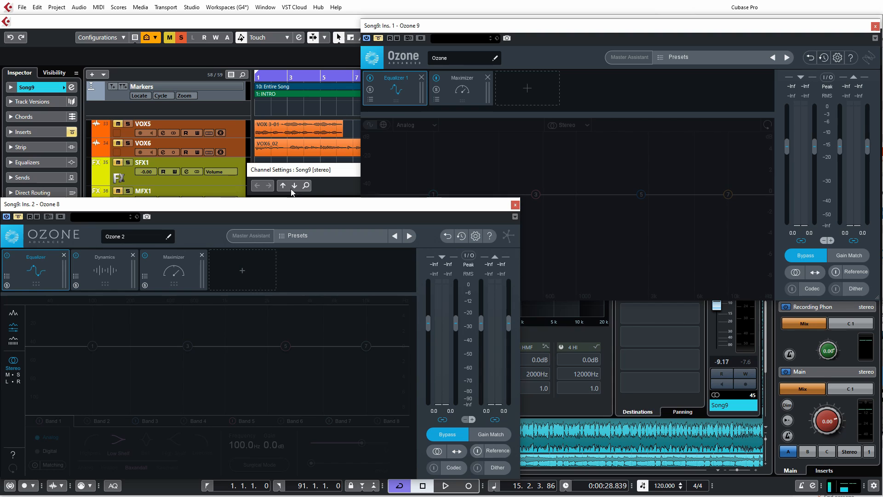
pyautogui.click(461, 27)
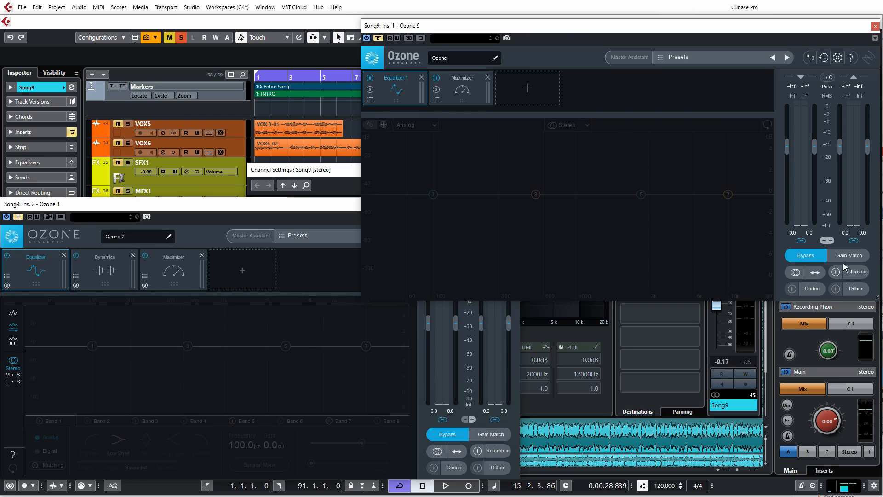
pyautogui.click(316, 211)
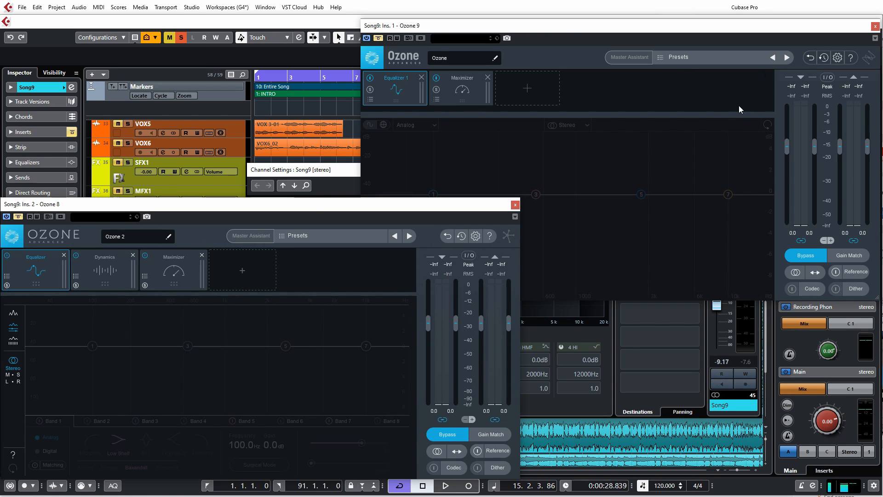
# Examine the Ozone 9 options for spectrum, equalizer, dynamics, imager, dynamic EQ, exciter and I/O
pyautogui.click(837, 58)
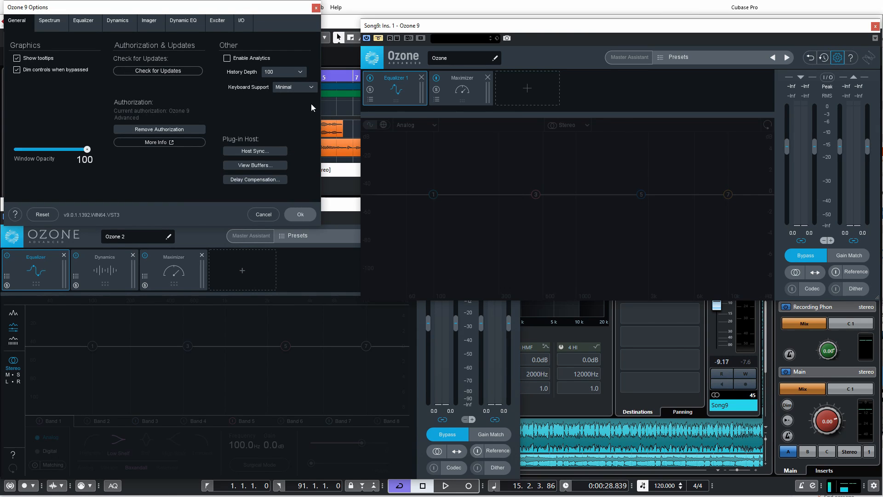
pyautogui.click(53, 24)
pyautogui.click(82, 24)
pyautogui.click(117, 24)
pyautogui.click(147, 24)
pyautogui.click(184, 25)
pyautogui.click(240, 25)
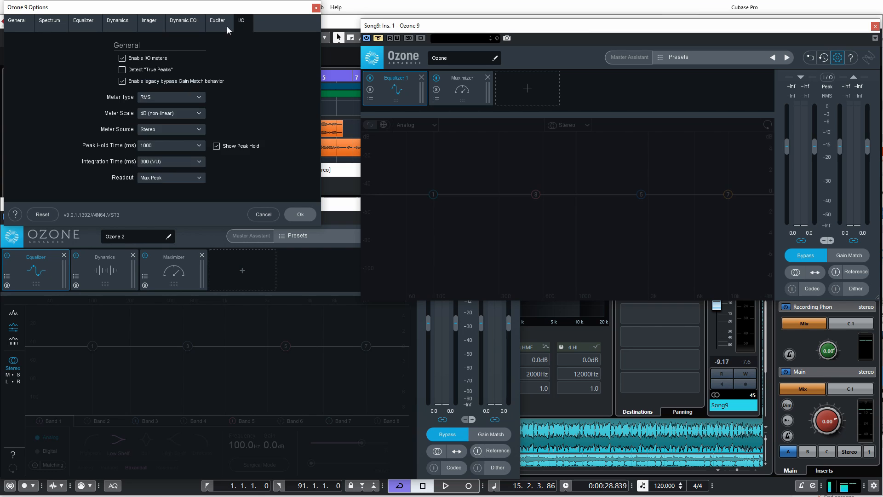
pyautogui.click(226, 26)
pyautogui.click(316, 7)
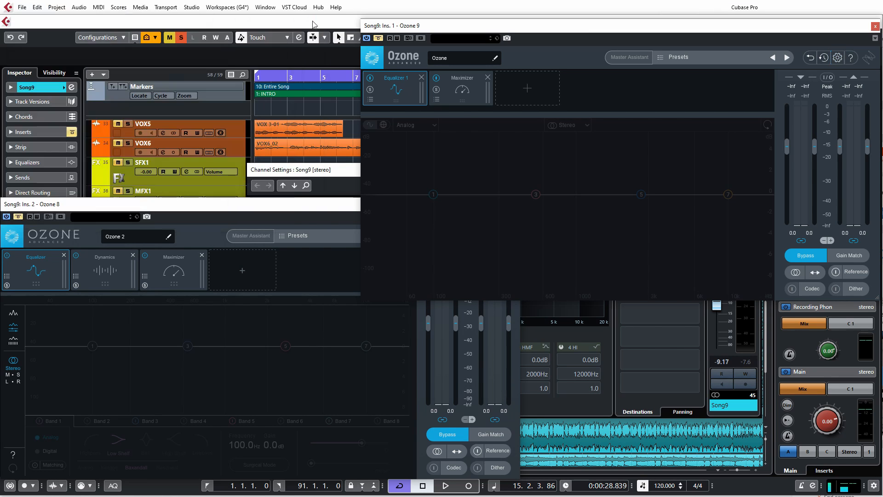
# Rearrange the plugin windows to work on Ozone 9 and take its insert out of bypass
pyautogui.click(304, 211)
pyautogui.moveTo(304, 209); pyautogui.dragTo(310, 196)
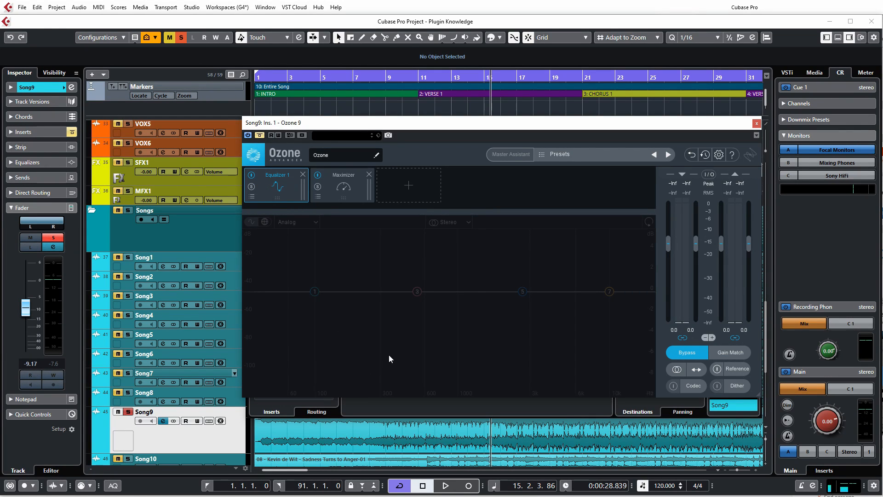
pyautogui.click(258, 135)
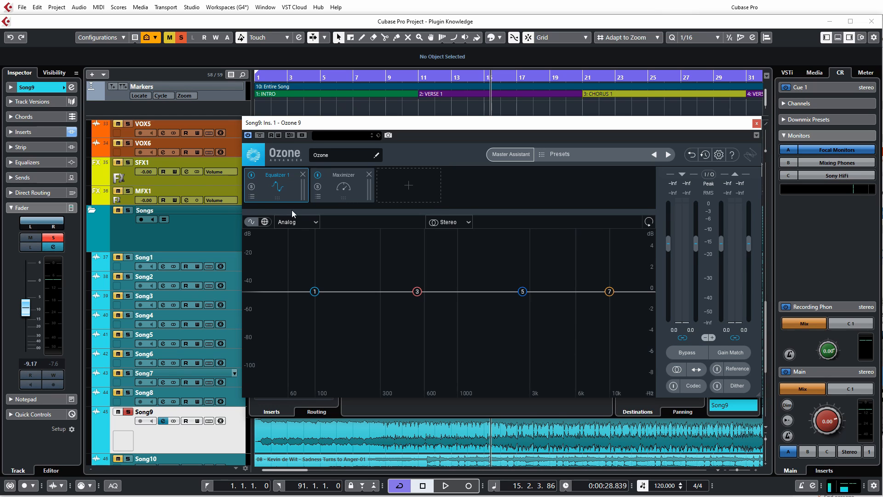
# Examine Equalizer 1's all-bands view and its Analog and Digital mode choices
pyautogui.click(264, 222)
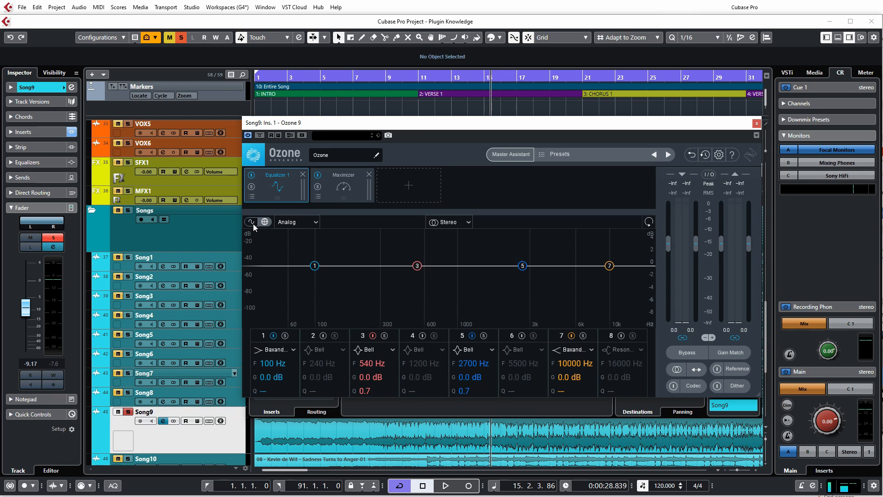
pyautogui.click(253, 224)
pyautogui.click(301, 222)
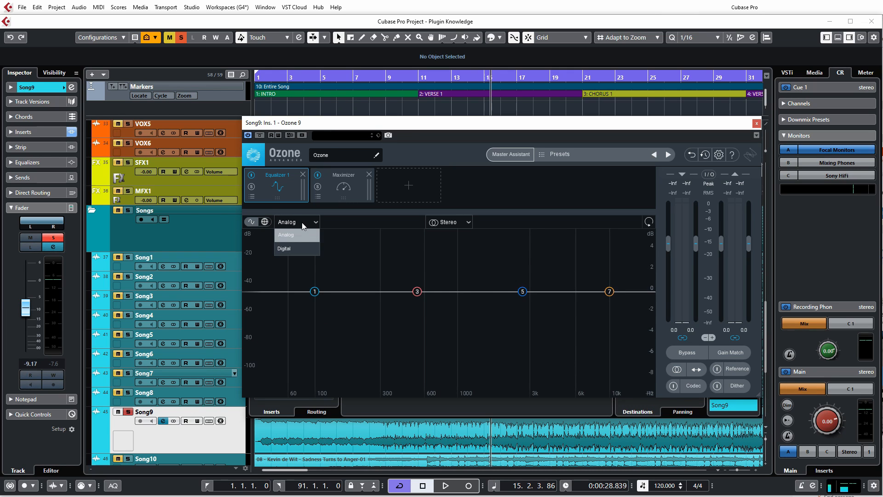
pyautogui.click(290, 249)
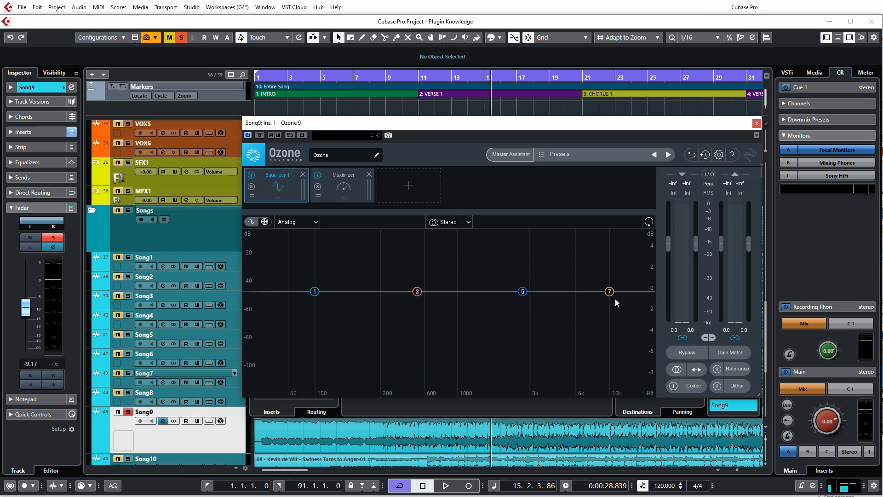
# Add a Dynamic EQ module after the Maximizer and move its band 1 to about 279 Hz and 1.2 dB
pyautogui.click(334, 185)
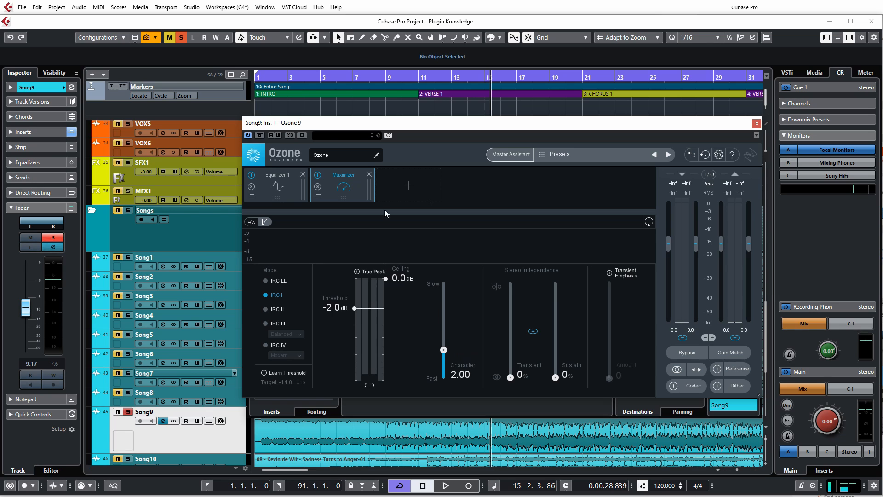
pyautogui.click(404, 187)
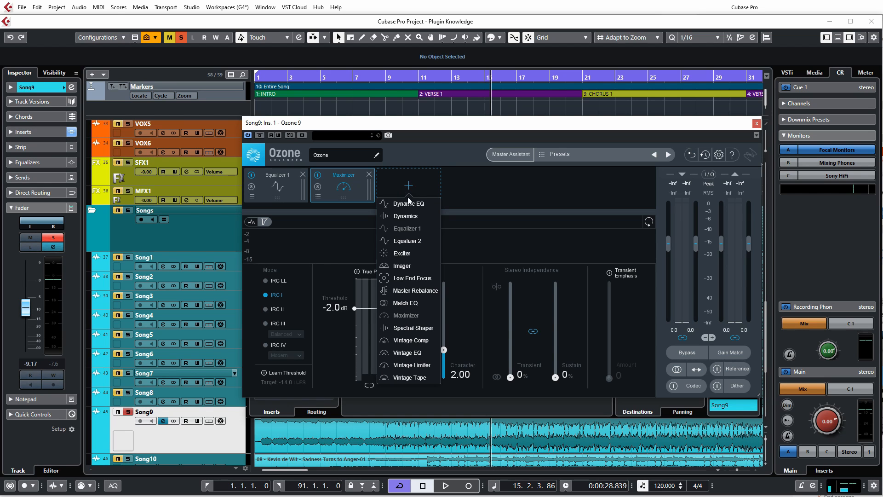
pyautogui.click(405, 205)
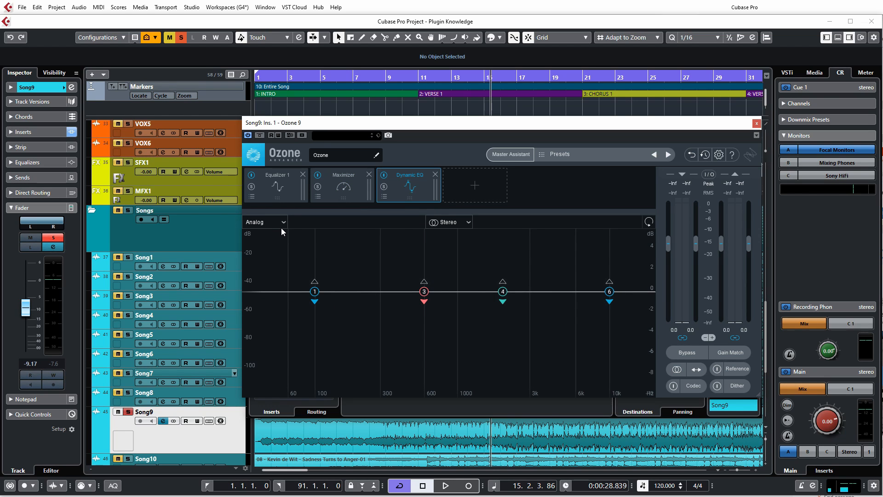
pyautogui.moveTo(314, 291); pyautogui.dragTo(375, 279)
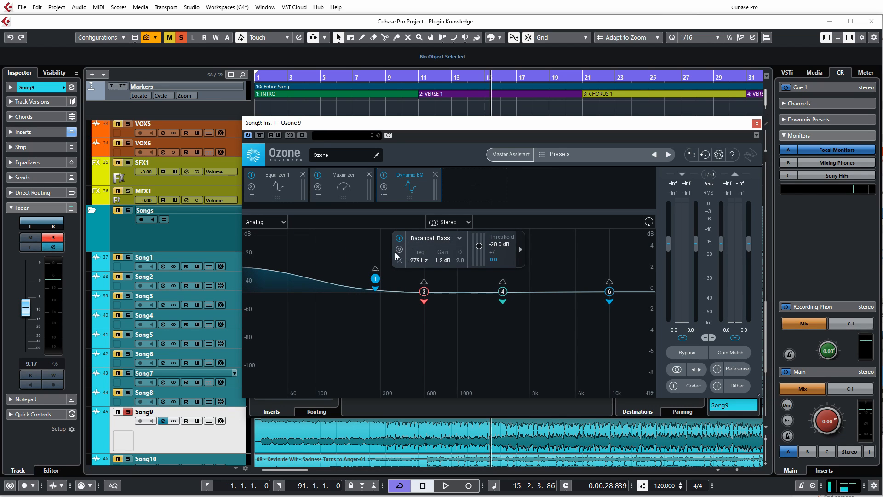
# In Equalizer 1, move band 1 to about 208 Hz and -1.3 dB and change its filter to an Analog Low Shelf
pyautogui.click(281, 192)
pyautogui.moveTo(317, 295); pyautogui.dragTo(367, 289)
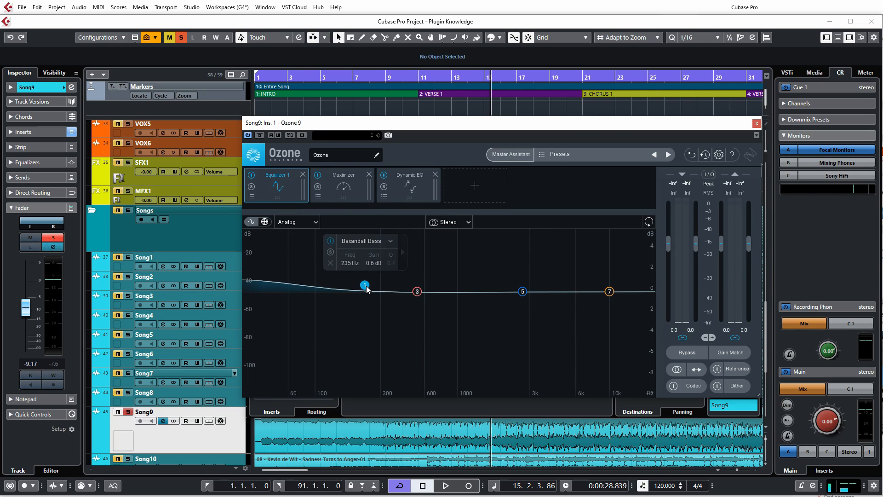
pyautogui.click(389, 242)
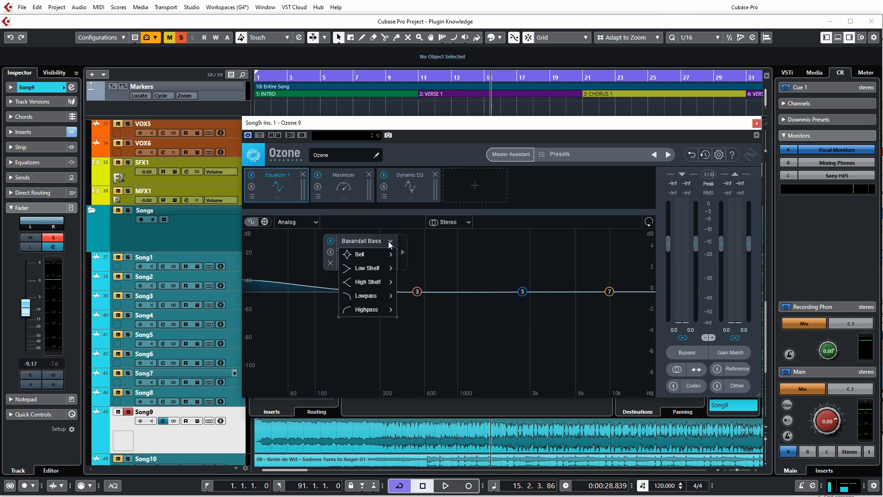
pyautogui.click(389, 241)
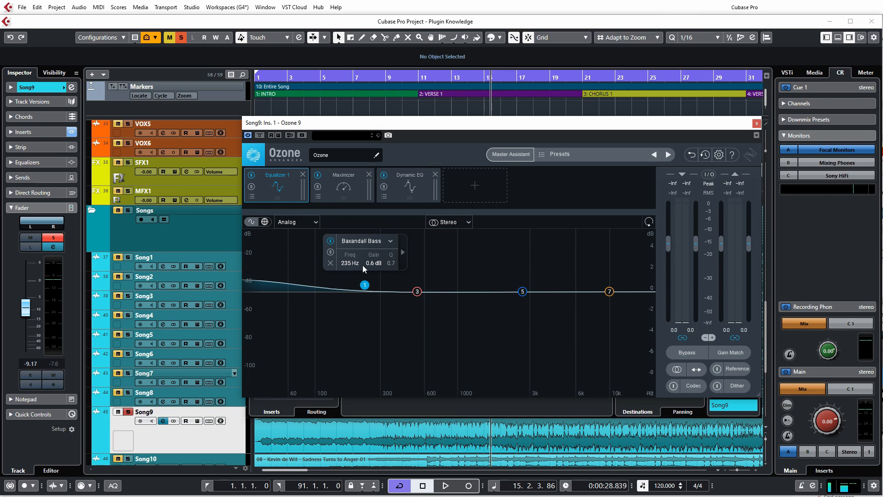
pyautogui.moveTo(366, 285); pyautogui.dragTo(357, 305)
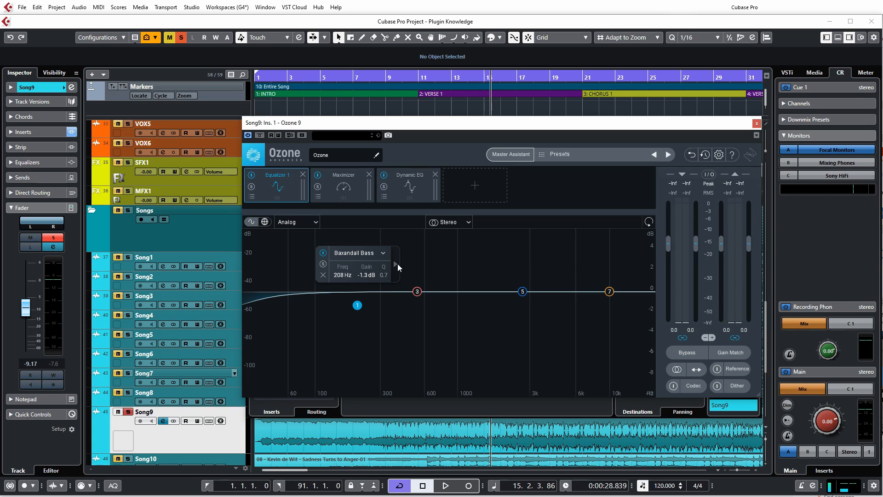
pyautogui.click(381, 253)
pyautogui.moveTo(364, 282)
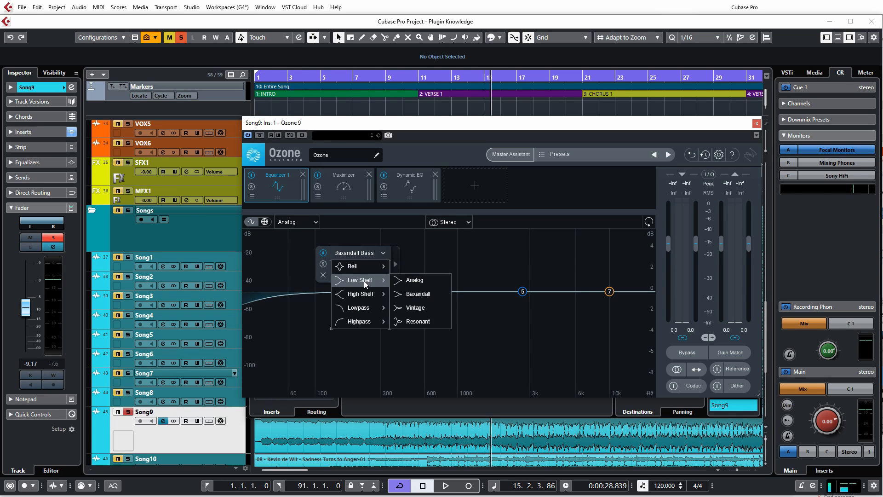
pyautogui.click(411, 279)
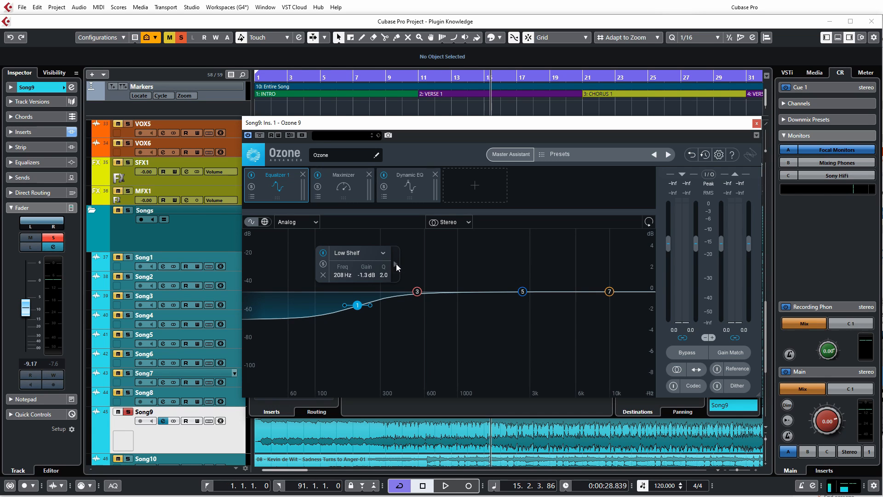
# Solo band 1 of Equalizer 1 and release the solo
pyautogui.click(324, 264)
pyautogui.click(324, 265)
pyautogui.click(323, 265)
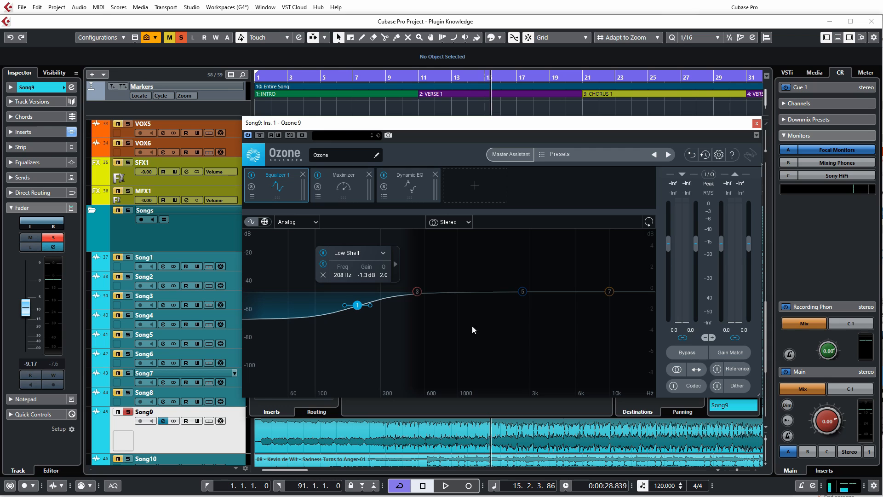
pyautogui.click(323, 264)
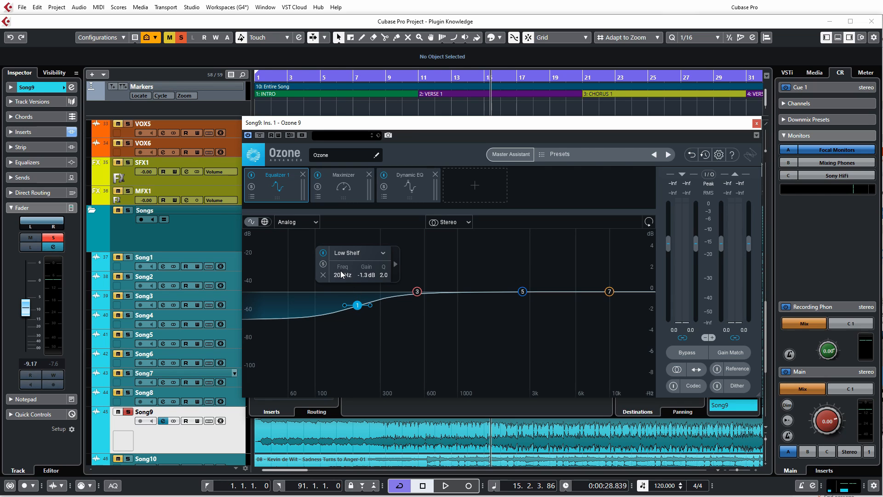
# Reshape Equalizer 1's low shelf band to about 231 Hz, -0.2 dB gain and a Q of 24
pyautogui.moveTo(359, 302); pyautogui.dragTo(364, 280)
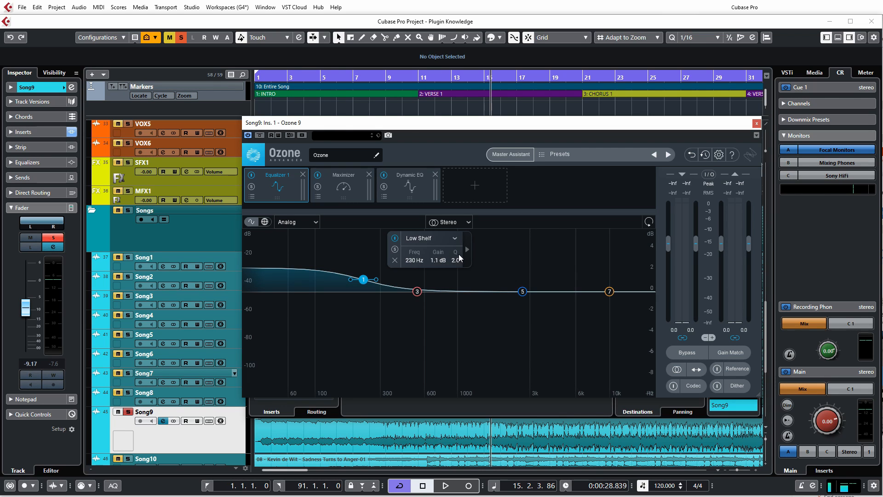
pyautogui.moveTo(377, 282); pyautogui.dragTo(365, 307)
pyautogui.click(264, 221)
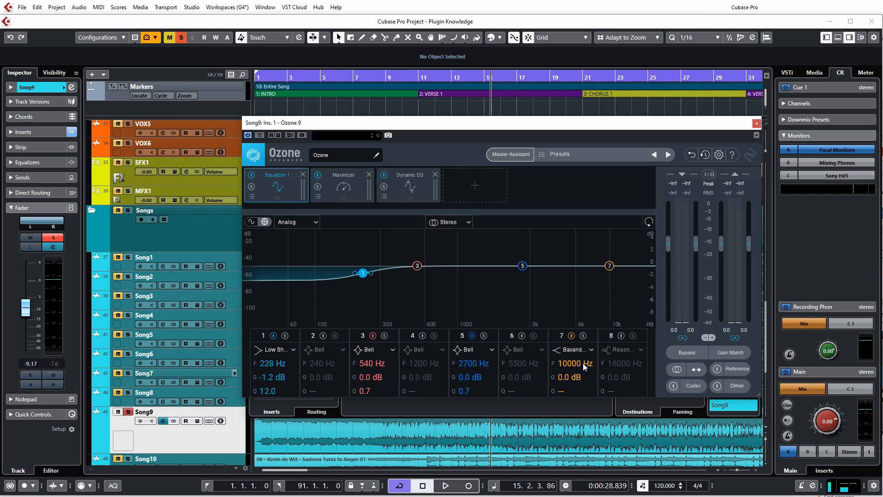
pyautogui.click(252, 223)
pyautogui.moveTo(367, 306)
pyautogui.moveTo(367, 306); pyautogui.dragTo(367, 294)
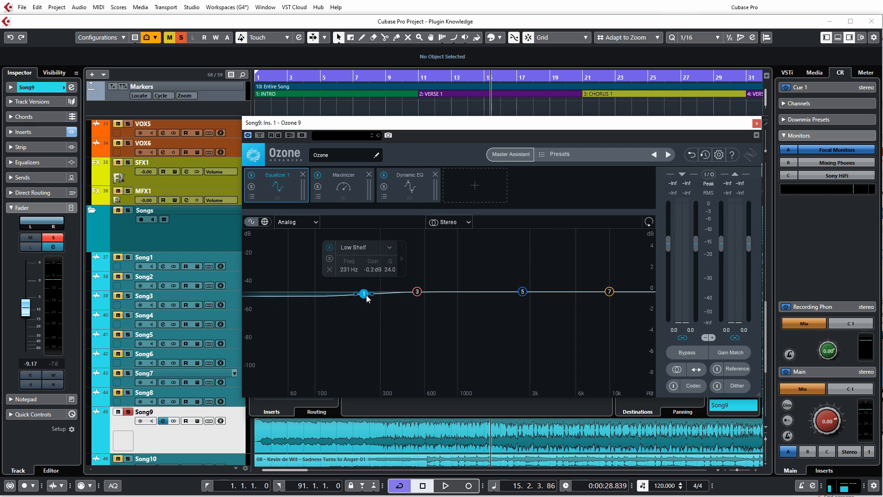
# Examine the Maximizer's Character and Threshold controls
pyautogui.click(356, 197)
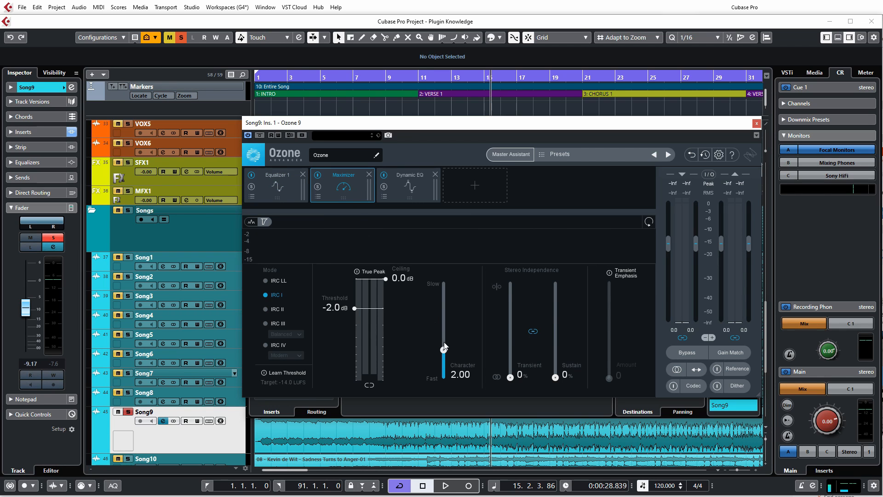
pyautogui.moveTo(444, 346); pyautogui.dragTo(444, 346)
pyautogui.moveTo(352, 311); pyautogui.dragTo(353, 313)
# Set Dynamic EQ band 3 to about 528 Hz, 1.4 dB and Q 0.5, with 5 ms attack and 40 ms release
pyautogui.click(409, 187)
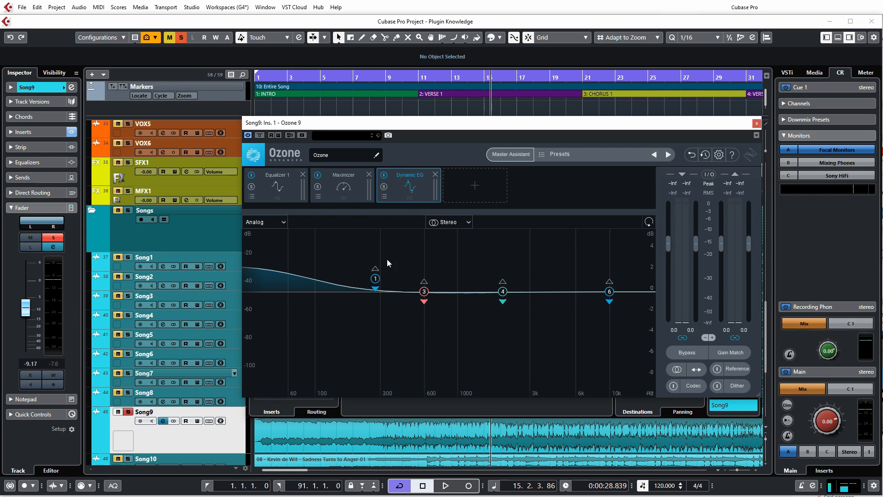
pyautogui.moveTo(424, 295); pyautogui.dragTo(416, 278)
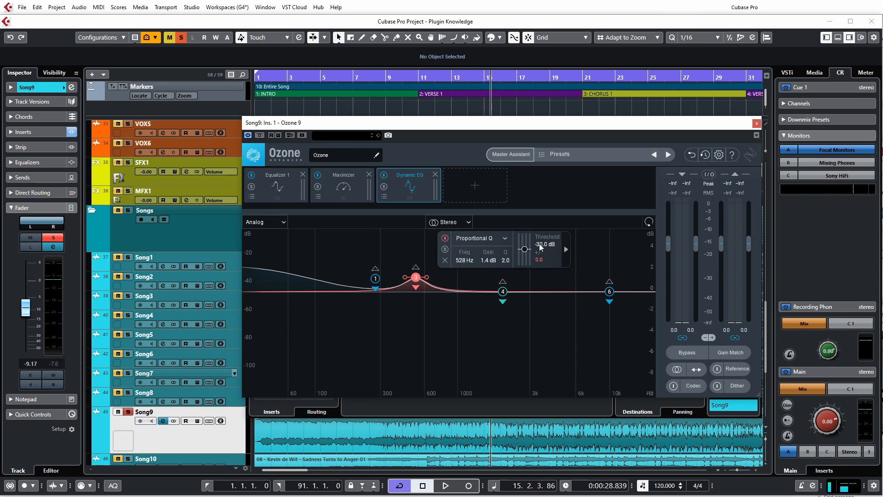
pyautogui.click(565, 250)
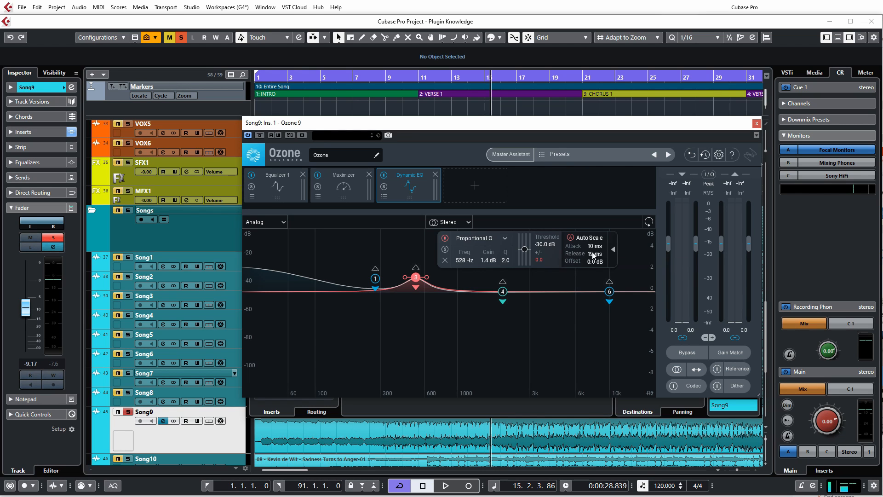
pyautogui.moveTo(592, 247); pyautogui.dragTo(590, 256)
pyautogui.moveTo(427, 277); pyautogui.dragTo(429, 278)
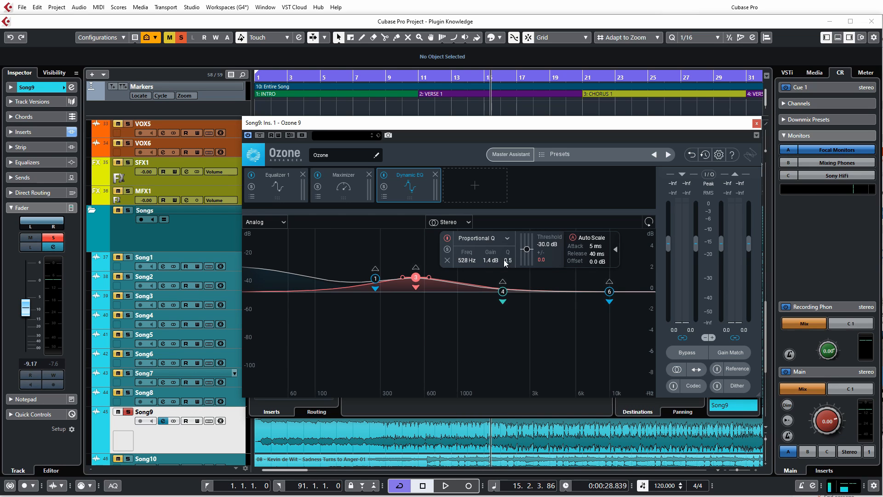
# Adjust Dynamic EQ band 3's threshold to about -27.9 dB and collapse its extra dynamics settings
pyautogui.moveTo(526, 249); pyautogui.dragTo(526, 249)
pyautogui.moveTo(526, 247); pyautogui.dragTo(523, 249)
pyautogui.moveTo(526, 248); pyautogui.dragTo(529, 250)
pyautogui.click(614, 250)
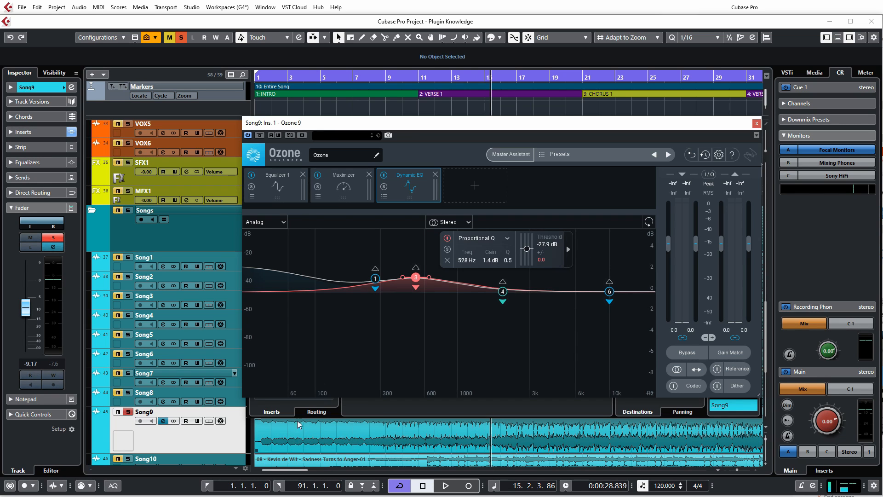
# Open the Ozone 8 insert of the Song9 channel out of bypass and move its window over the project's centre
pyautogui.click(357, 399)
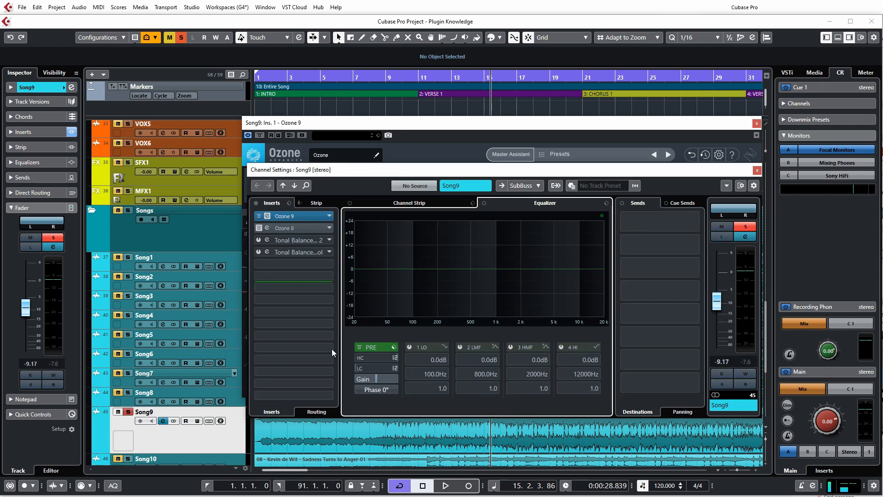
pyautogui.click(292, 227)
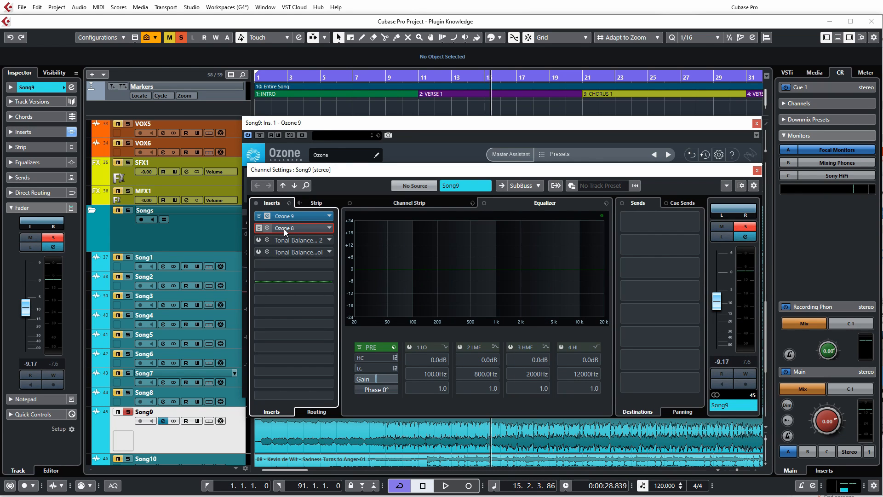
pyautogui.click(284, 227)
pyautogui.moveTo(145, 196); pyautogui.dragTo(309, 124)
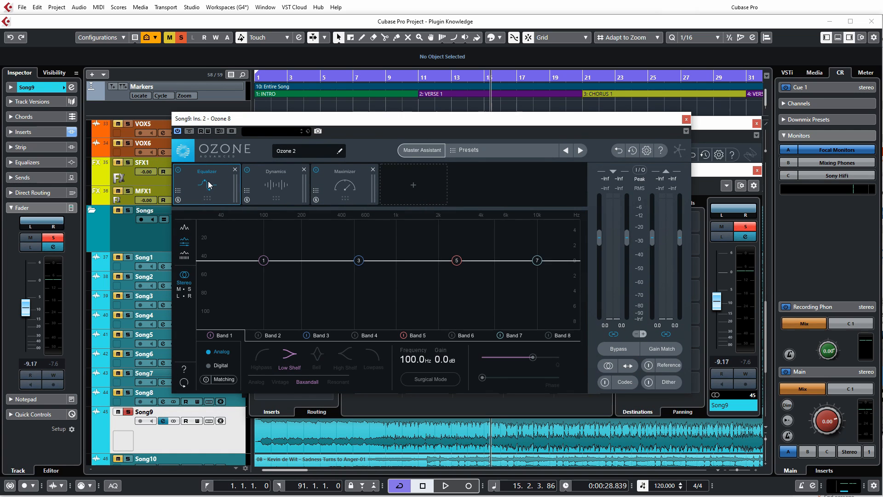
# Set Ozone 8's equalizer band 1 to about 200 Hz and 1.0 dB, and Ozone 9's Dynamic EQ band 3 to about 520 Hz and 1.2 dB
pyautogui.moveTo(267, 263); pyautogui.dragTo(301, 252)
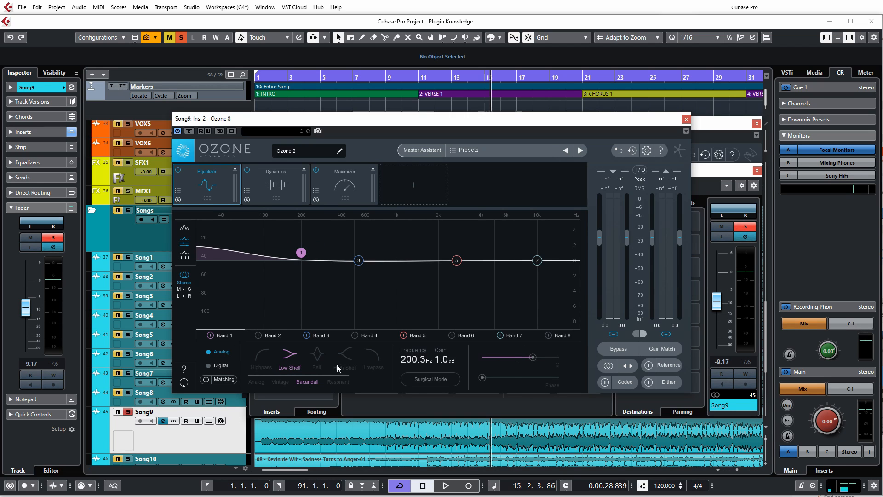
pyautogui.click(722, 143)
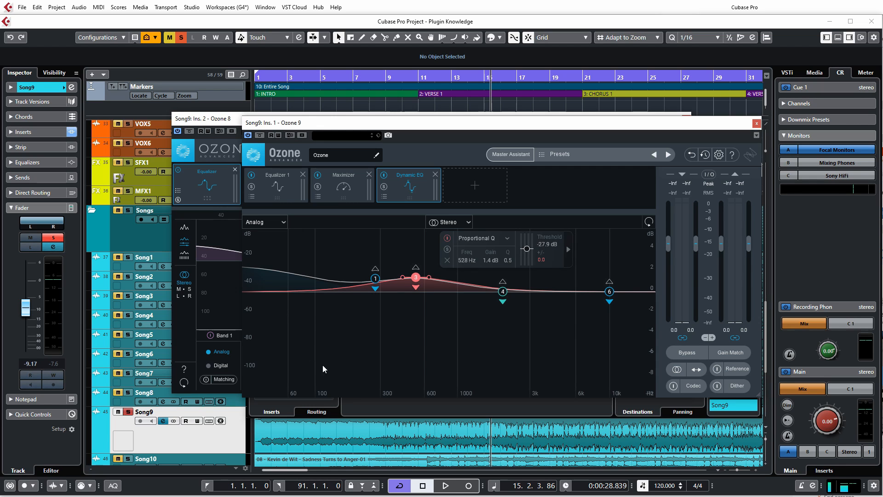
pyautogui.moveTo(416, 278); pyautogui.dragTo(416, 279)
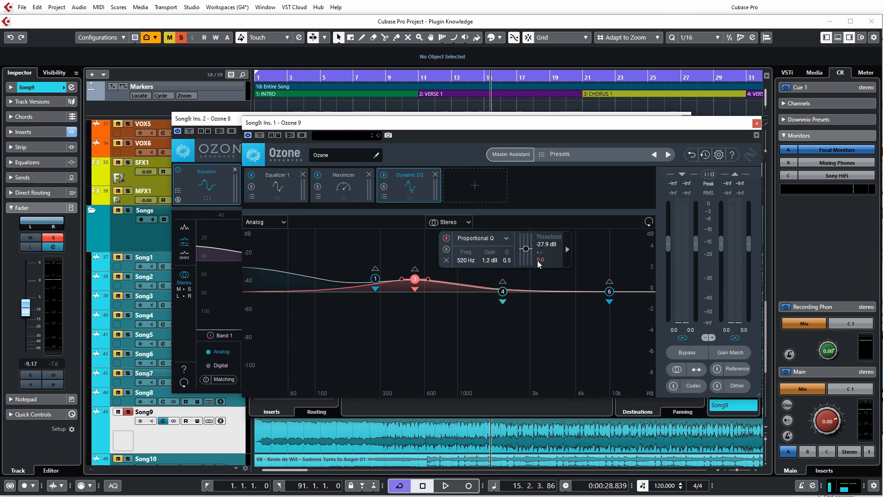
# Add a Dynamics module to the Ozone 9 chain and lower the first band's compressor threshold in the all-bands view
pyautogui.click(476, 193)
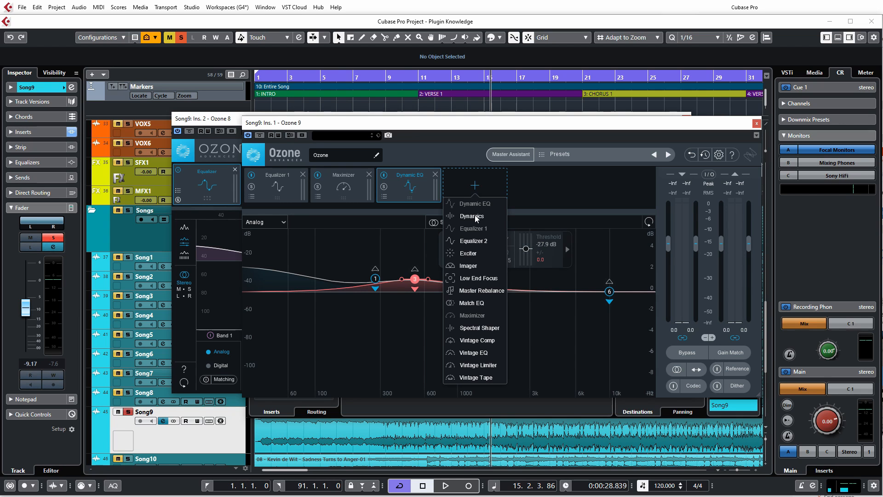
pyautogui.click(465, 216)
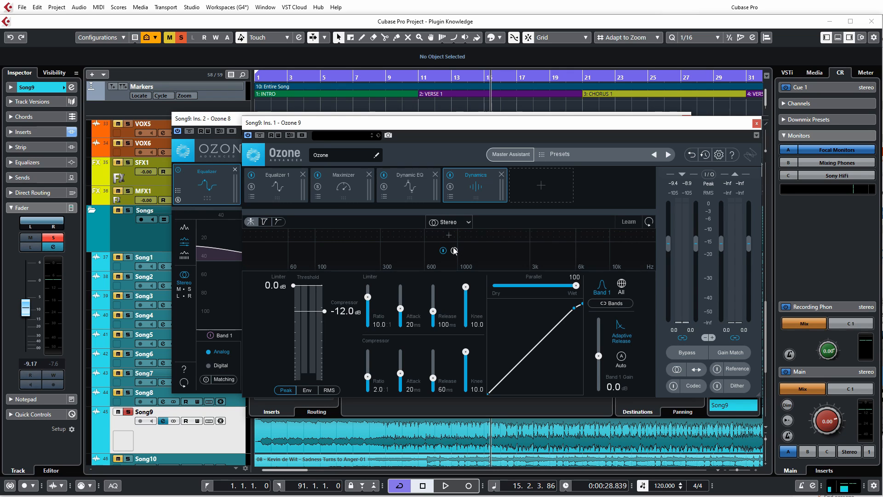
pyautogui.click(619, 285)
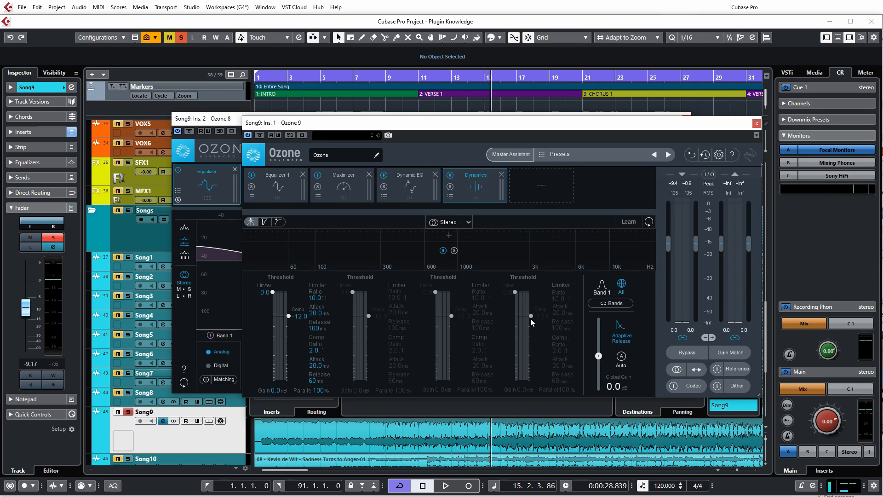
pyautogui.moveTo(289, 316); pyautogui.dragTo(289, 322)
pyautogui.click(541, 189)
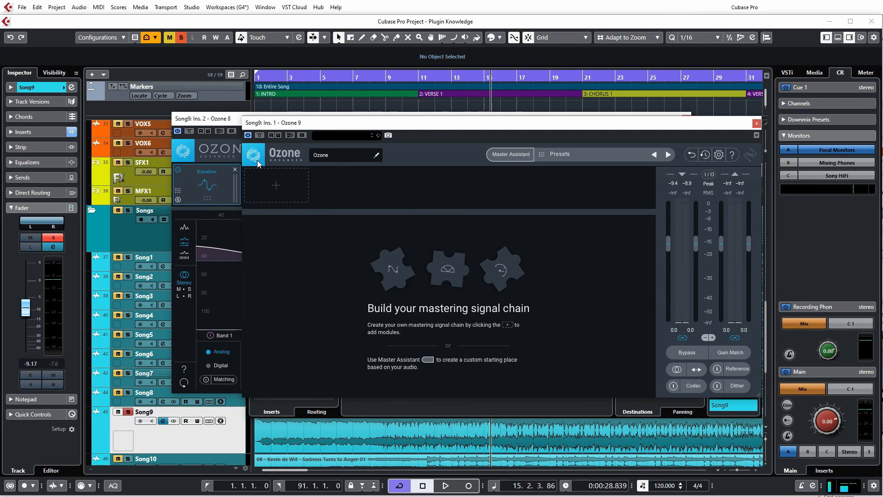
# Add the Low End Focus, Master Rebalance and Match EQ modules to the empty Ozone 9 chain
pyautogui.click(277, 187)
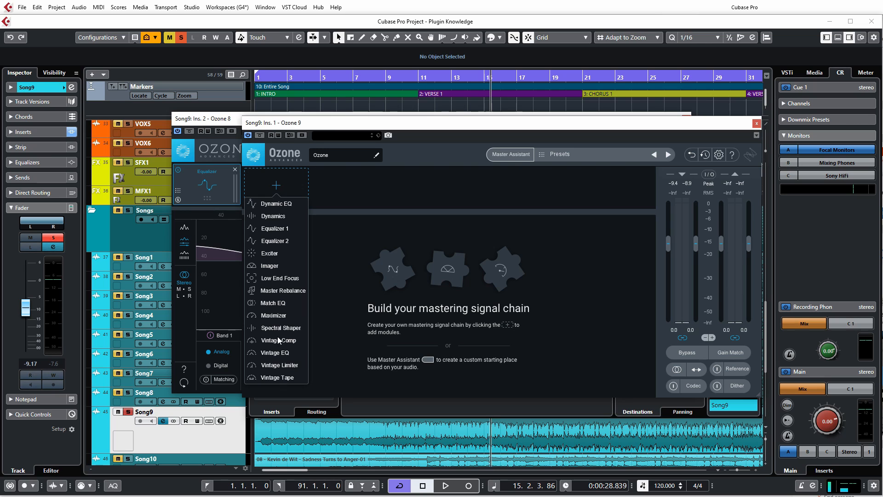
pyautogui.click(276, 279)
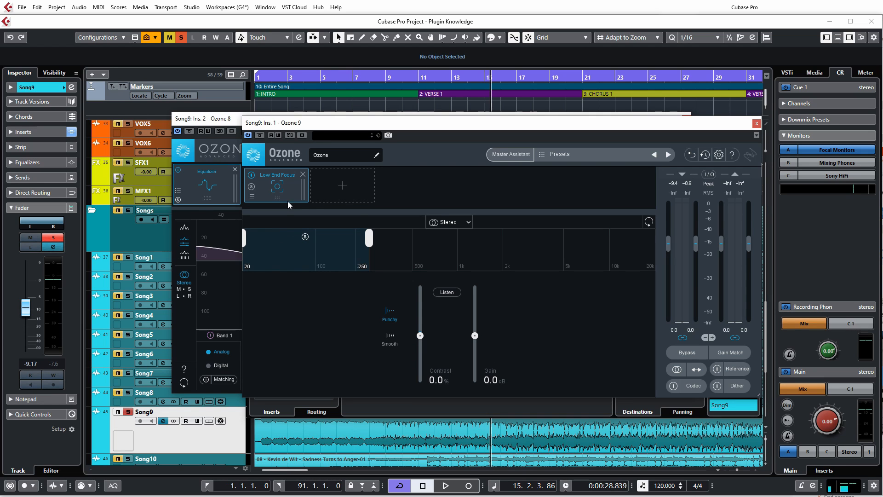
pyautogui.click(348, 187)
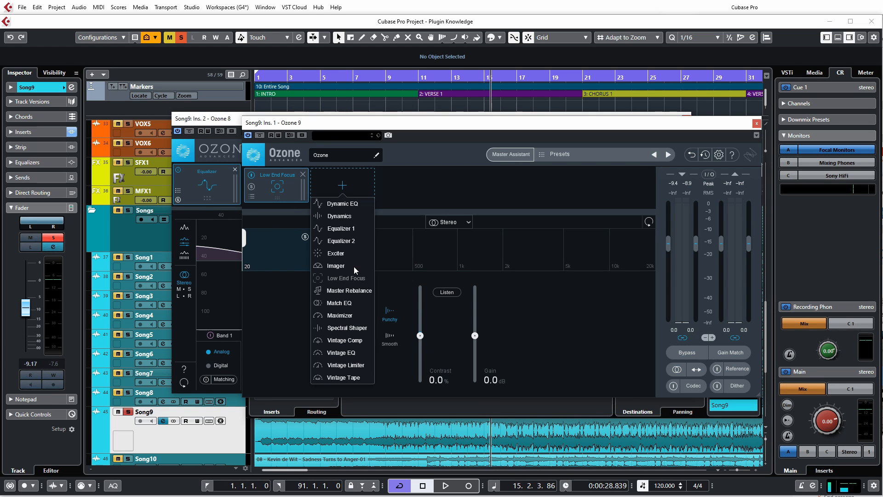
pyautogui.click(352, 292)
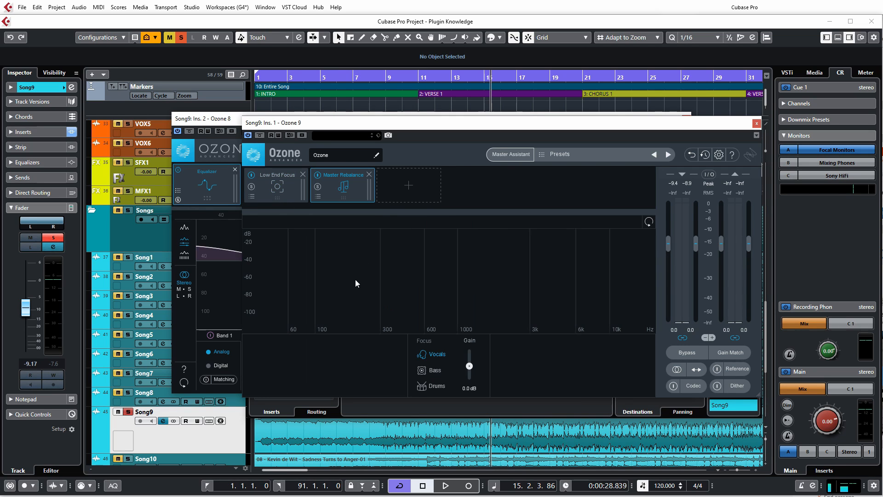
pyautogui.click(408, 186)
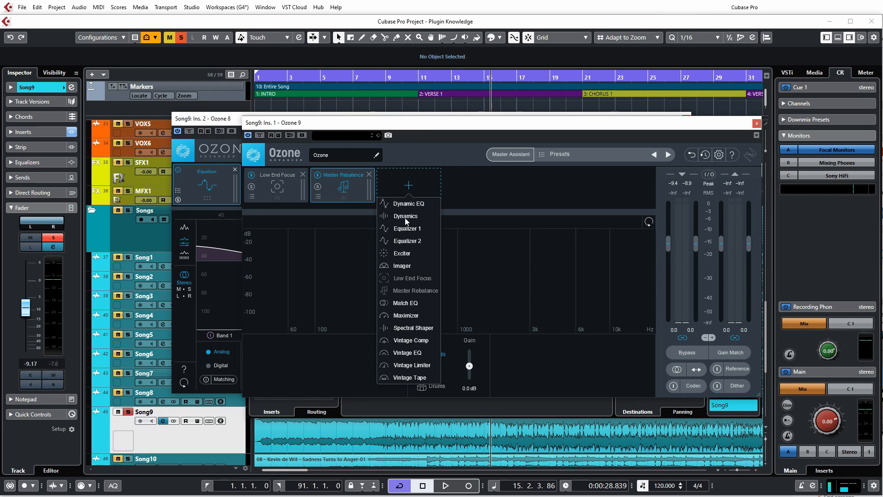
pyautogui.click(403, 303)
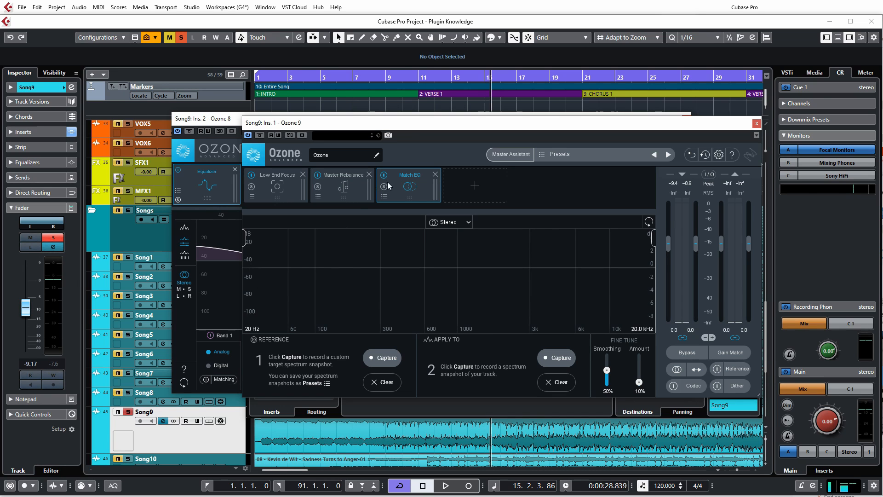
pyautogui.click(475, 187)
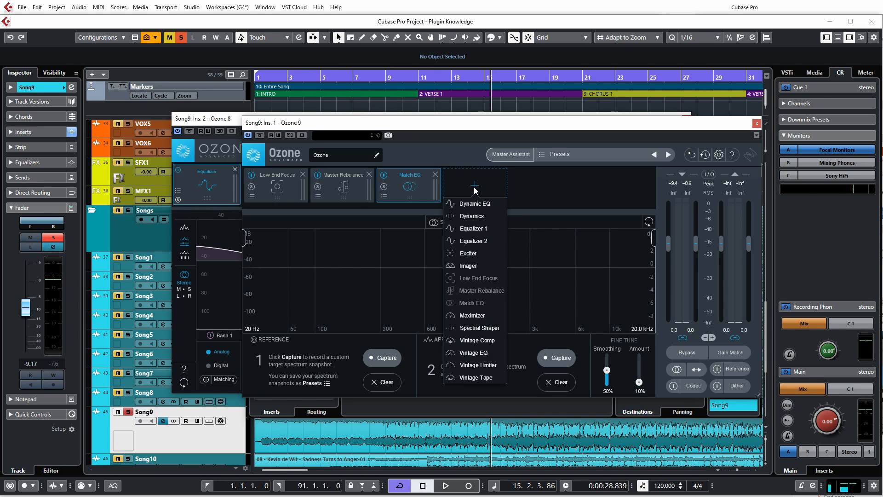
pyautogui.click(474, 229)
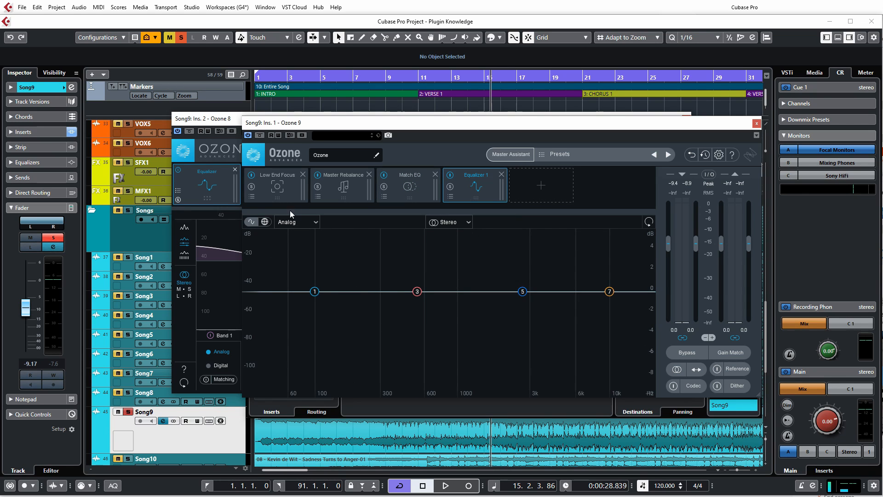
pyautogui.click(414, 188)
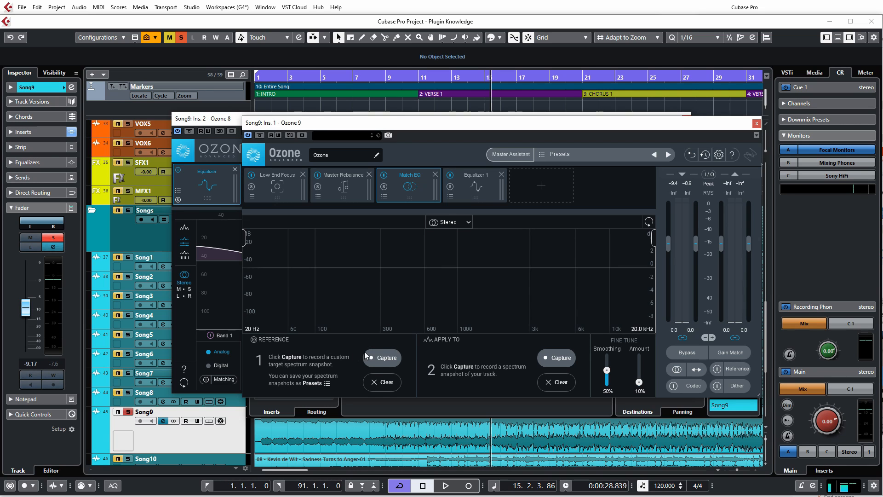
pyautogui.hotkey('ctrl', 'z')
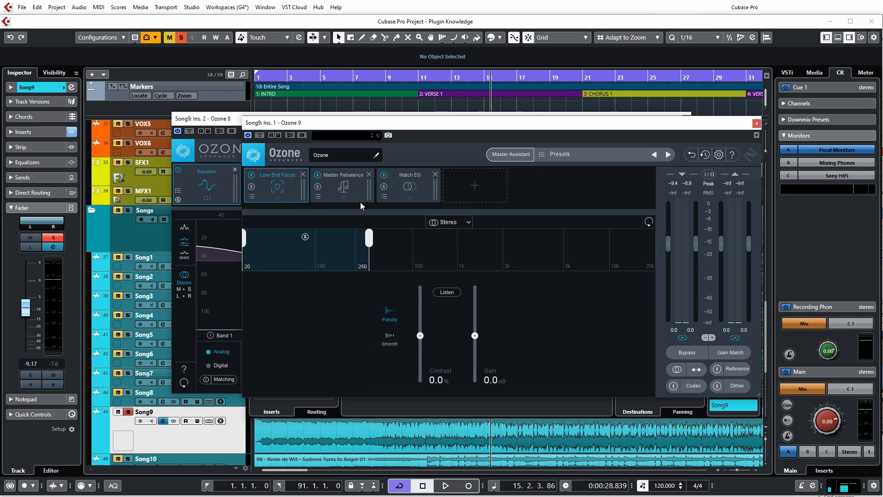
# Examine the controls of the Low End Focus, Master Rebalance and Match EQ modules, switching Master Rebalance's focus to Drums
pyautogui.click(333, 189)
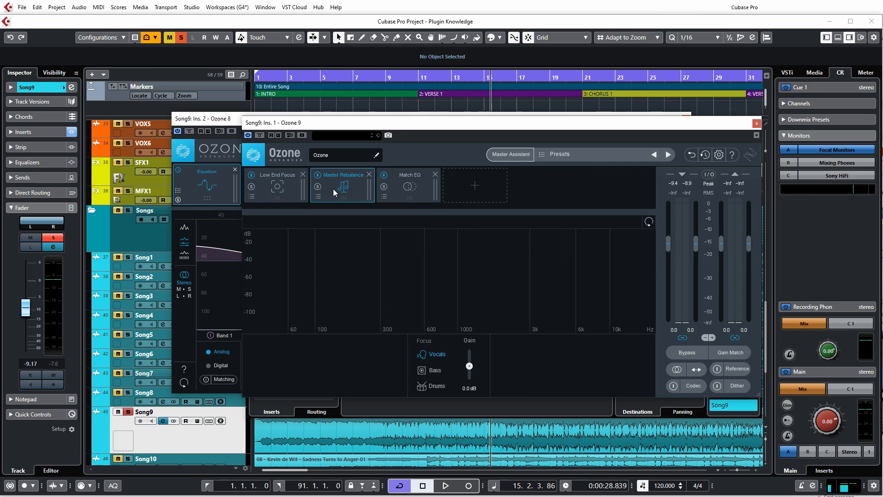
pyautogui.click(410, 189)
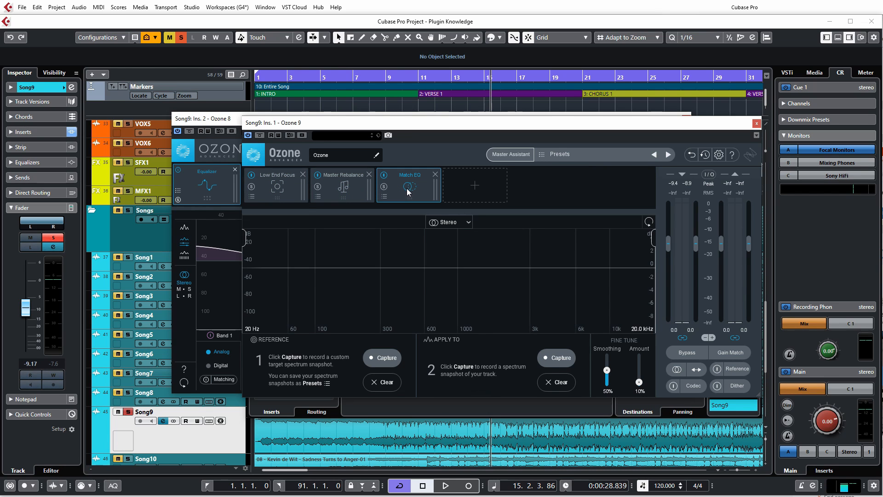
pyautogui.click(342, 189)
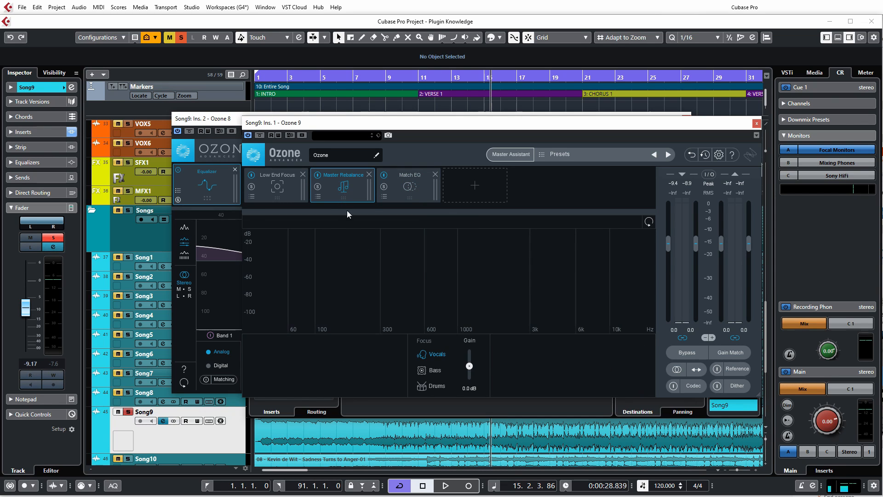
pyautogui.click(284, 185)
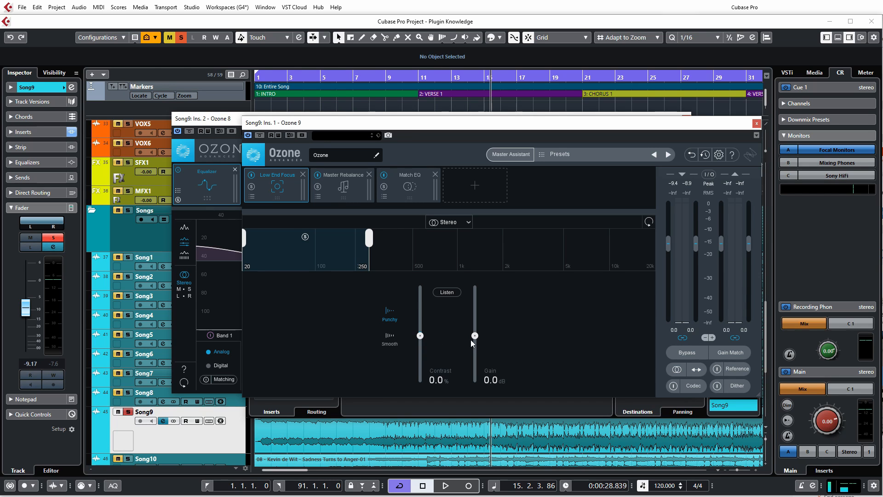
pyautogui.click(333, 187)
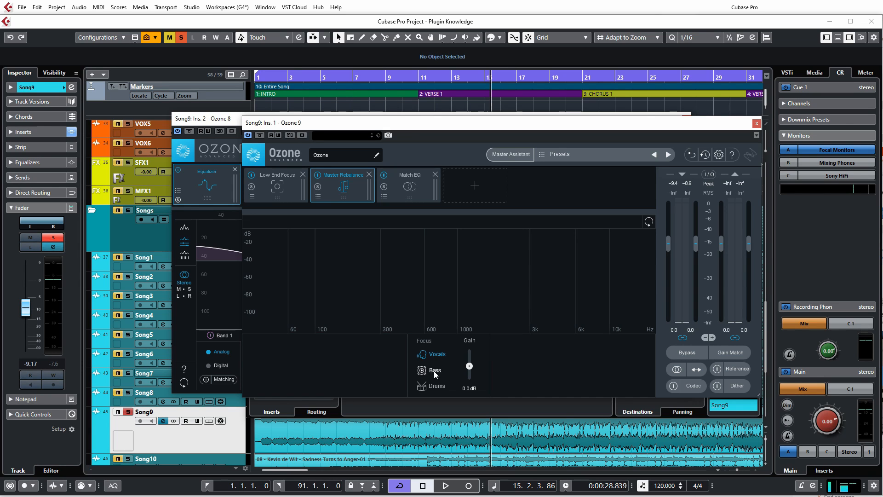
pyautogui.click(435, 385)
pyautogui.click(409, 184)
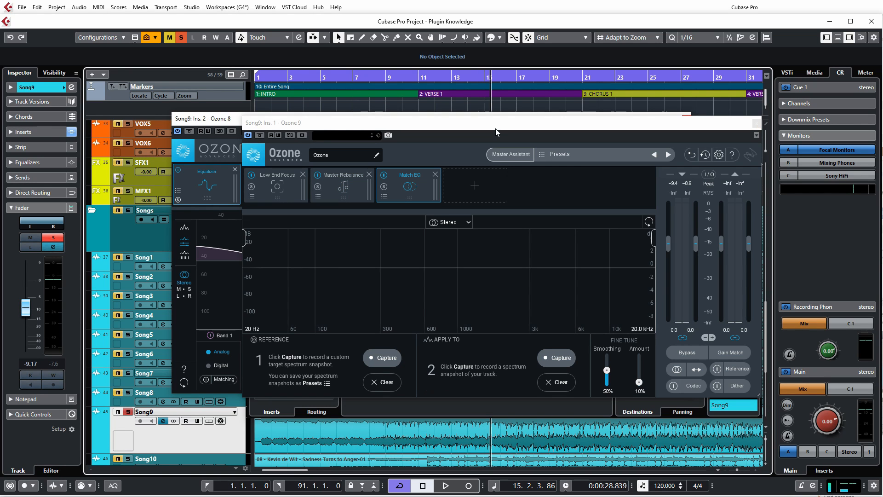
# View the Master Assistant options, listen to part of the song with the Ozone 9 insert bypassed, and close the assistant
pyautogui.click(508, 157)
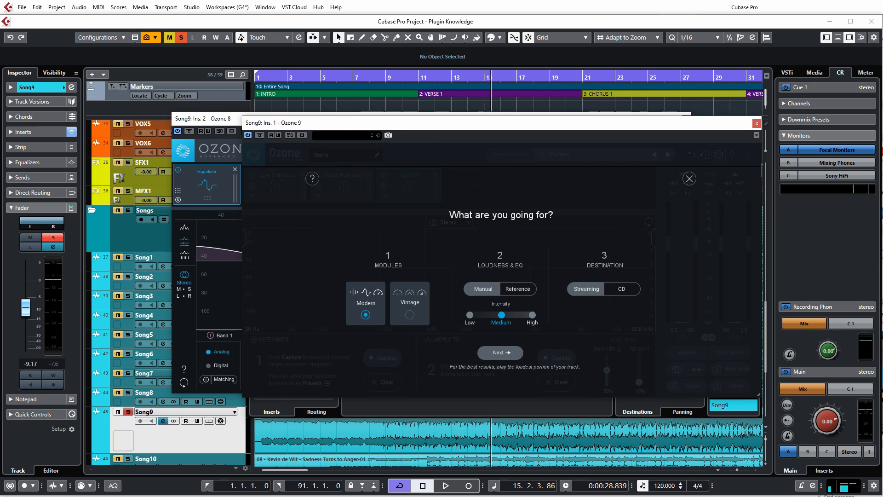
pyautogui.click(260, 135)
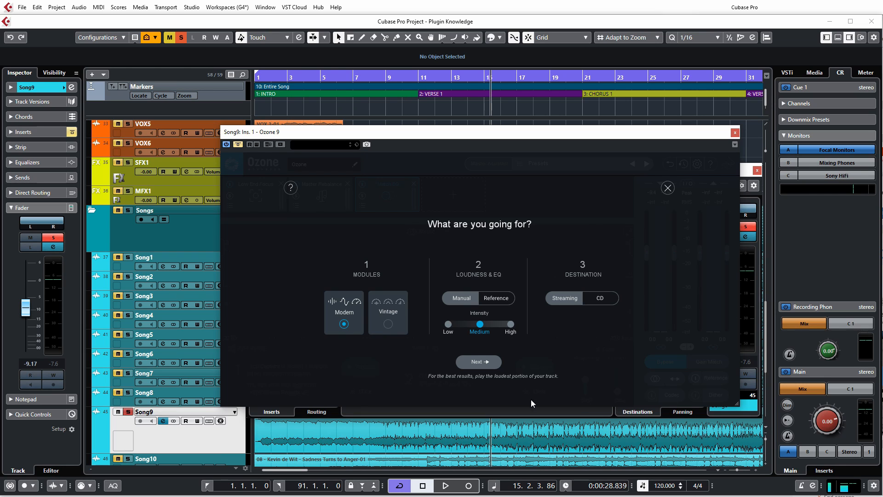
pyautogui.press('space')
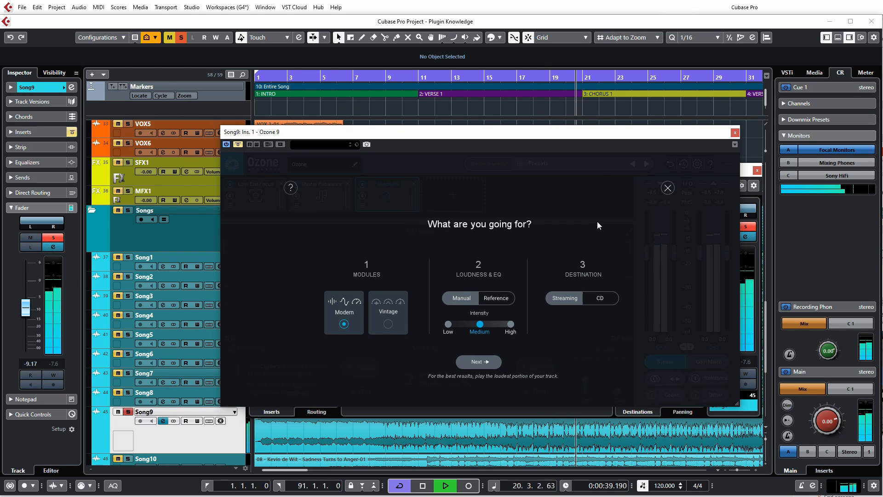
pyautogui.press('space')
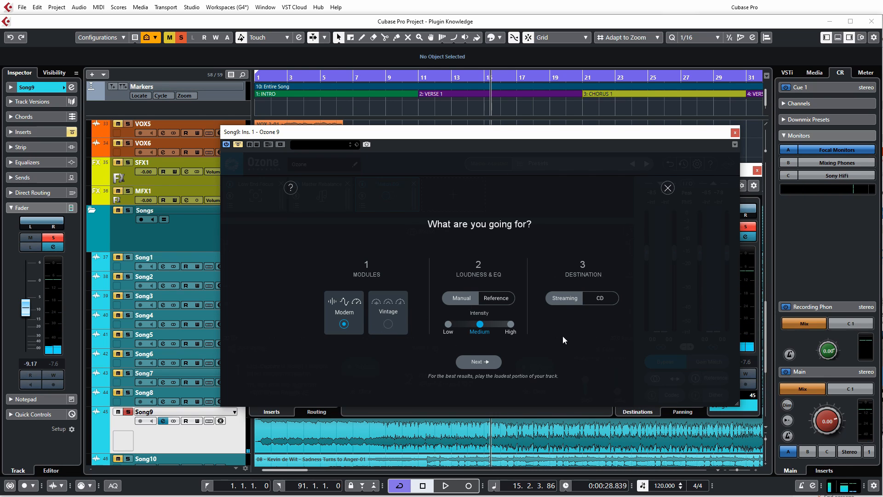
pyautogui.click(667, 188)
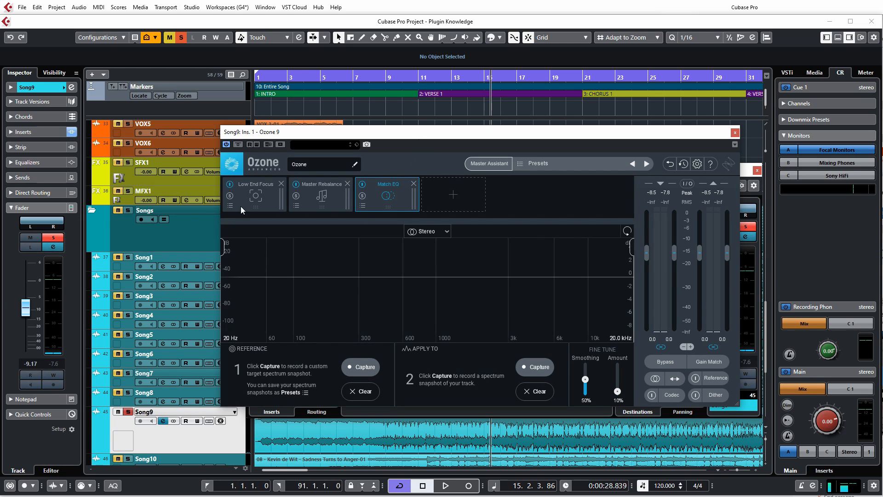
# Remove the Match EQ, Master Rebalance and Low End Focus modules from the Ozone 9 chain
pyautogui.click(414, 183)
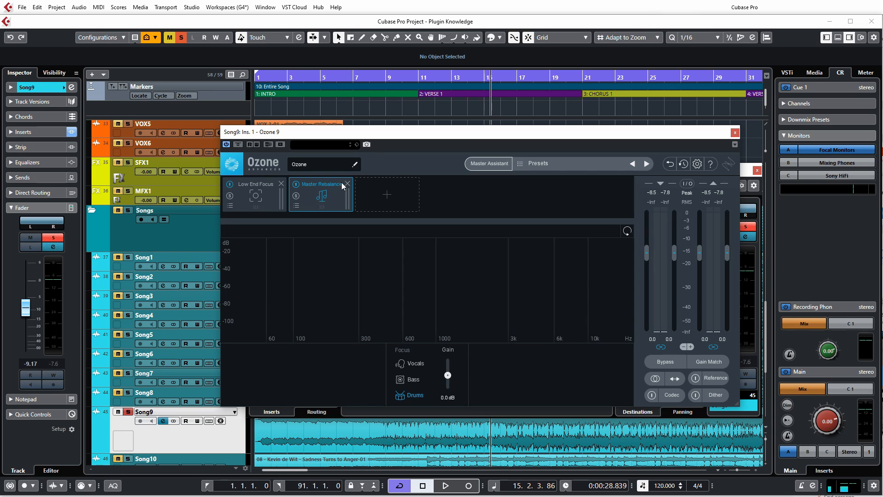
pyautogui.click(347, 184)
pyautogui.click(280, 184)
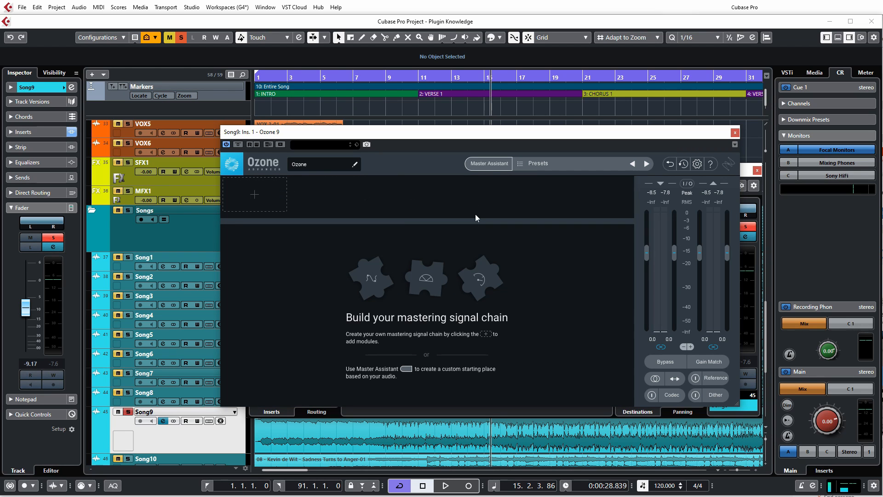
# Start the Master Assistant with Modern modules, Manual loudness at Medium intensity and CD as the destination
pyautogui.click(487, 165)
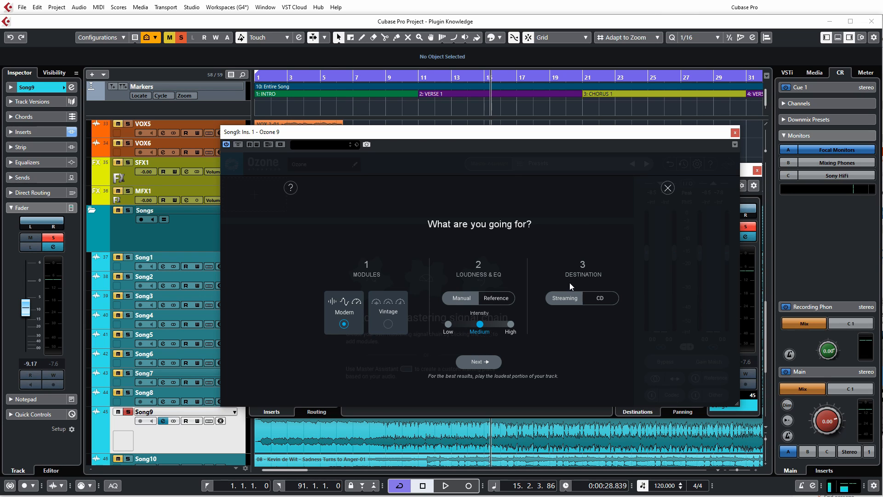
pyautogui.click(594, 297)
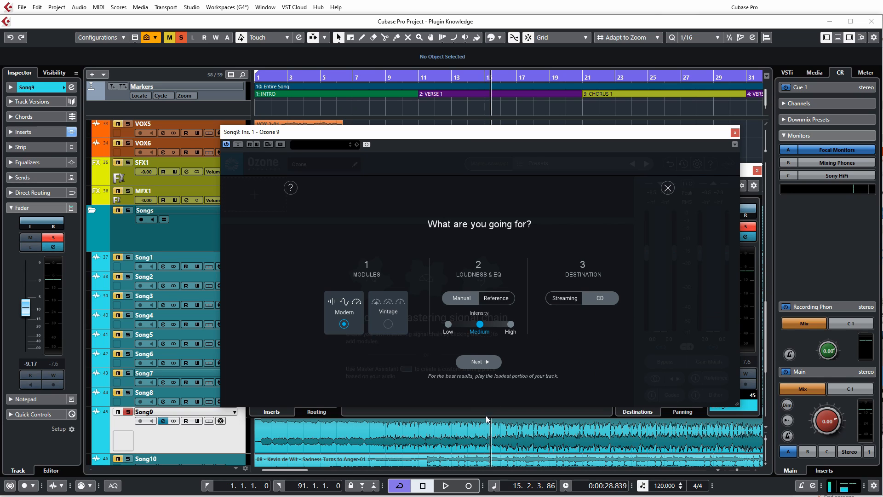
pyautogui.click(476, 362)
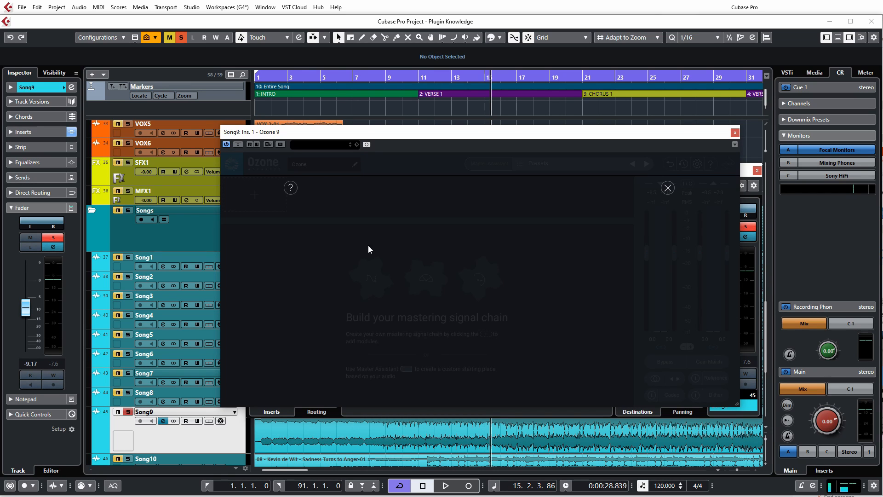
# Play the song for the Master Assistant's analysis, accept its suggested chain and stop playback
pyautogui.press('space')
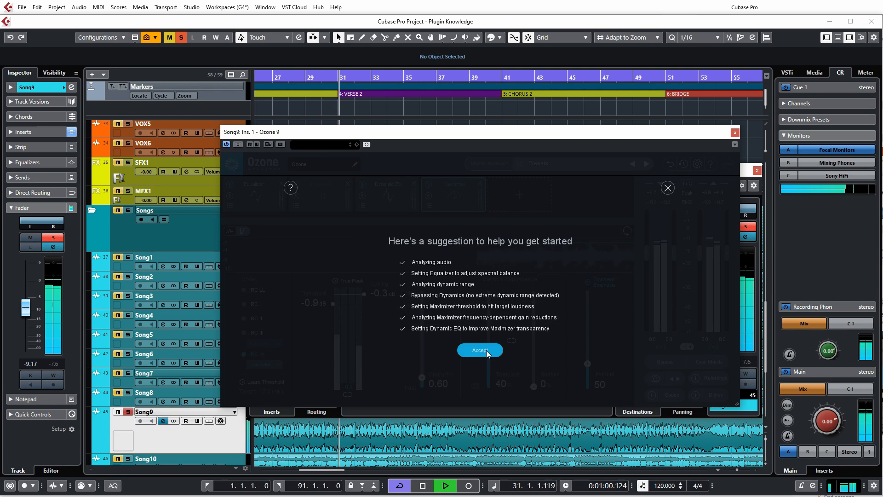
pyautogui.click(480, 350)
pyautogui.press('space')
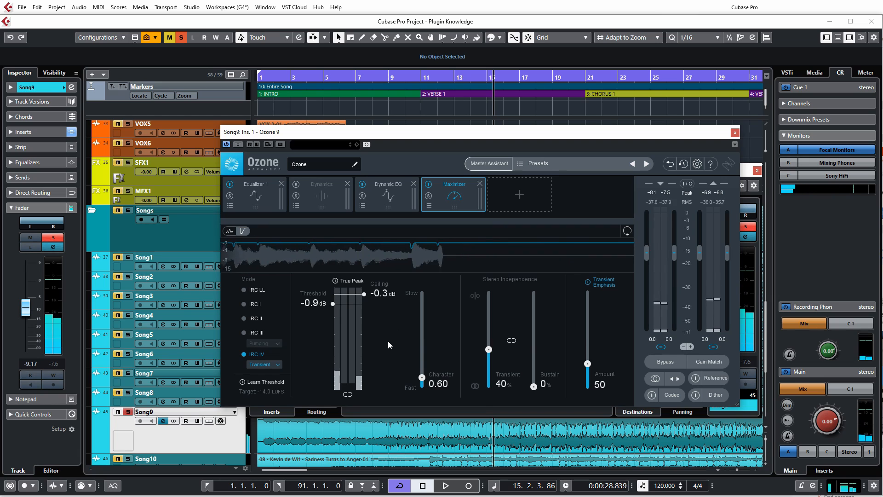
# Examine the assistant's settings in the Equalizer, Dynamics, Dynamic EQ and Maximizer modules, including Dynamic EQ bands 1, 3, 4 and 6
pyautogui.click(258, 198)
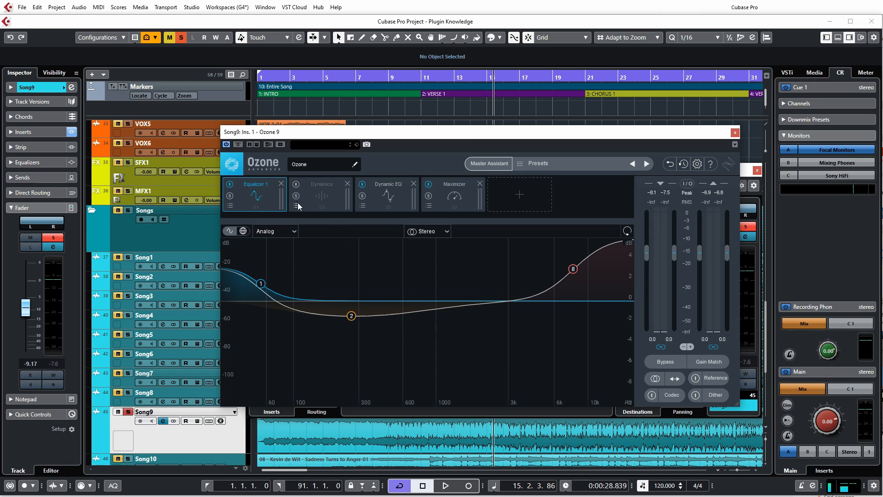
pyautogui.click(316, 197)
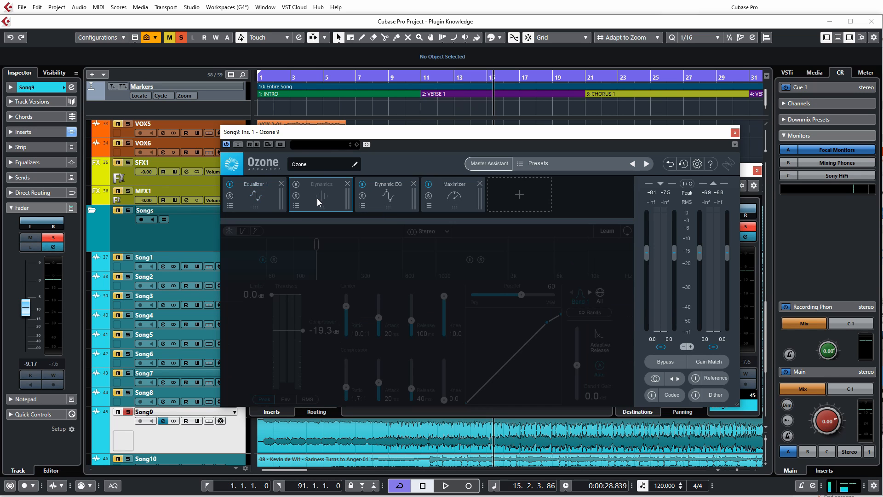
pyautogui.click(373, 200)
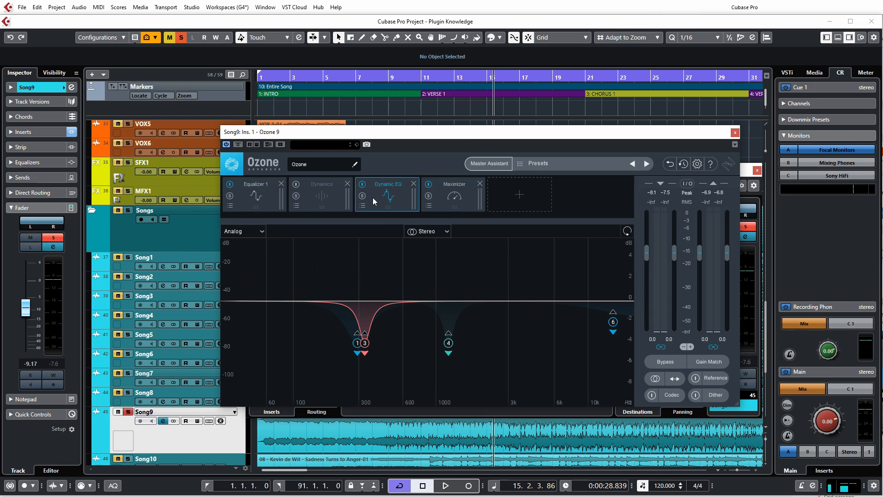
pyautogui.click(356, 344)
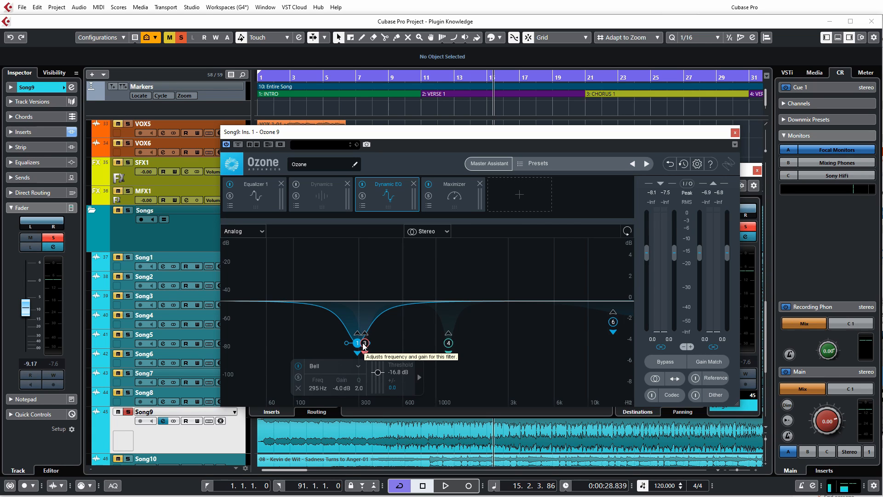
pyautogui.click(364, 343)
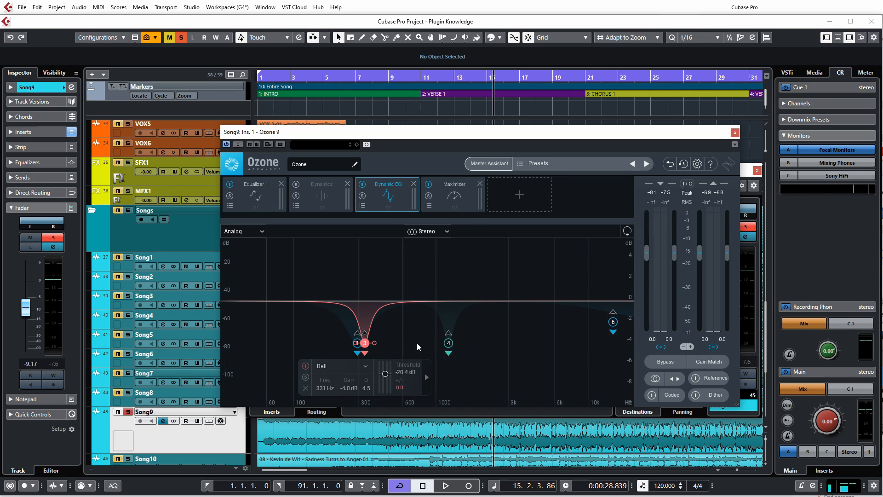
pyautogui.click(449, 343)
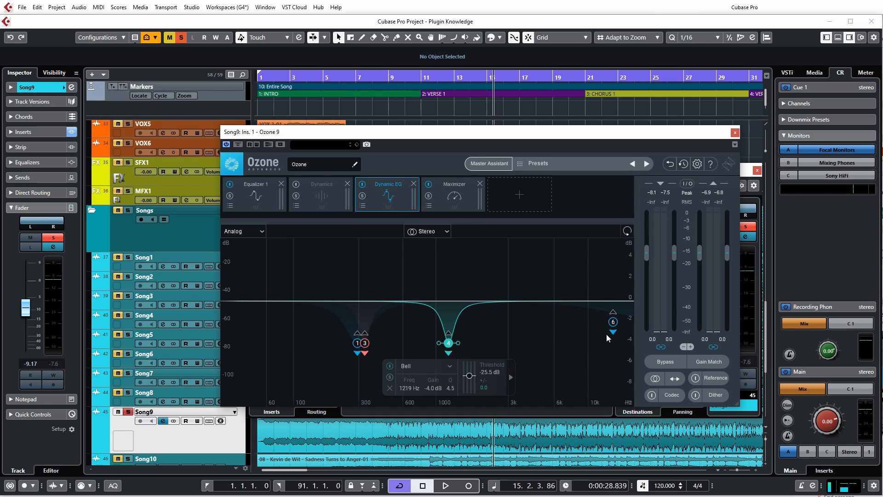
pyautogui.click(613, 323)
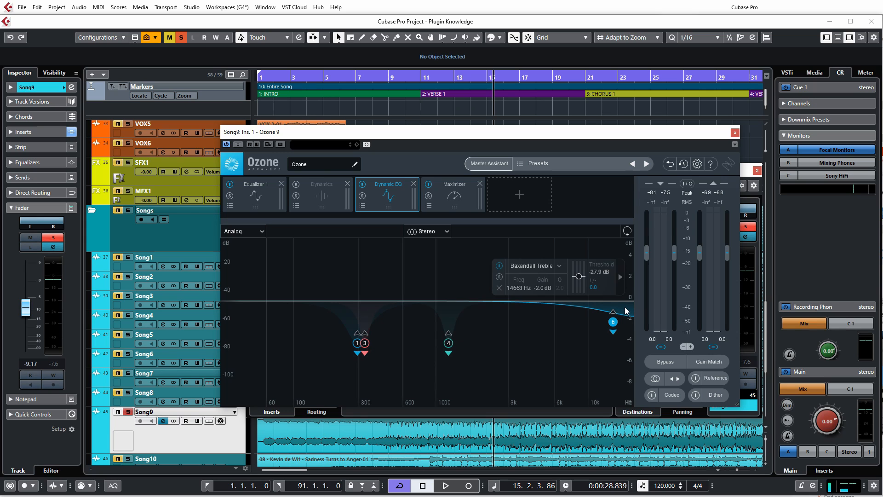
pyautogui.click(447, 198)
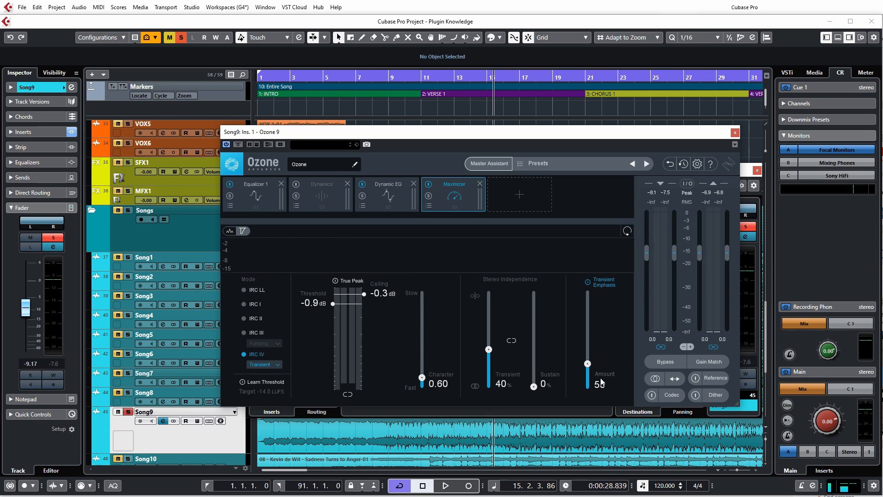
# Play the song and watch the Equalizer, Dynamic EQ and Maximizer modules process it
pyautogui.click(260, 198)
pyautogui.press('space')
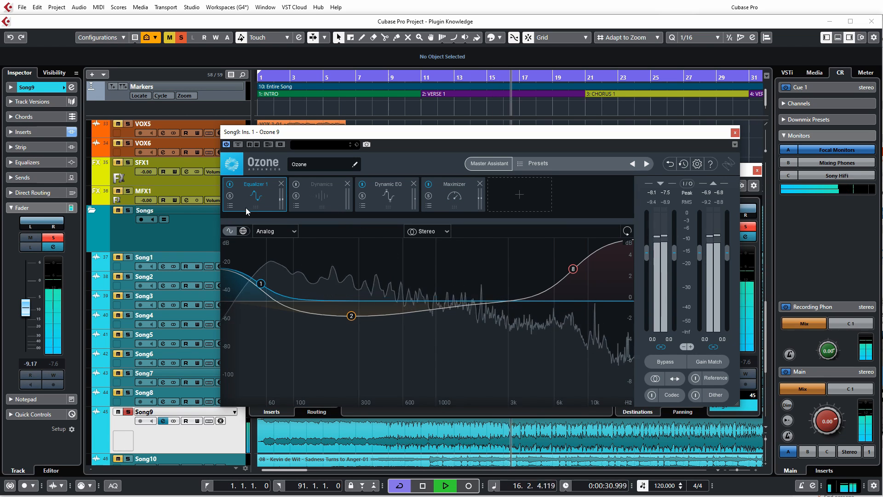
pyautogui.click(386, 195)
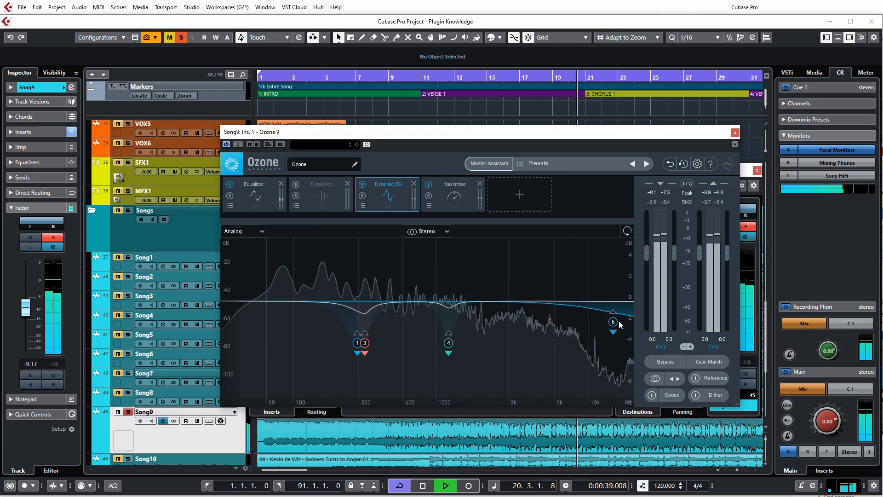
pyautogui.click(435, 197)
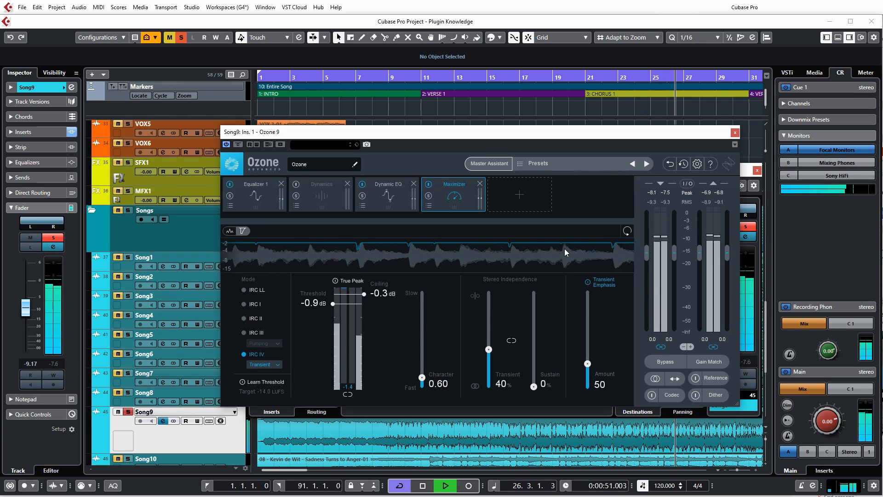
# Compare the playing song with and without the Modern chain using Ozone 9's global bypass, leave processing on and stop playback
pyautogui.click(671, 363)
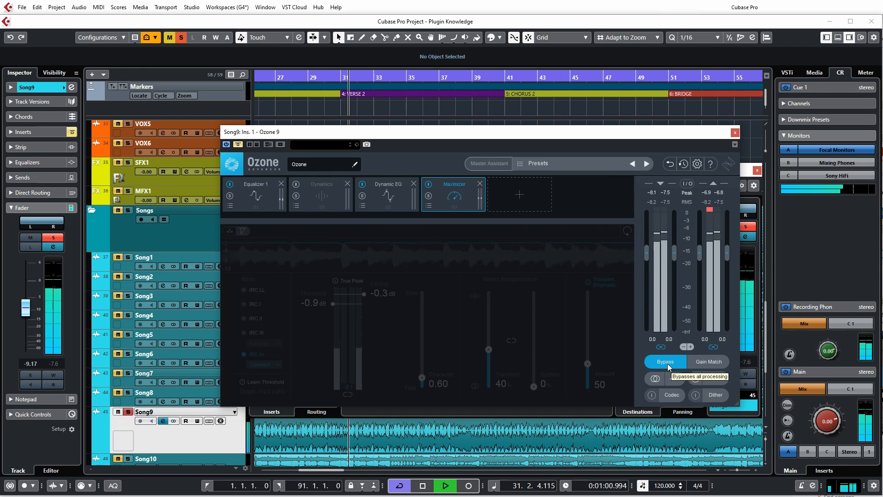
pyautogui.click(668, 364)
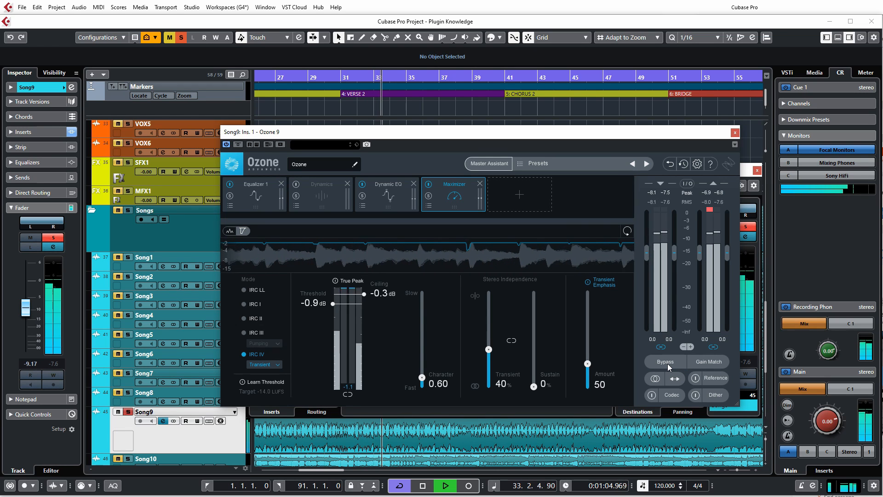
pyautogui.click(668, 364)
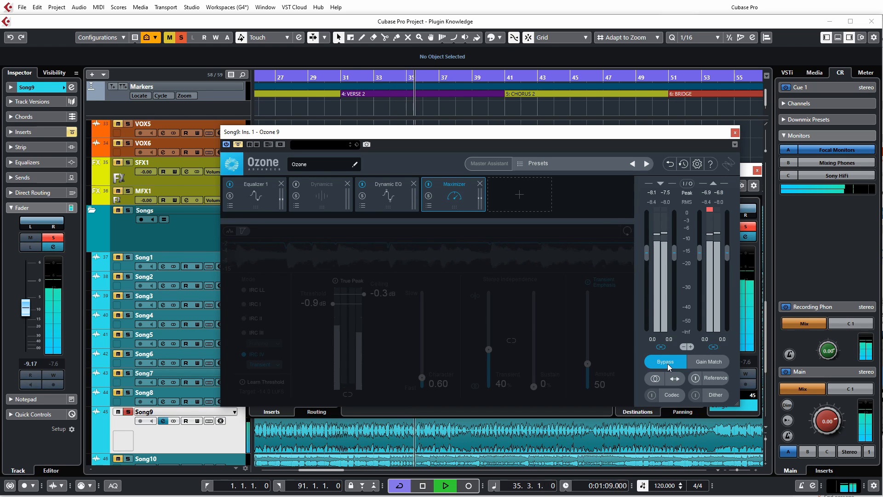
pyautogui.click(668, 364)
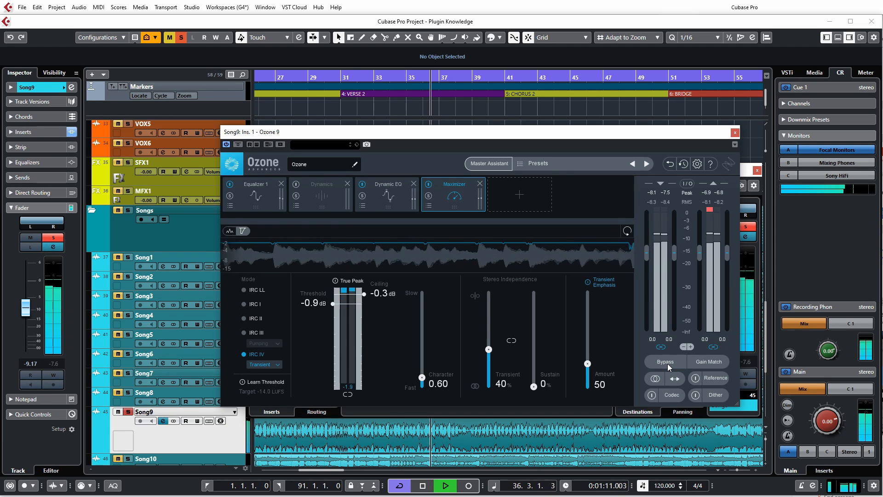
pyautogui.press('space')
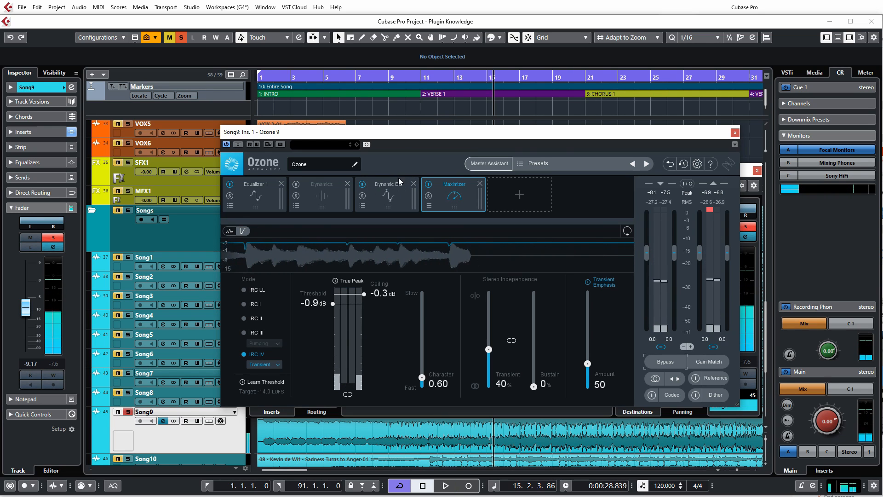
# Run the Master Assistant on the playing song with Vintage modules, Manual loudness at Medium and CD destination, accepting its suggested chain
pyautogui.click(492, 163)
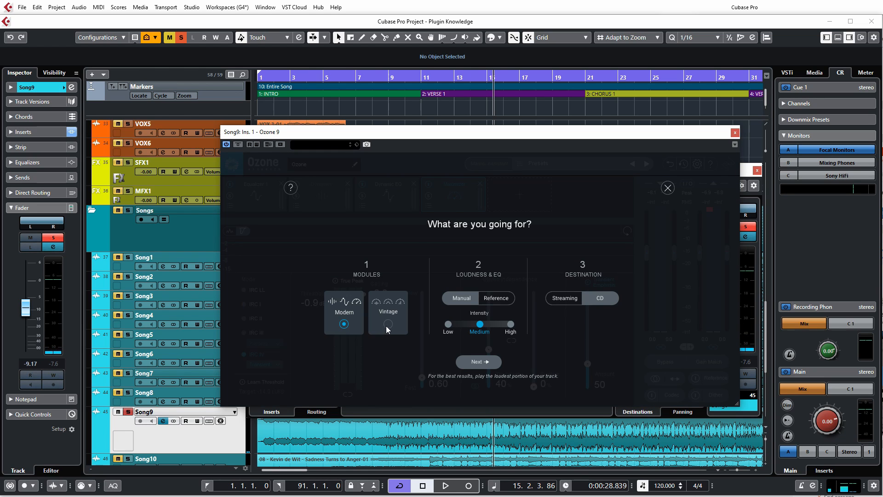
pyautogui.click(483, 362)
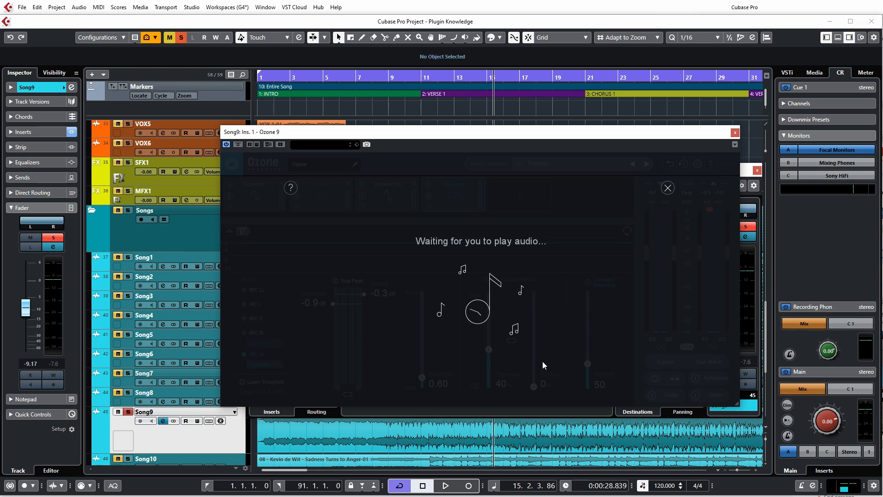
pyautogui.press('space')
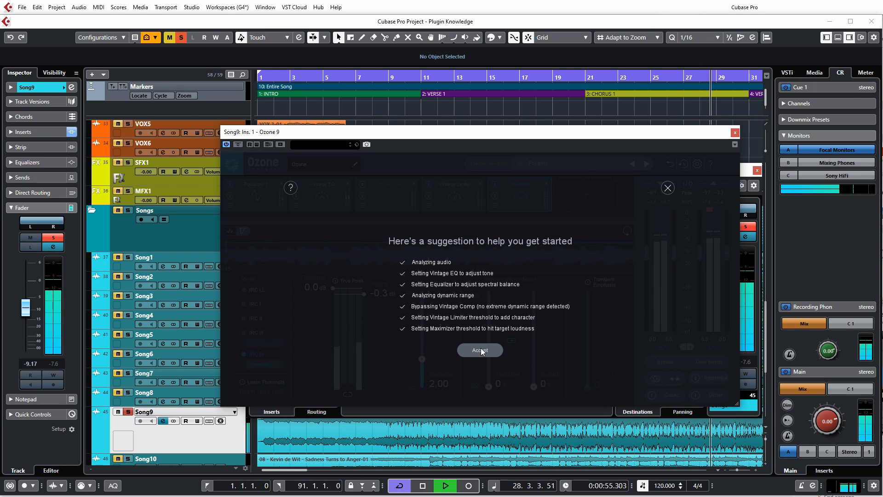
pyautogui.click(480, 347)
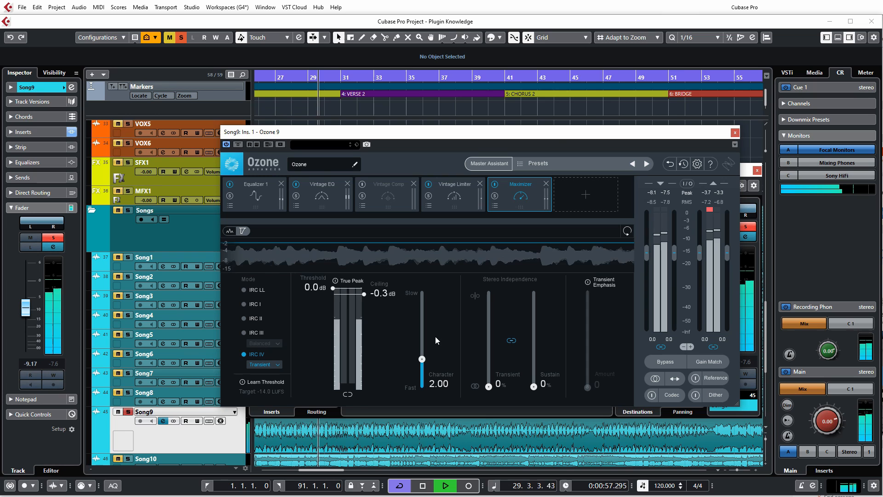
pyautogui.press('space')
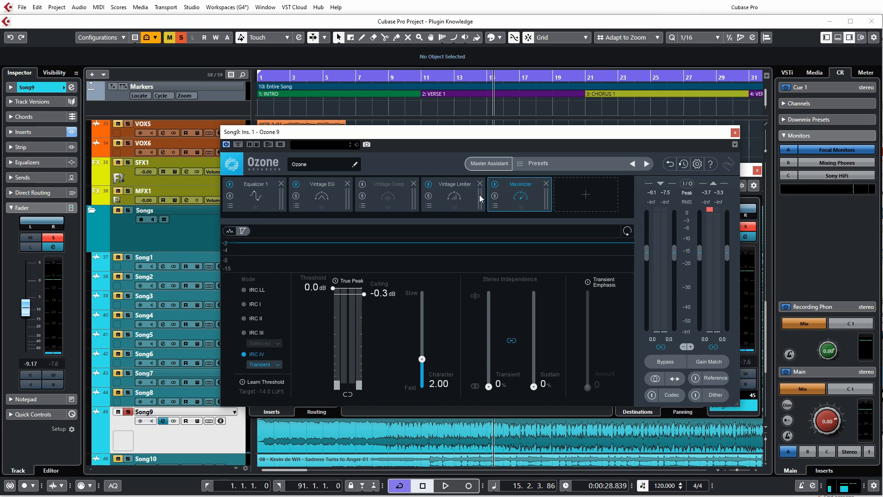
# Examine the assistant's settings in the Equalizer, Vintage EQ, Vintage Comp, Vintage Limiter and Maximizer modules
pyautogui.click(273, 191)
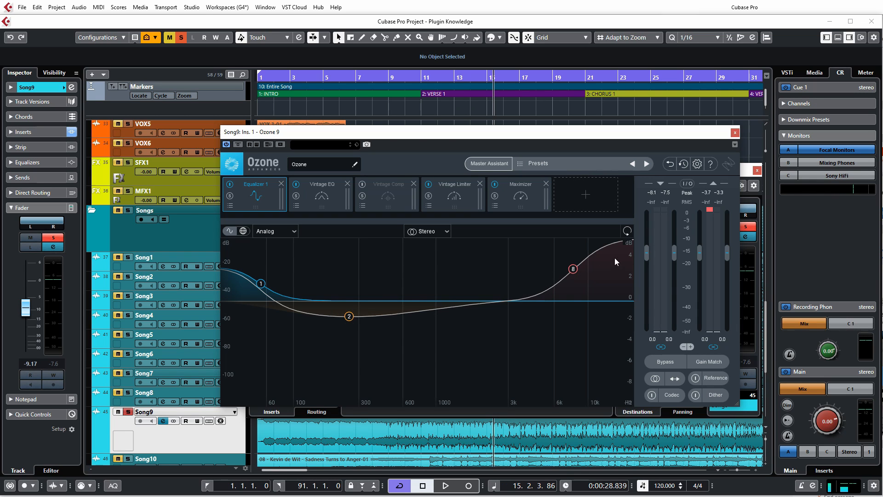
pyautogui.click(323, 206)
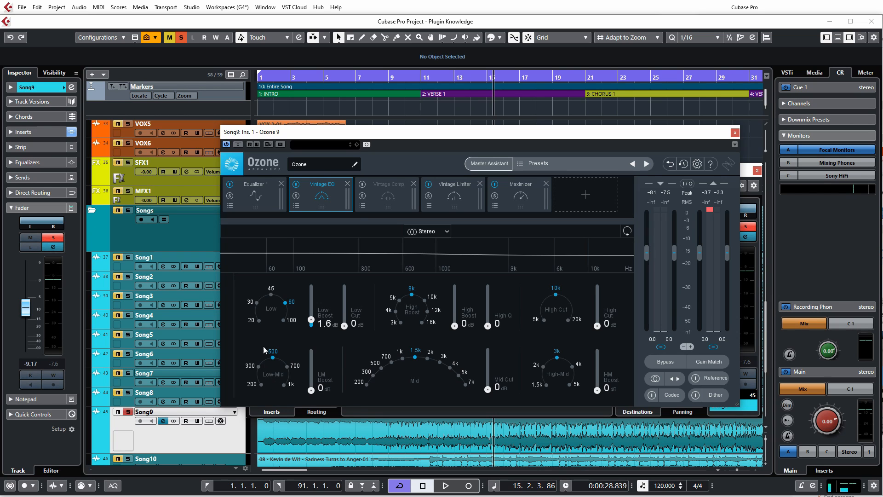
pyautogui.click(396, 194)
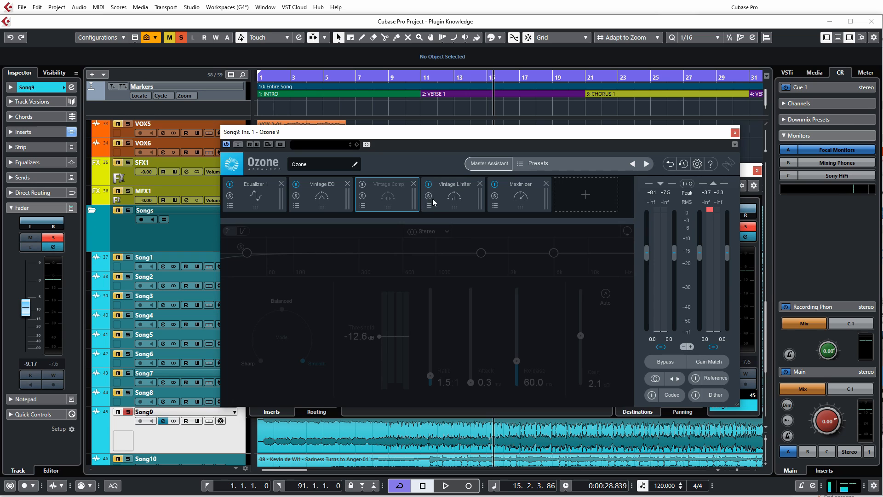
pyautogui.click(449, 201)
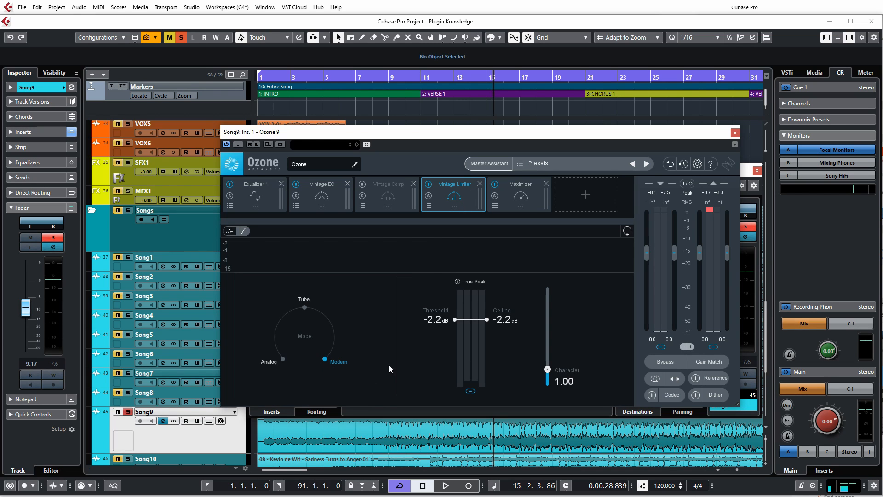
pyautogui.click(508, 195)
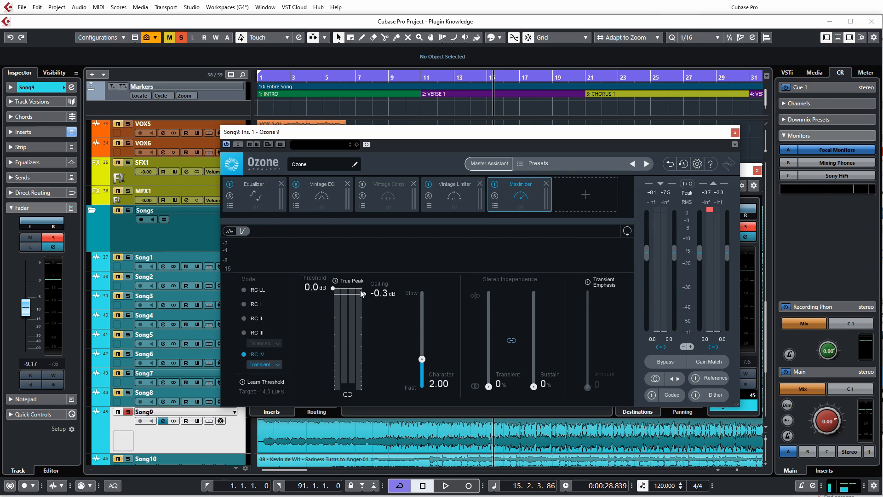
pyautogui.click(453, 210)
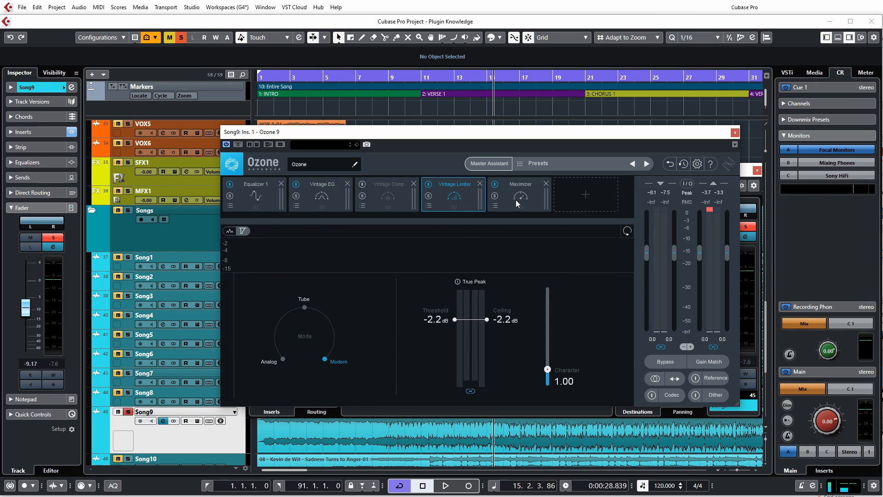
# Play the song and compare the Vintage chain with the unprocessed sound using the global bypass, ending with processing on and playback stopped
pyautogui.press('space')
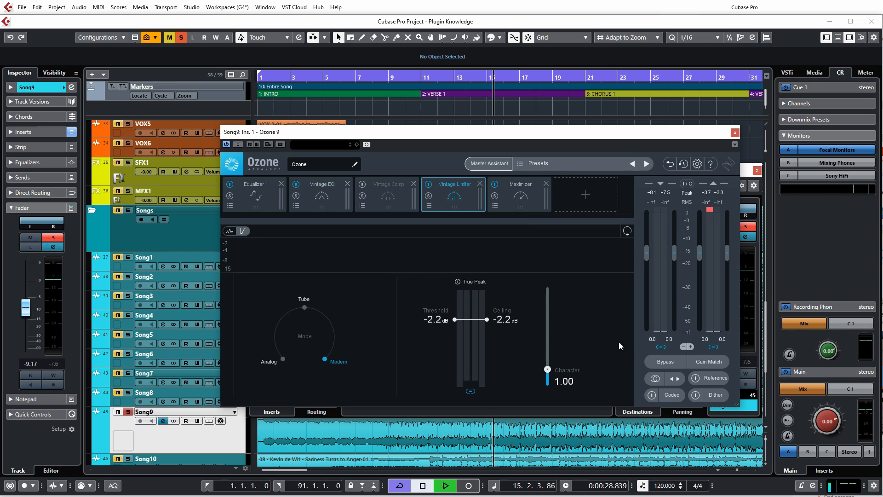
pyautogui.click(663, 361)
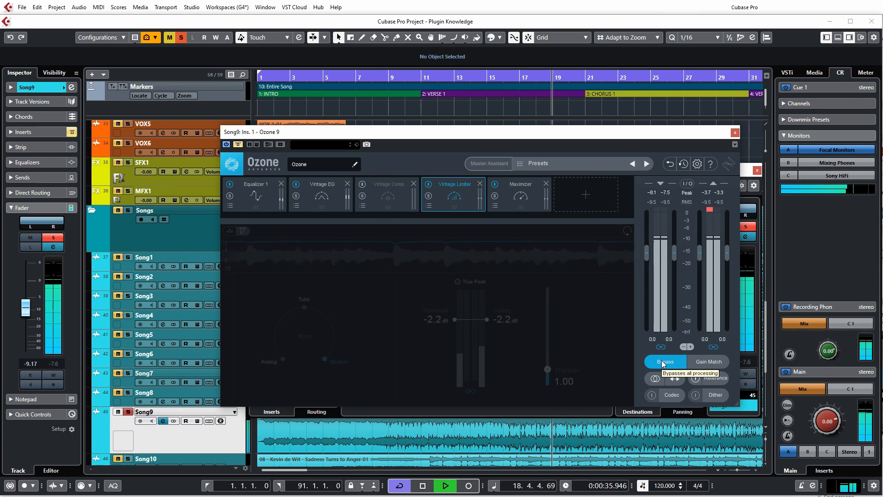
pyautogui.click(663, 362)
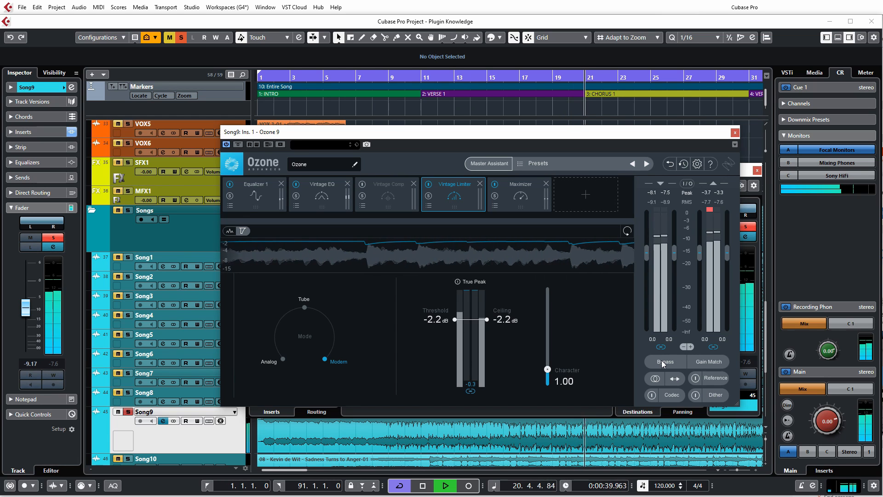
pyautogui.click(662, 362)
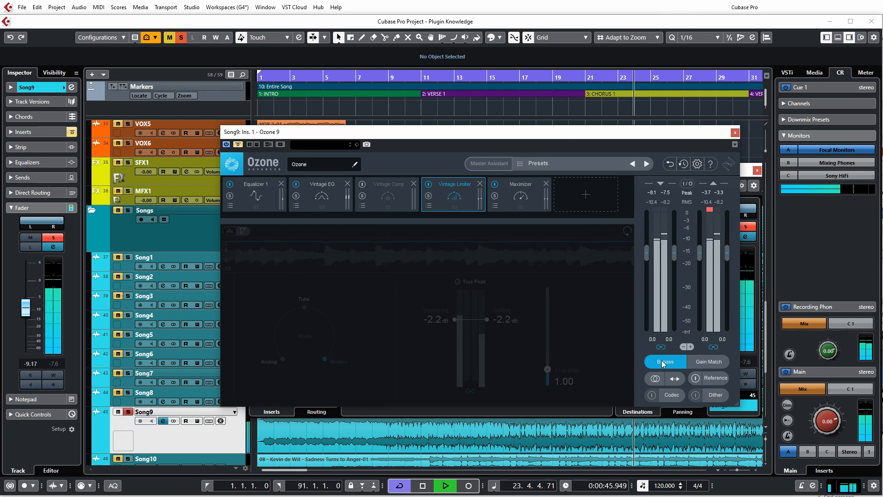
pyautogui.click(663, 361)
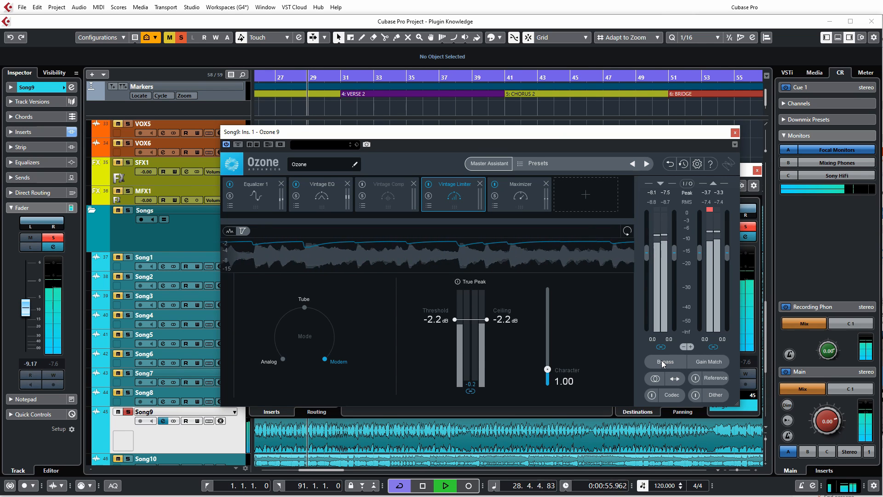
pyautogui.click(661, 360)
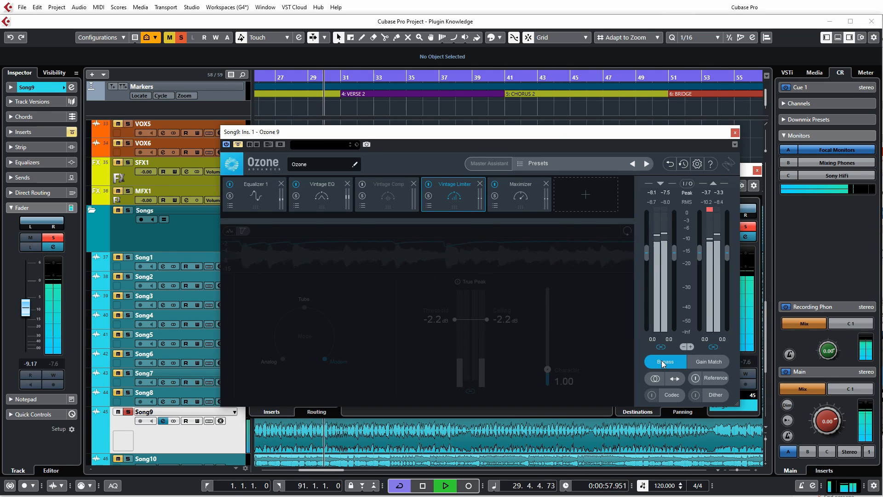
pyautogui.click(661, 361)
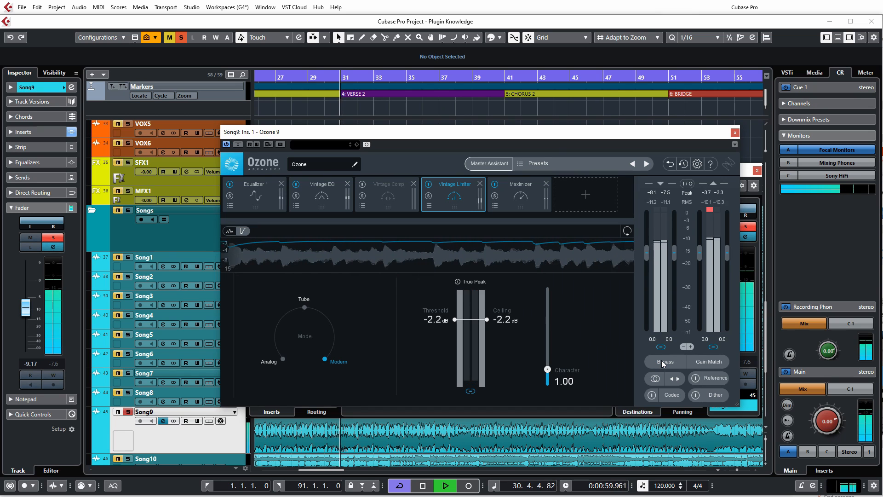
pyautogui.press('space')
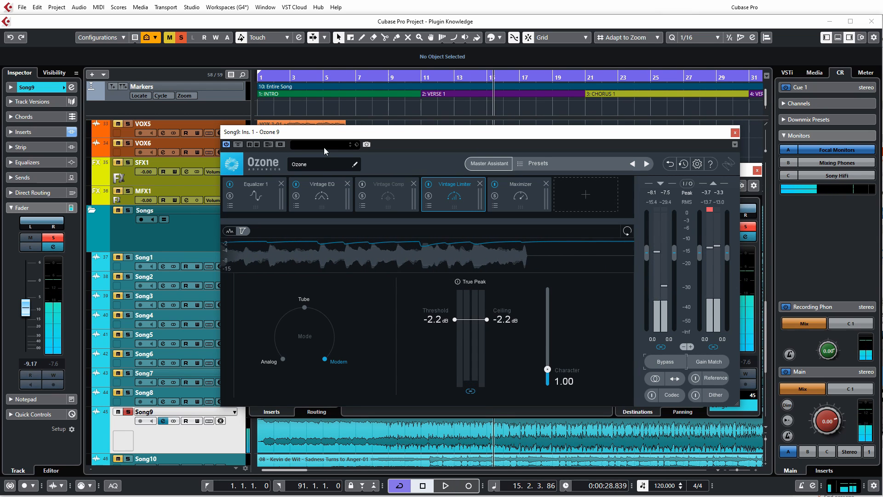
# Replace the Ozone 8 plug-in in Song9's second insert slot with Ozone 9
pyautogui.moveTo(321, 132); pyautogui.dragTo(497, 136)
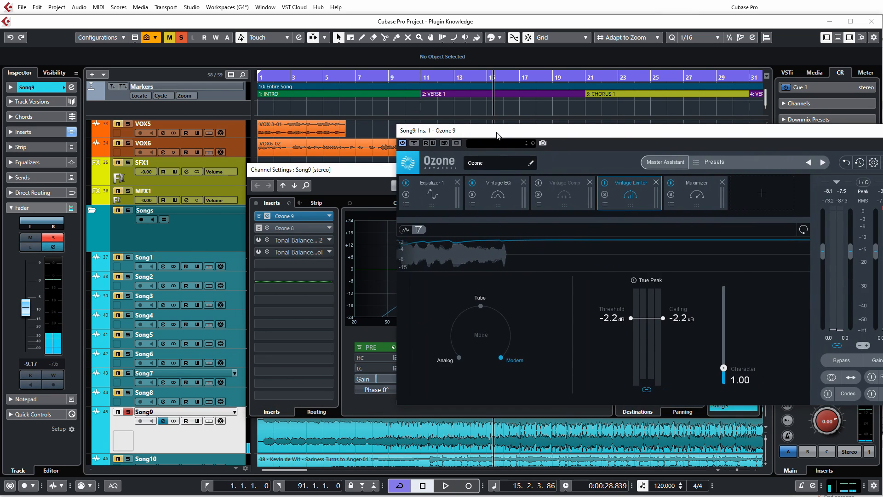
pyautogui.click(327, 227)
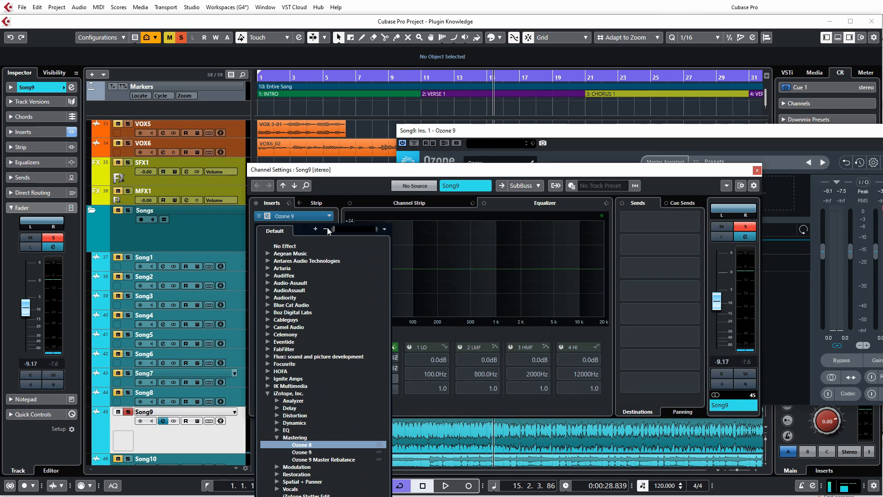
pyautogui.click(312, 453)
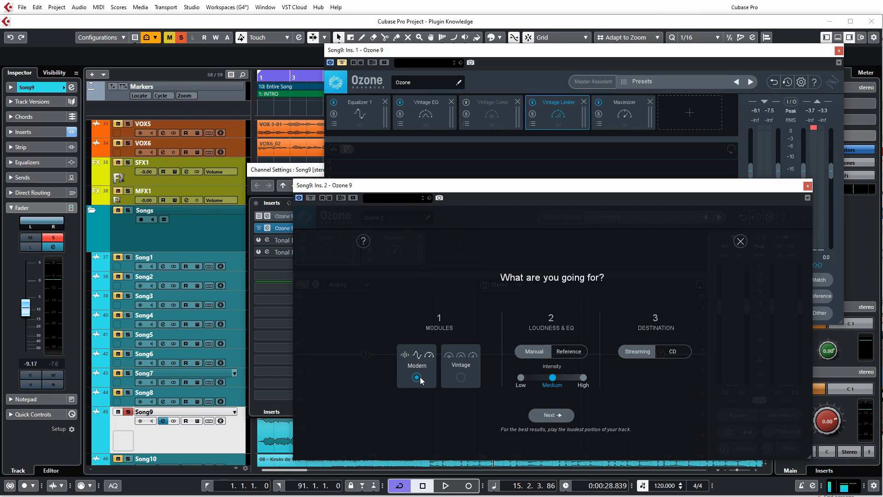
# Run the second Ozone 9's Master Assistant on the playing song with Modern modules, Manual loudness at Medium and Streaming destination, and stop playback
pyautogui.click(551, 415)
pyautogui.press('space')
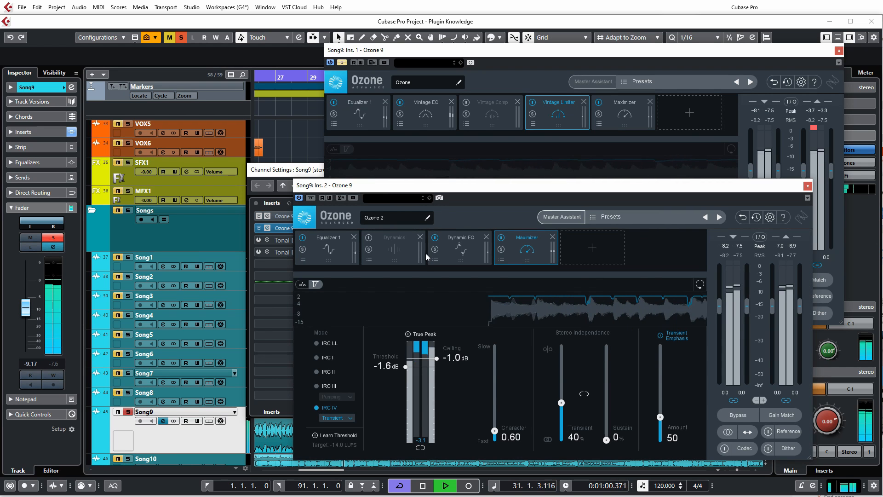
pyautogui.press('space')
# Play the song and compare the Vintage chain in the first Ozone 9 insert with the unprocessed sound using the insert bypass
pyautogui.click(272, 219)
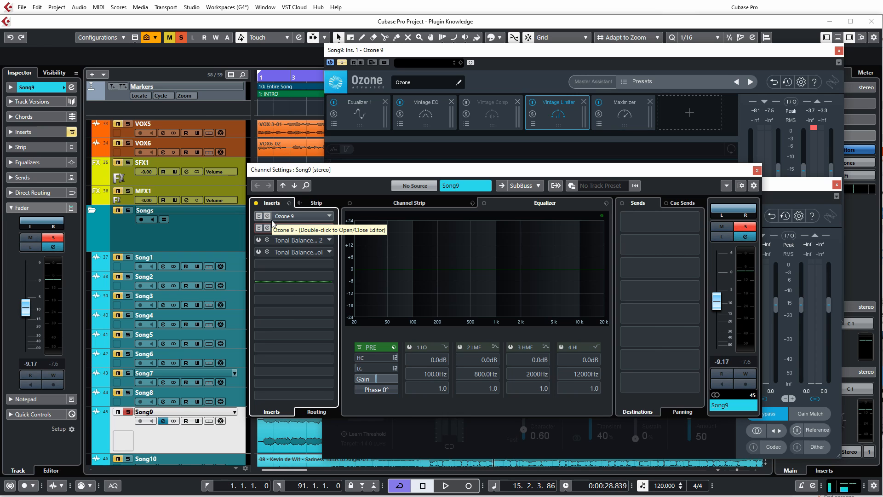
pyautogui.press('space')
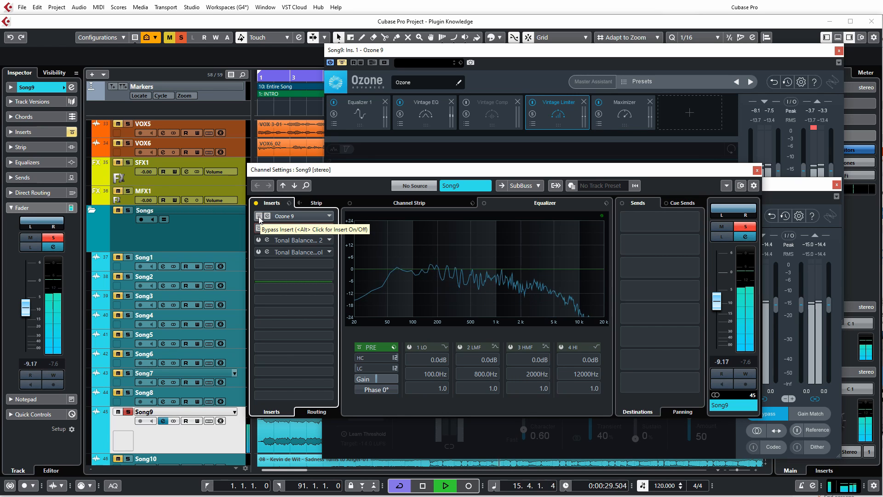
pyautogui.click(259, 216)
pyautogui.click(259, 216)
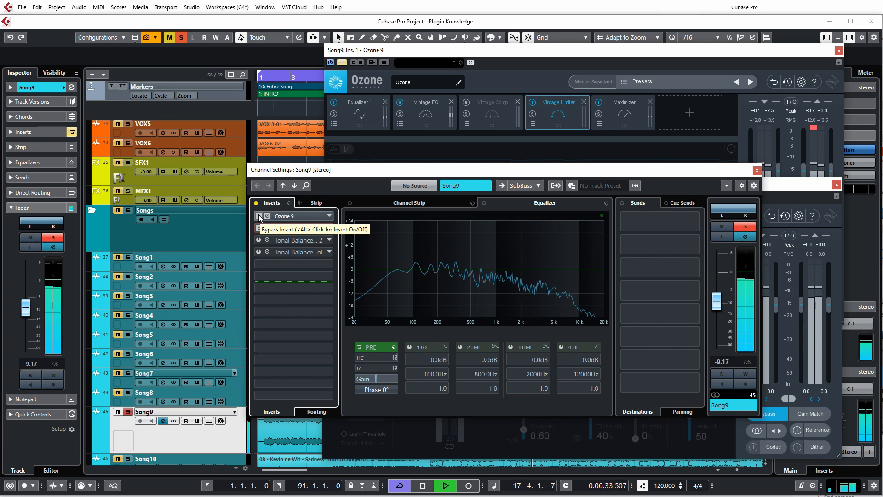
pyautogui.click(258, 216)
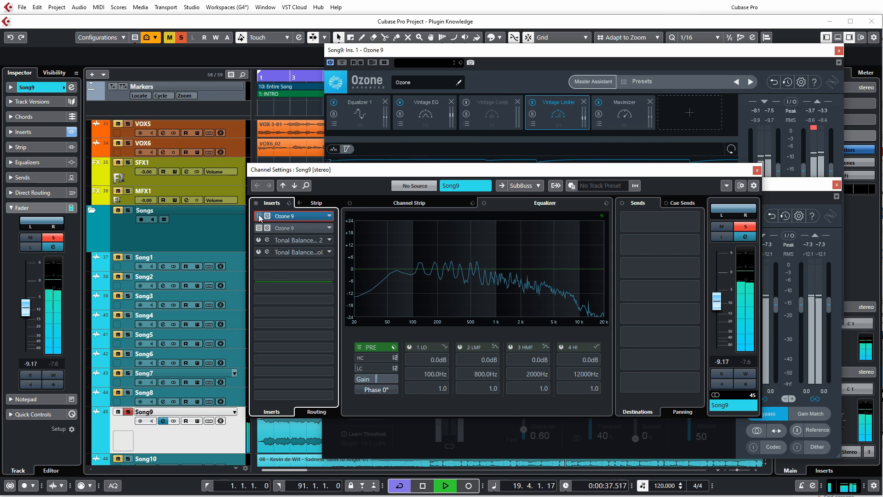
pyautogui.click(259, 216)
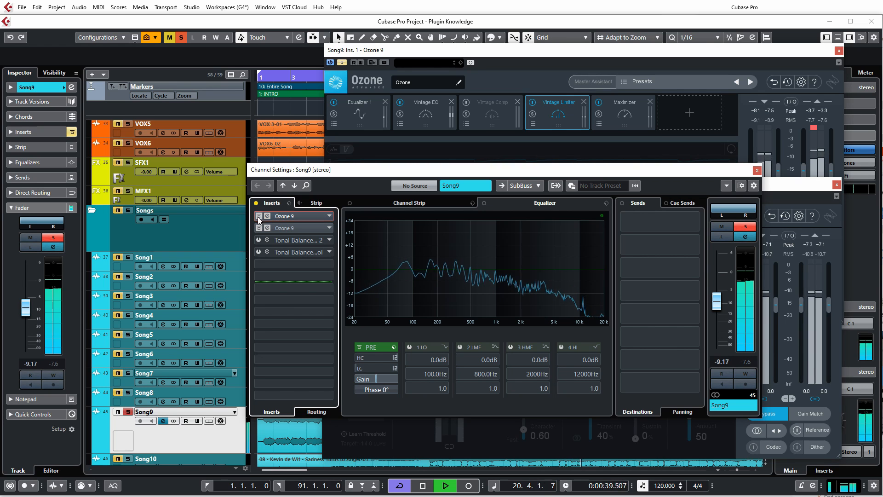
# Alternate between the Modern and Vintage Ozone 9 inserts during playback, ending with only the Vintage insert active and playback stopped
pyautogui.click(259, 228)
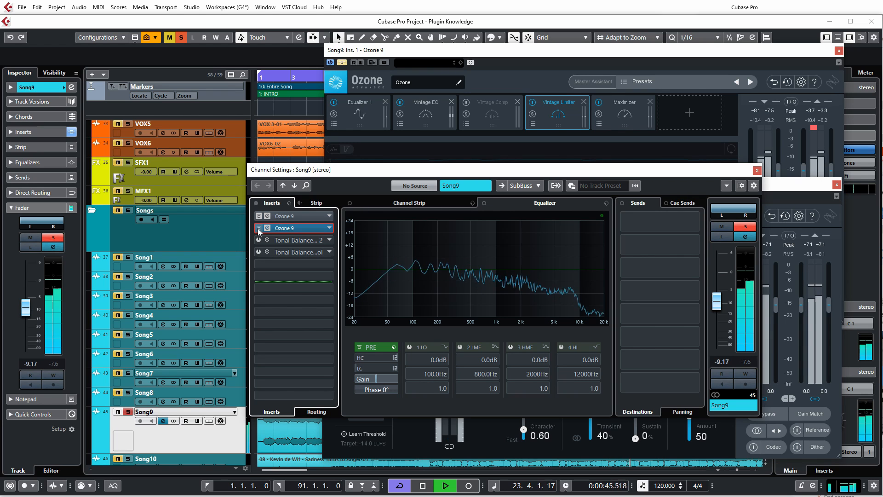
pyautogui.click(258, 229)
pyautogui.click(259, 217)
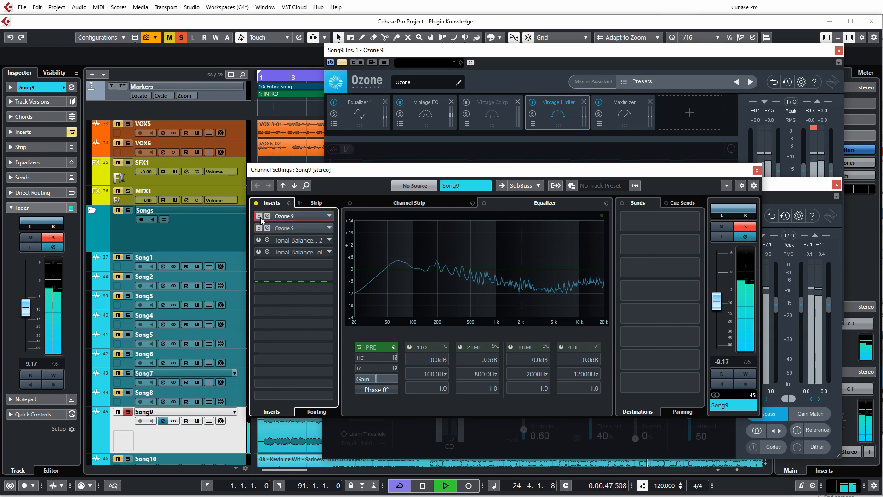
pyautogui.click(260, 217)
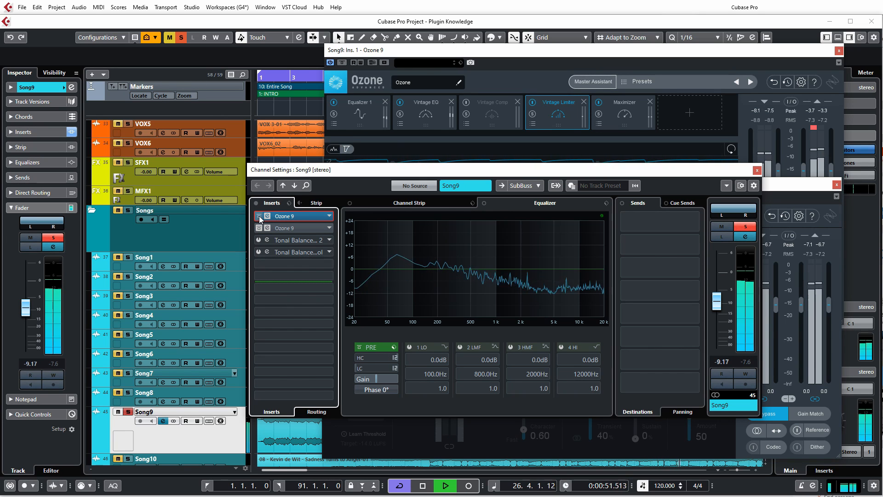
pyautogui.click(260, 217)
pyautogui.click(259, 229)
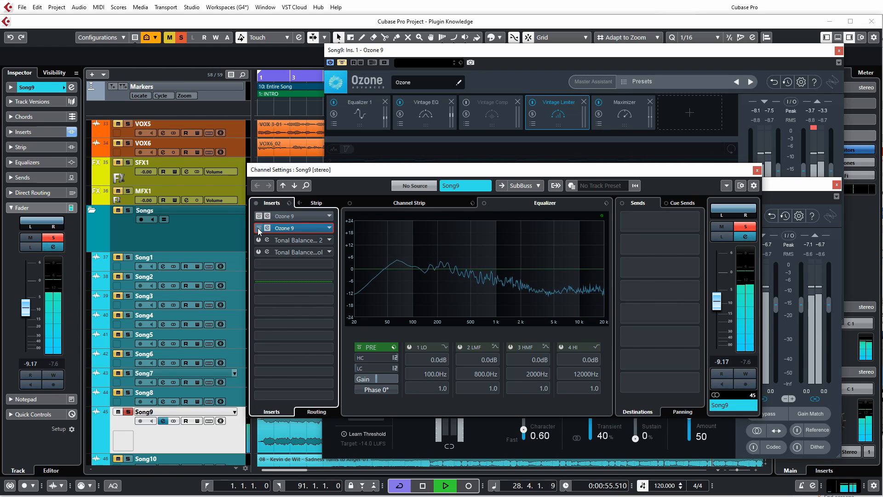
pyautogui.click(258, 228)
pyautogui.click(259, 216)
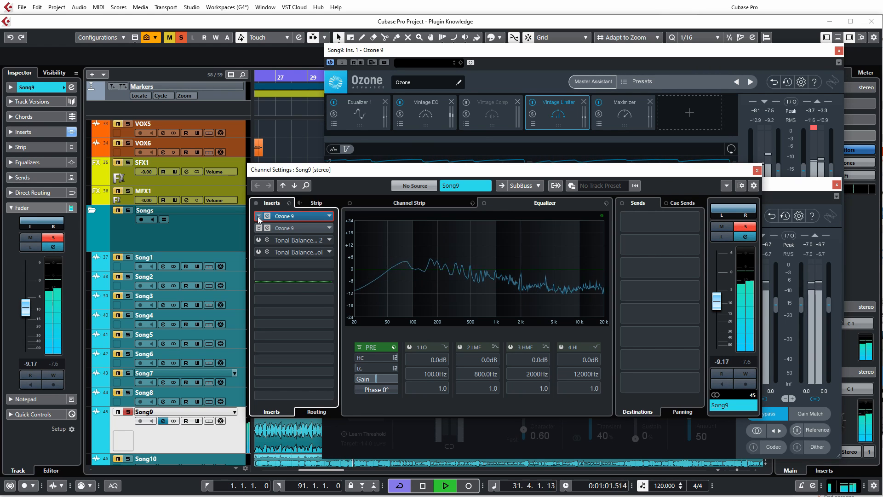
pyautogui.click(259, 216)
pyautogui.click(259, 228)
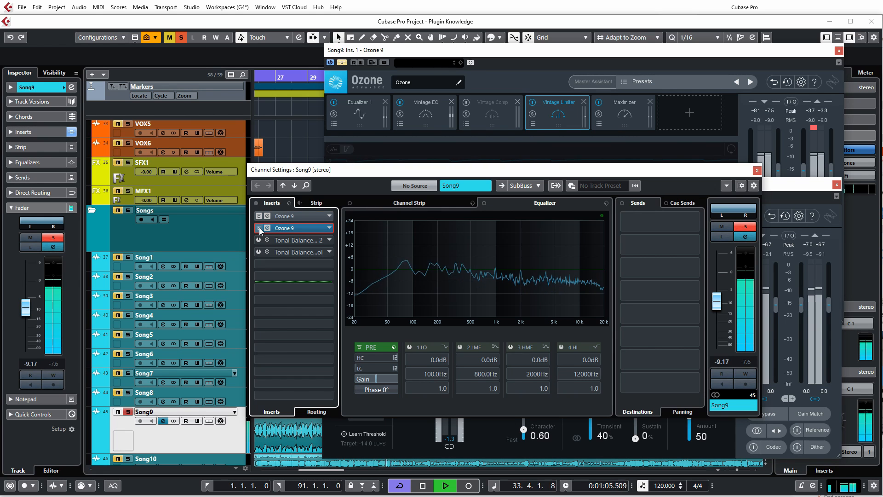
pyautogui.click(259, 228)
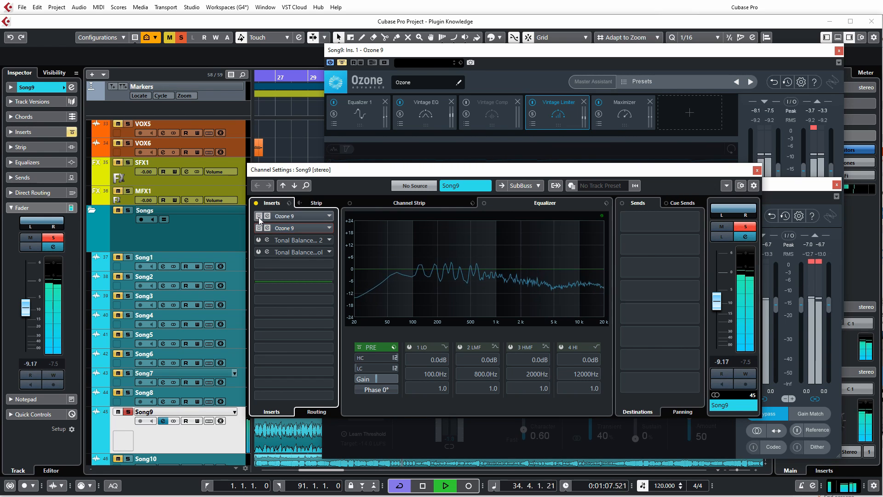
pyautogui.click(259, 217)
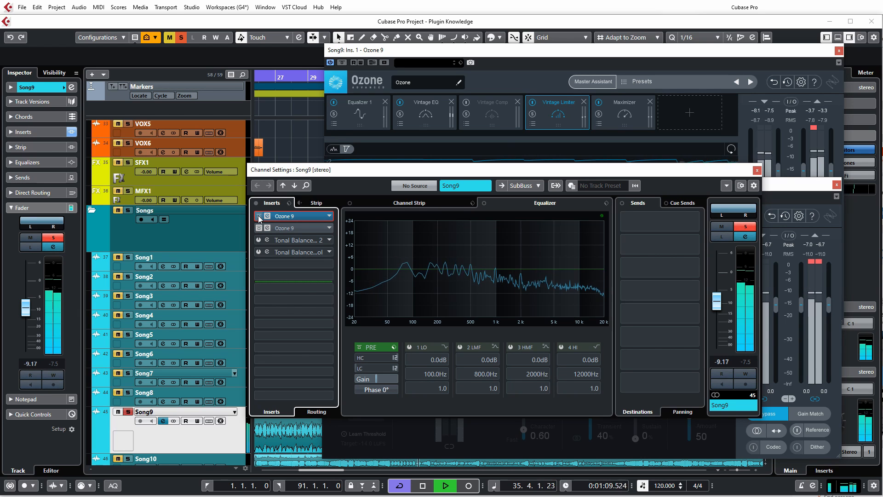
pyautogui.press('space')
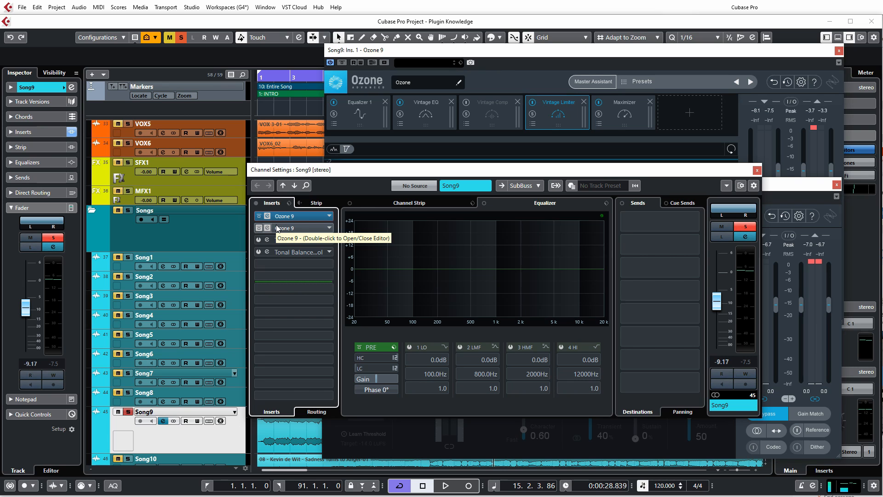
# Review the Master Assistant's module, loudness and destination options in the first Ozone 9 insert, and close the assistant without running it
pyautogui.click(622, 146)
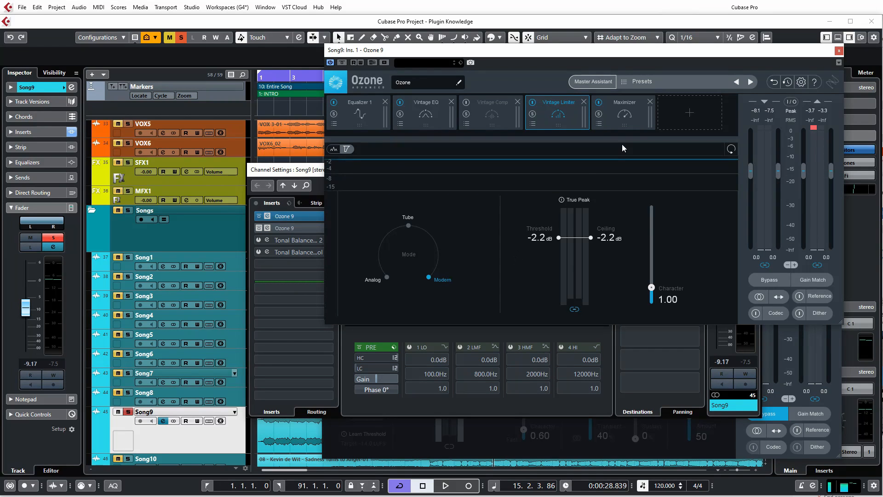
pyautogui.click(583, 83)
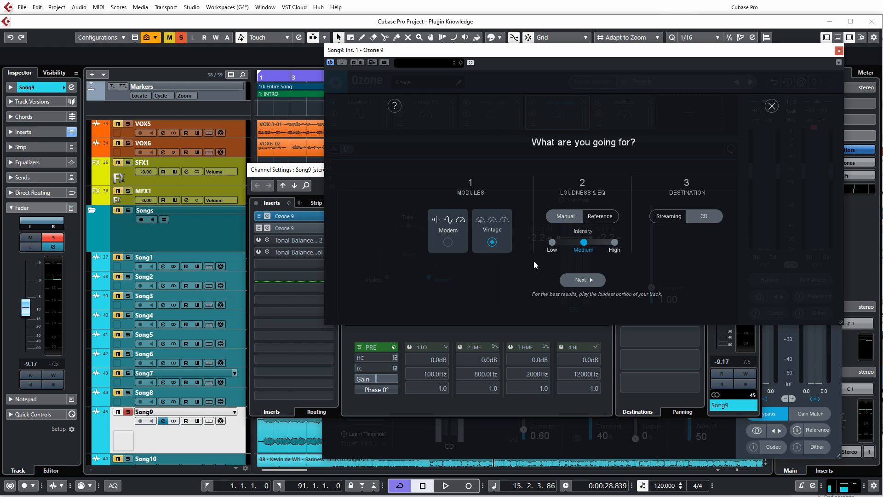
pyautogui.click(775, 108)
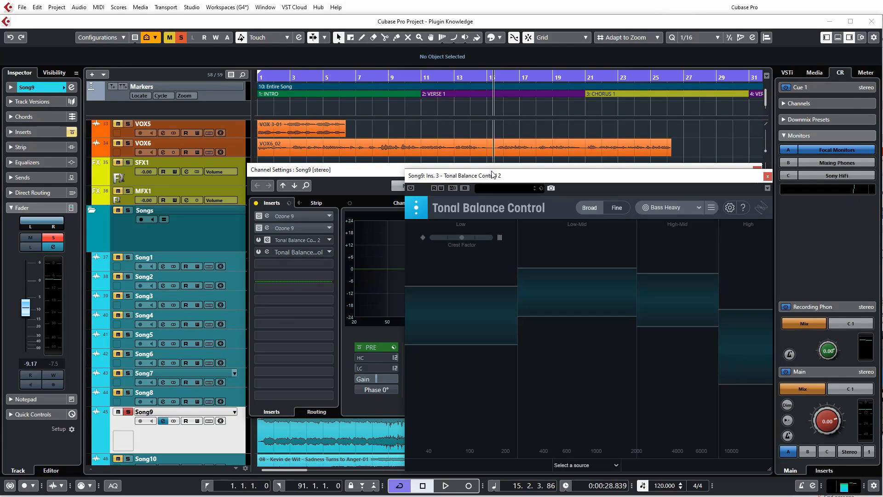
# Place the Tonal Balance Control 2 and original Tonal Balance Control windows side by side and compare their interfaces
pyautogui.moveTo(493, 173); pyautogui.dragTo(489, 81)
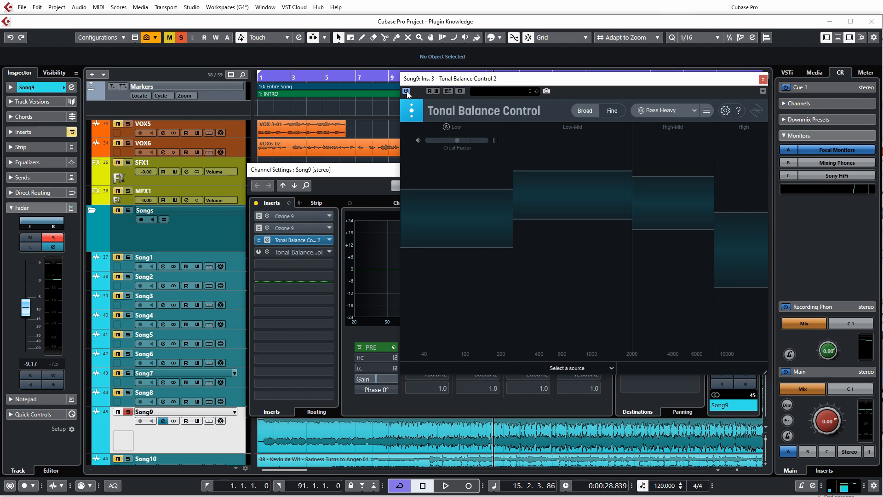
pyautogui.click(286, 253)
pyautogui.click(287, 253)
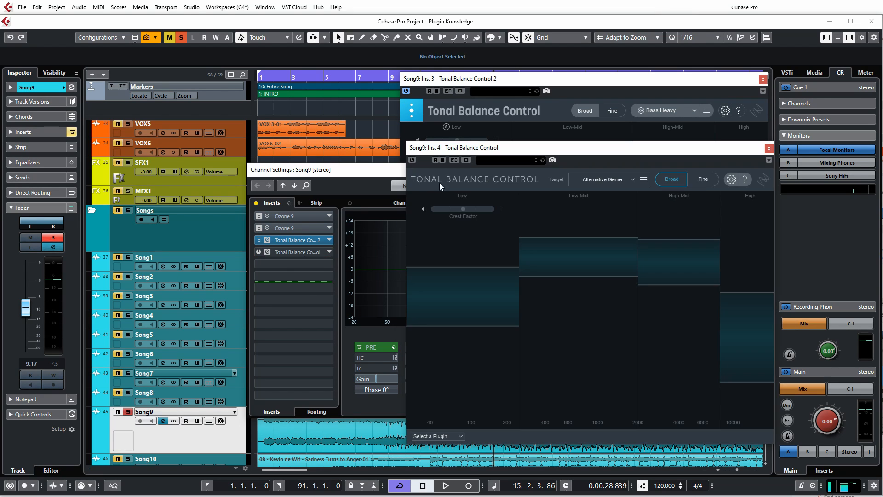
pyautogui.moveTo(462, 153); pyautogui.dragTo(166, 156)
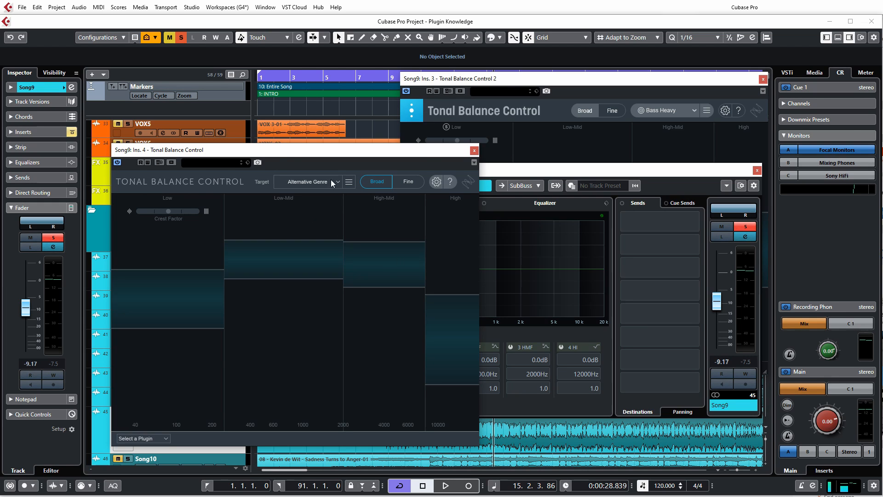
pyautogui.click(508, 80)
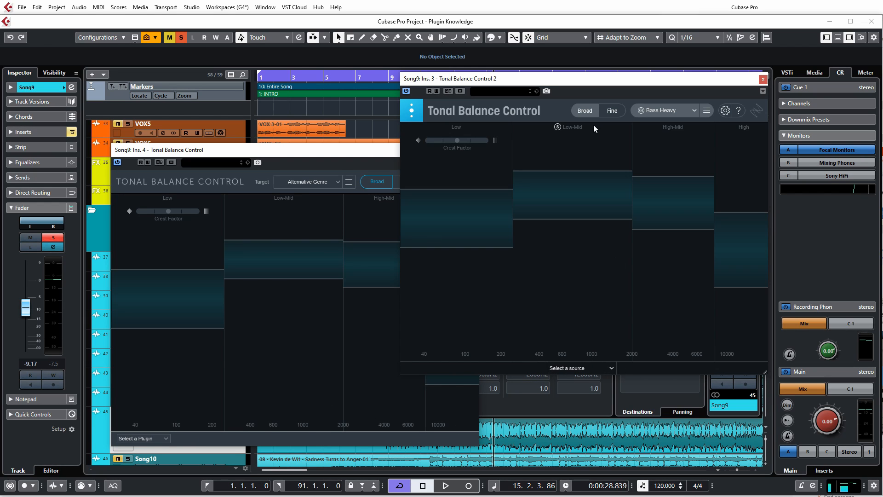
pyautogui.click(355, 154)
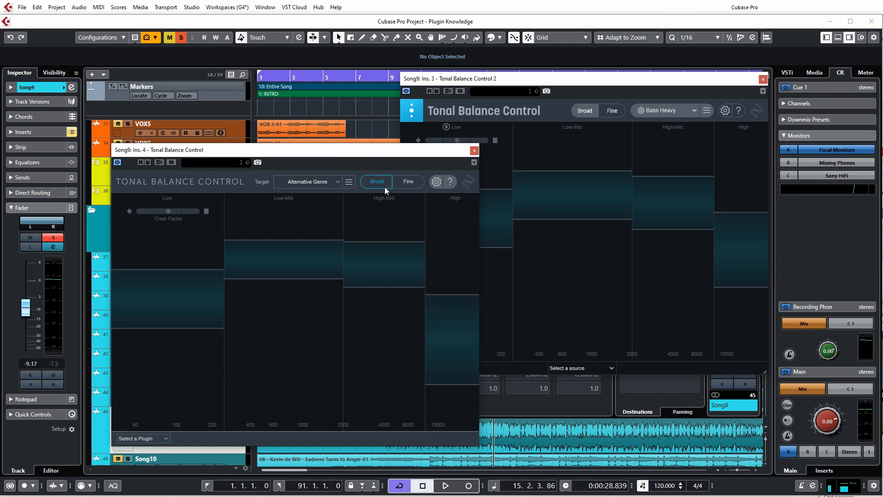
pyautogui.click(547, 84)
# Examine the list of target genres in the original Tonal Balance Control, keeping Alternative Genre selected
pyautogui.click(327, 182)
pyautogui.click(327, 182)
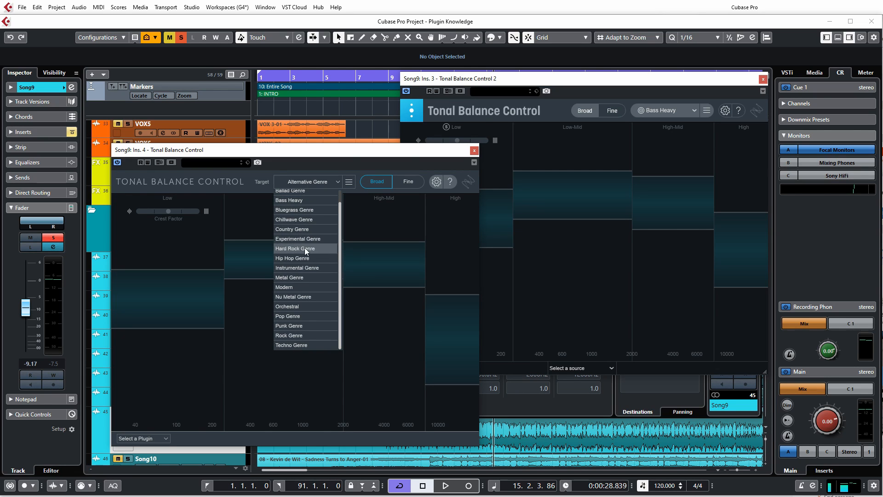
pyautogui.scroll(2, 305, 213)
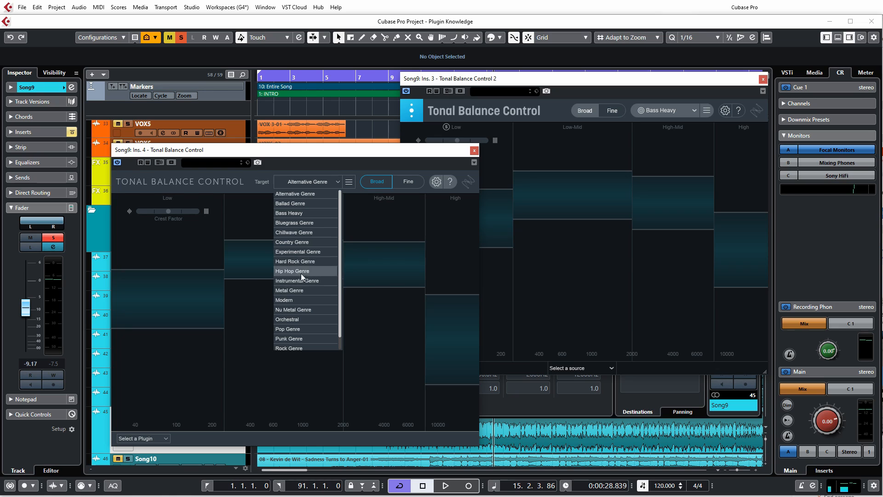
pyautogui.scroll(-1, 295, 299)
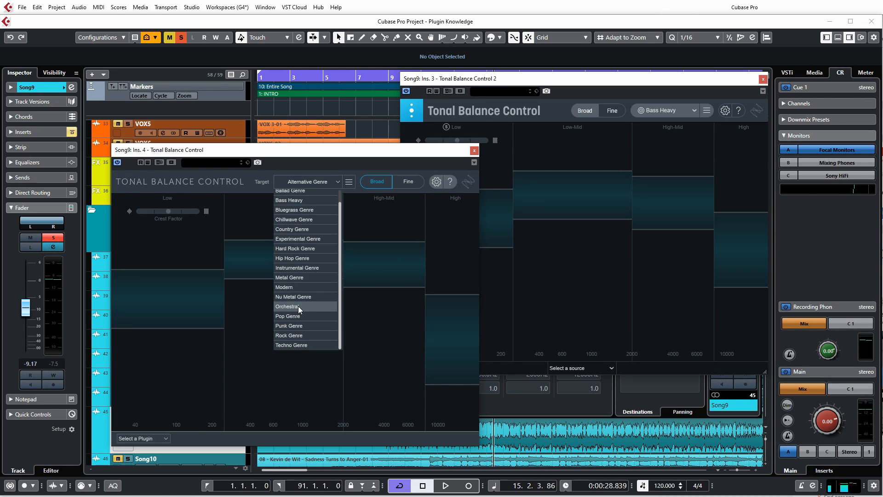
pyautogui.click(319, 181)
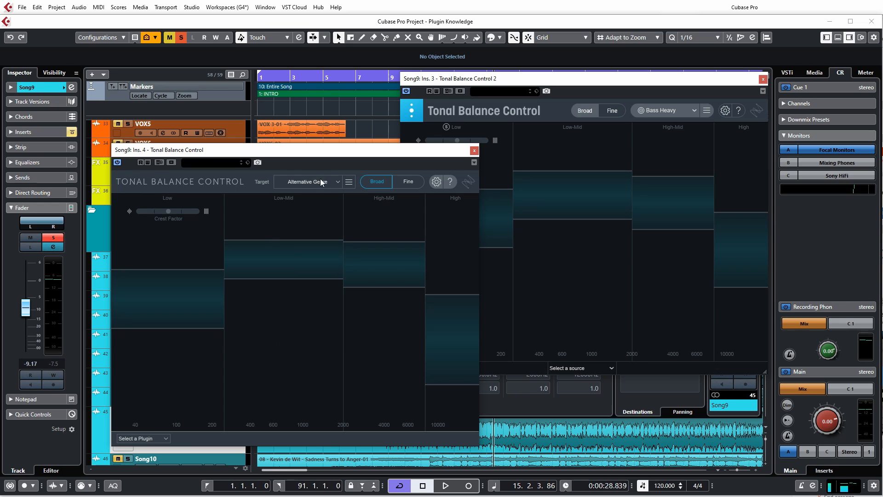
pyautogui.click(321, 181)
pyautogui.click(321, 181)
# Examine the list of target genres in Tonal Balance Control 2
pyautogui.click(664, 90)
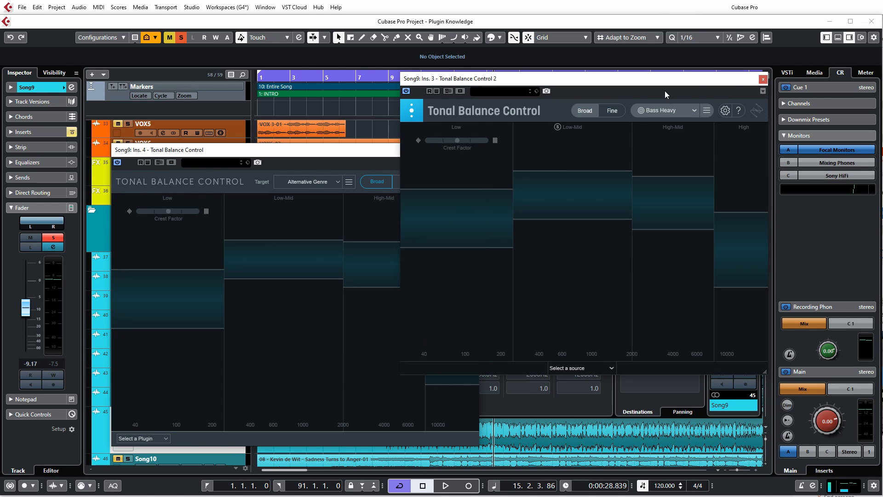
pyautogui.click(672, 111)
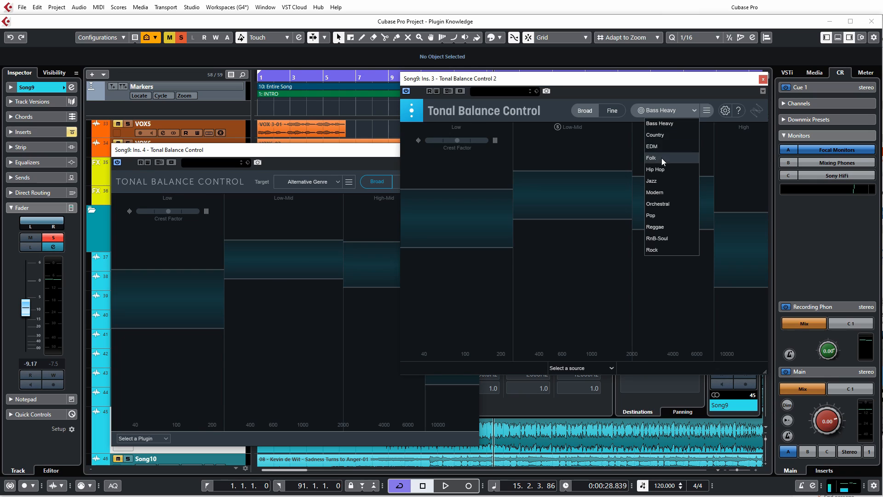
pyautogui.click(670, 110)
pyautogui.click(670, 113)
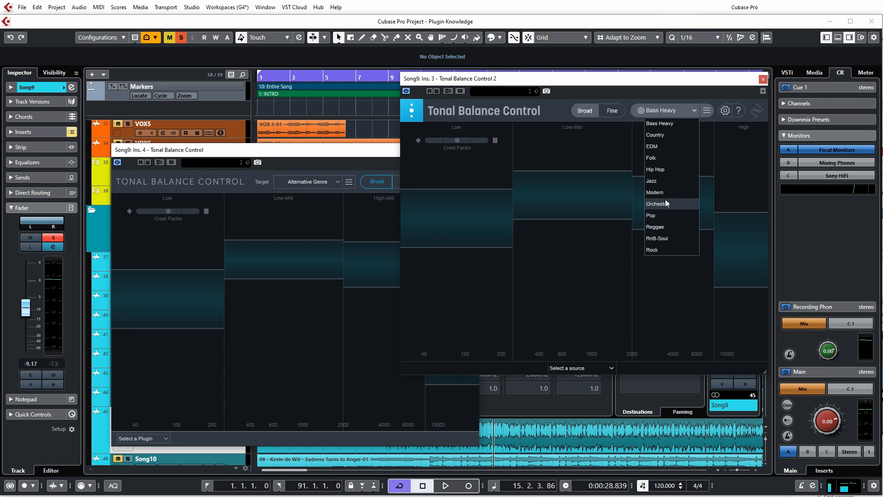
# Try the Rock target in Tonal Balance Control 2, set the target to Modern, and review the remaining genres
pyautogui.click(658, 250)
pyautogui.click(684, 115)
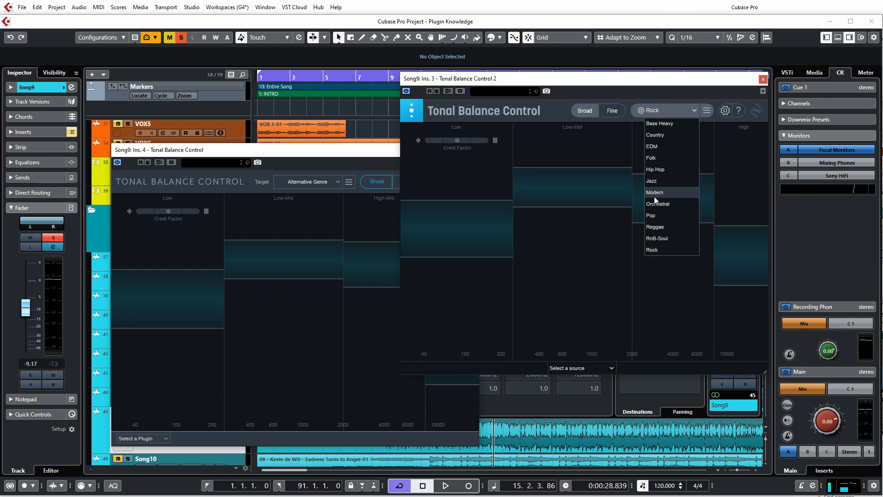
pyautogui.click(654, 192)
pyautogui.click(690, 109)
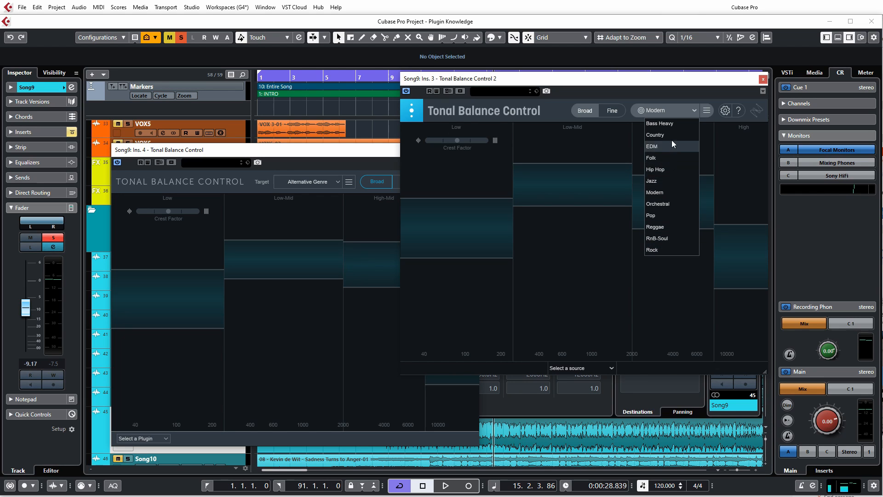
pyautogui.click(682, 115)
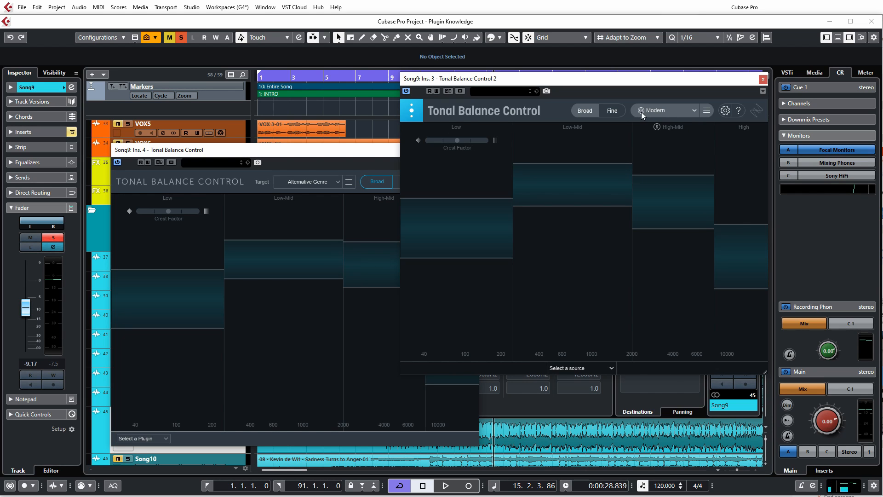
pyautogui.click(689, 110)
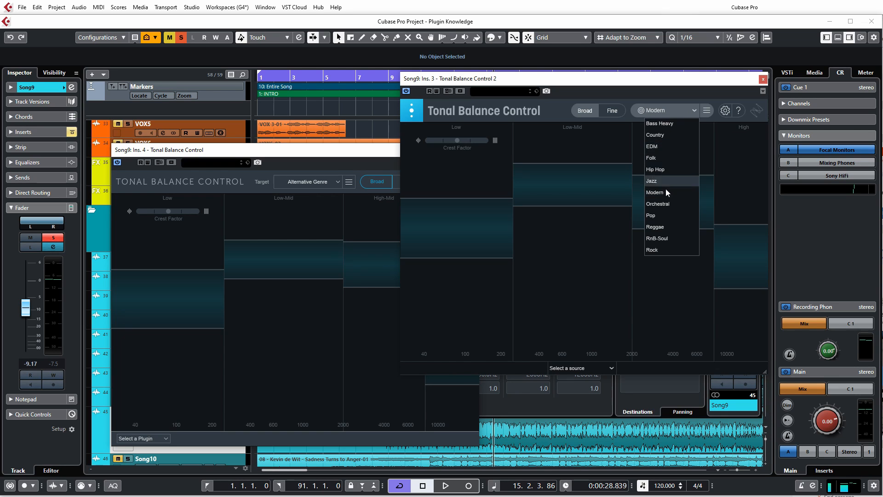
pyautogui.click(669, 108)
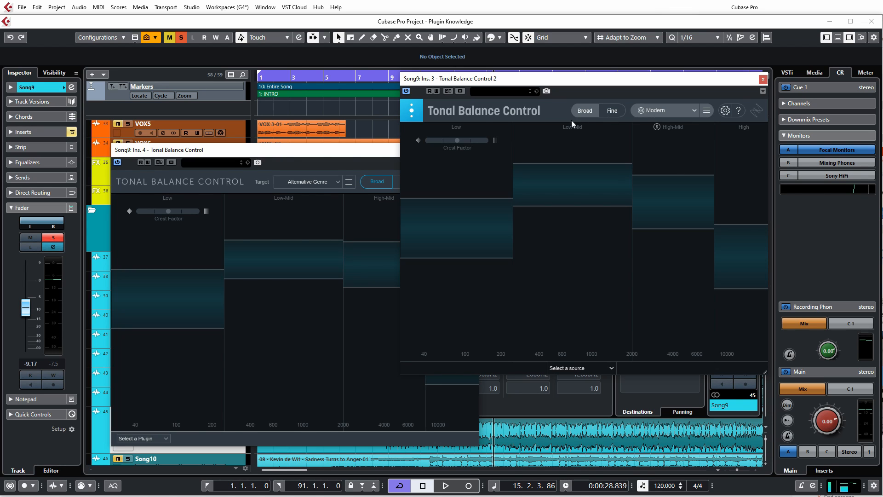
# Examine the options for creating and managing custom targets in Tonal Balance Control 2
pyautogui.click(706, 111)
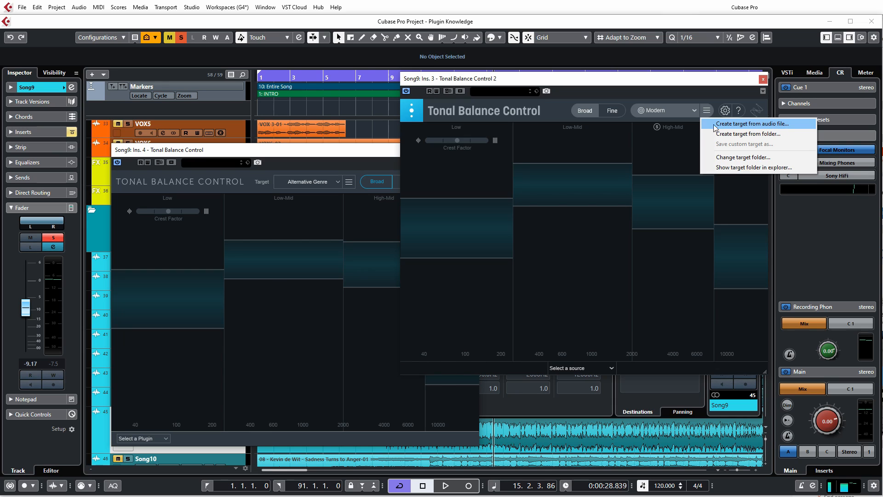
pyautogui.click(773, 134)
# Set the target of the original Tonal Balance Control to Metal Genre
pyautogui.click(357, 161)
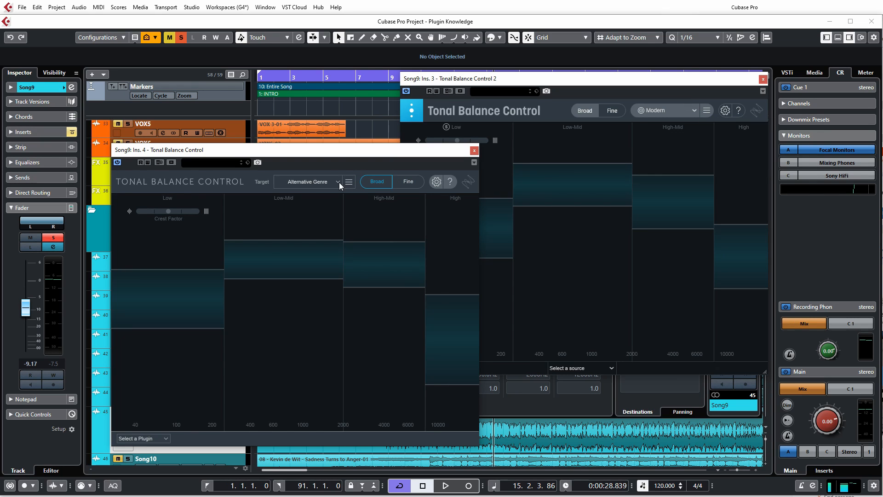
pyautogui.click(339, 182)
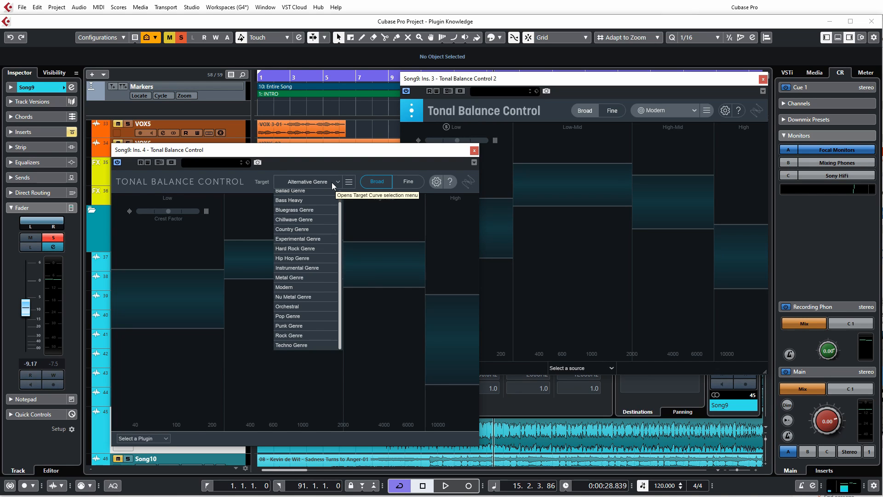
pyautogui.click(286, 278)
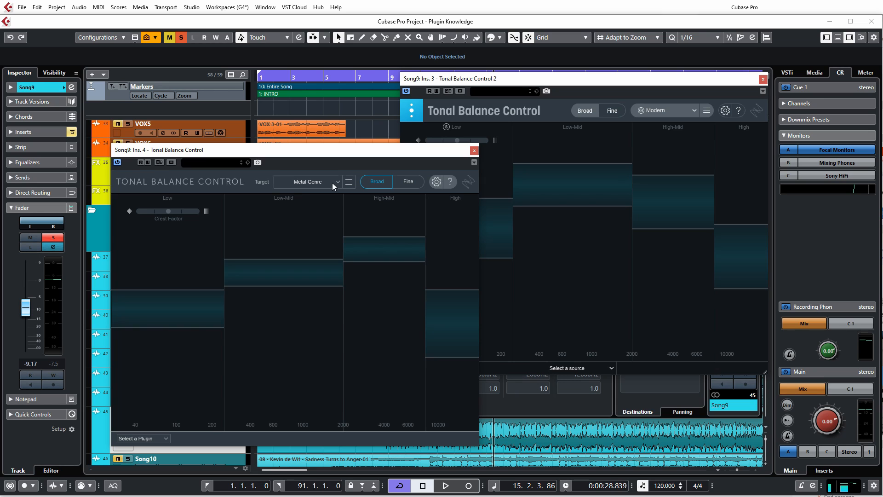
# Compare the custom target options in both Tonal Balance Control versions, browsing for an audio folder in version 2 and cancelling the selection
pyautogui.click(349, 181)
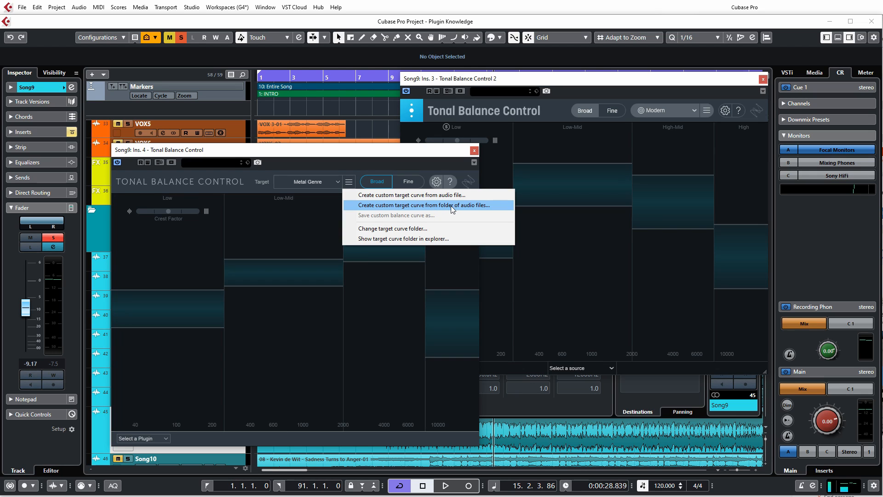
pyautogui.click(434, 159)
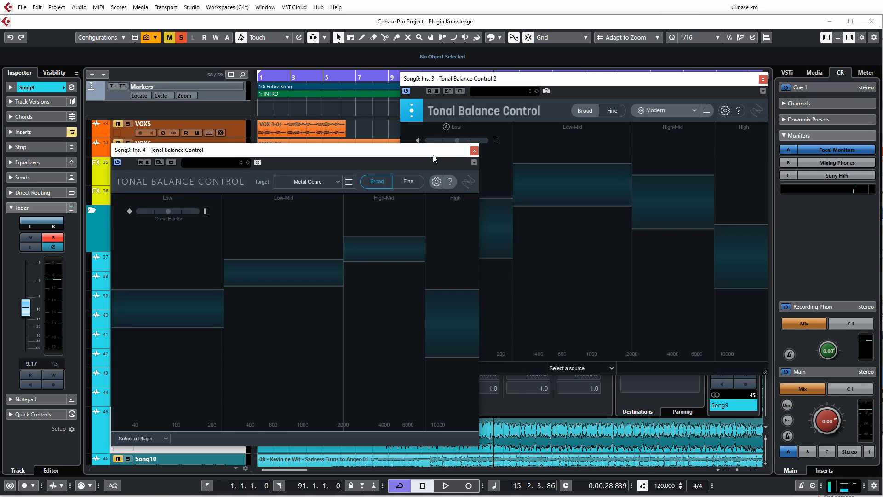
pyautogui.click(706, 111)
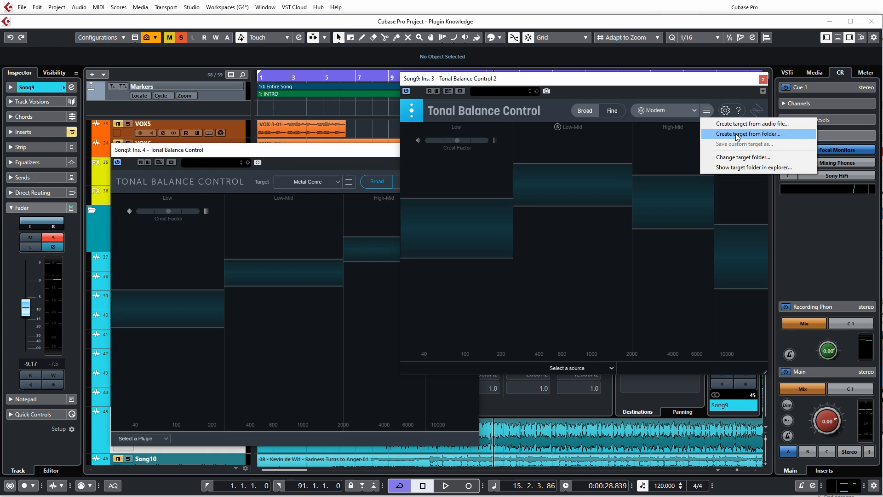
pyautogui.click(745, 134)
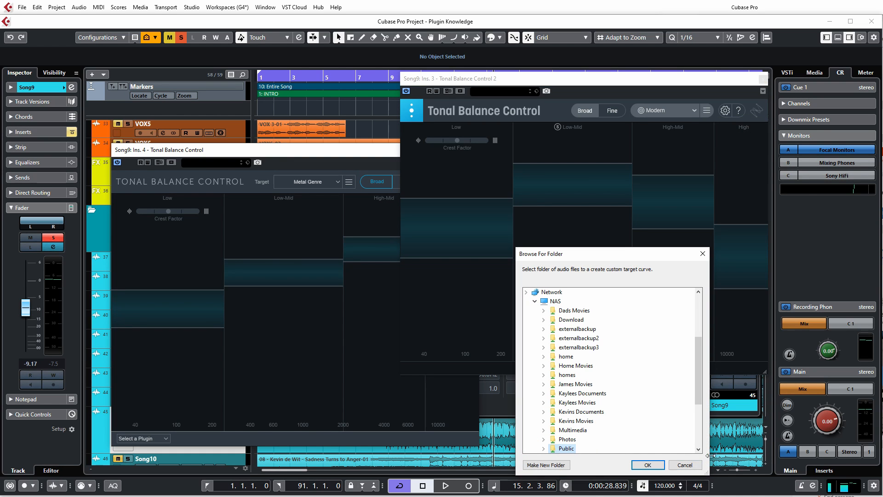
pyautogui.scroll(-4, 699, 444)
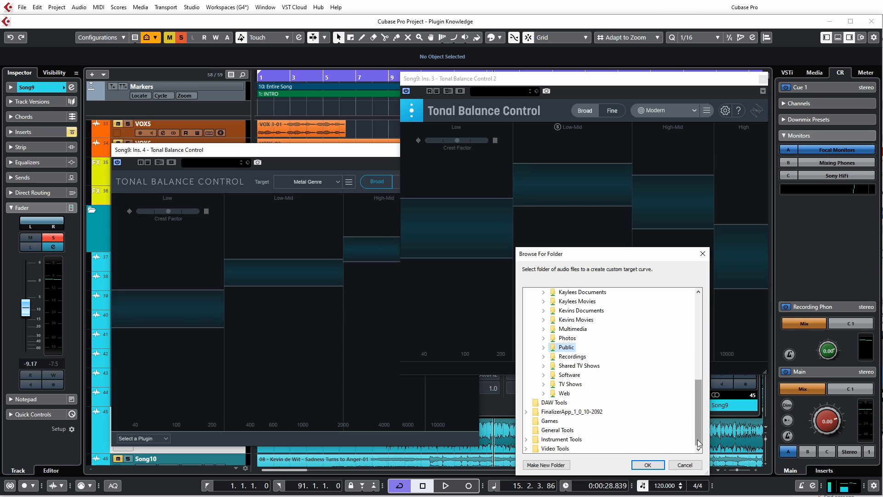
pyautogui.click(684, 464)
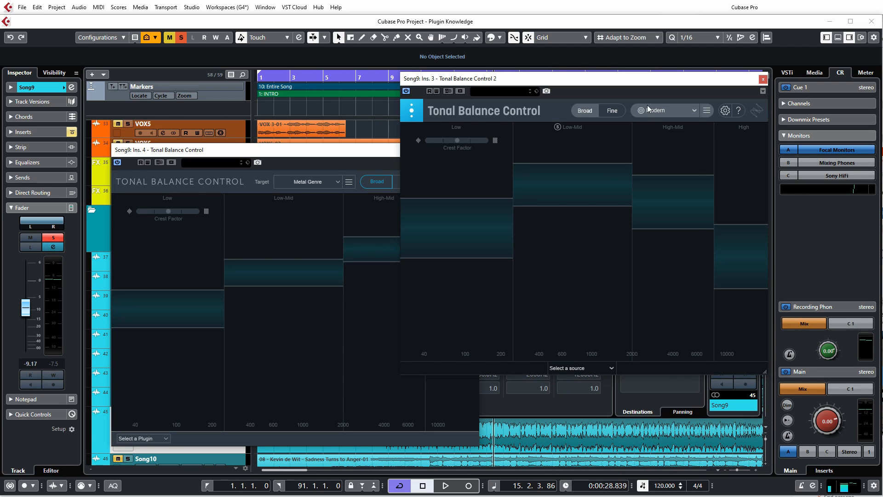
# Compare the Fine and Broad views in both Tonal Balance Control versions, leaving each on Broad
pyautogui.click(335, 162)
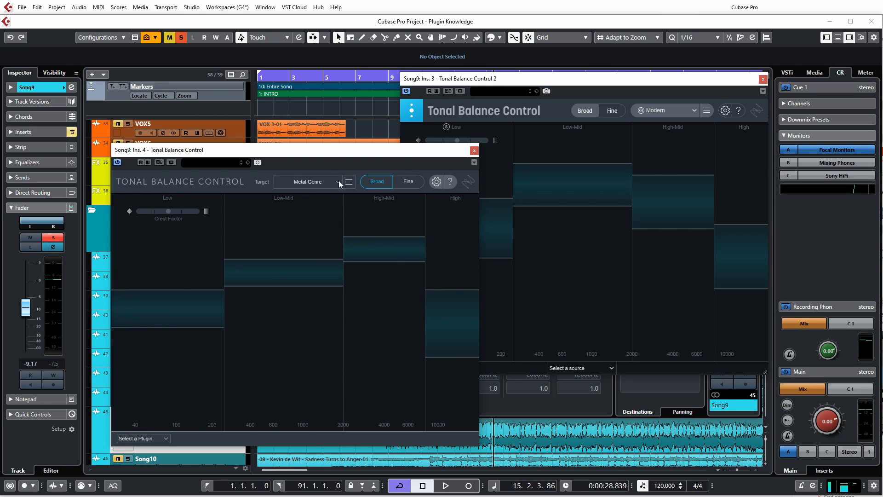
pyautogui.click(400, 184)
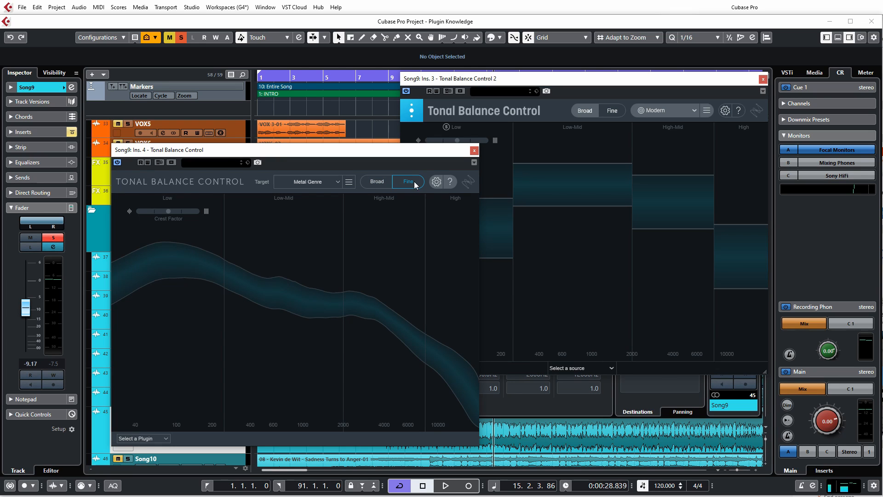
pyautogui.click(376, 182)
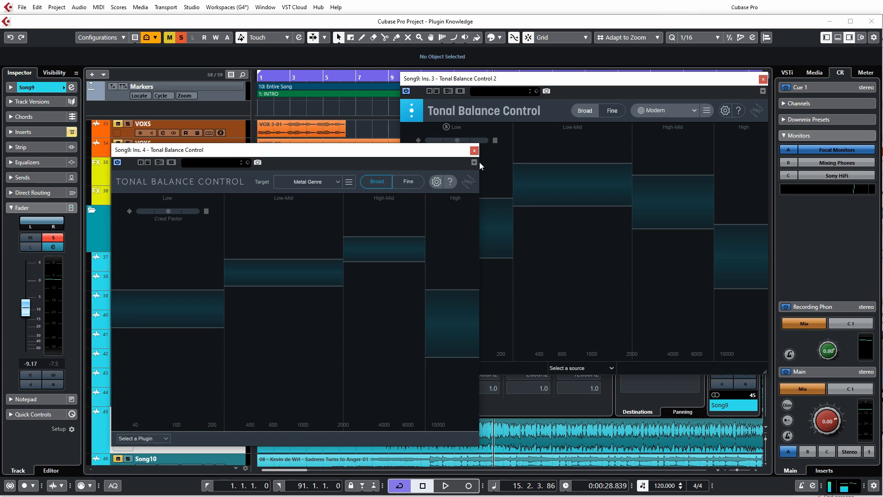
pyautogui.click(611, 111)
pyautogui.click(588, 111)
pyautogui.click(608, 111)
pyautogui.click(587, 110)
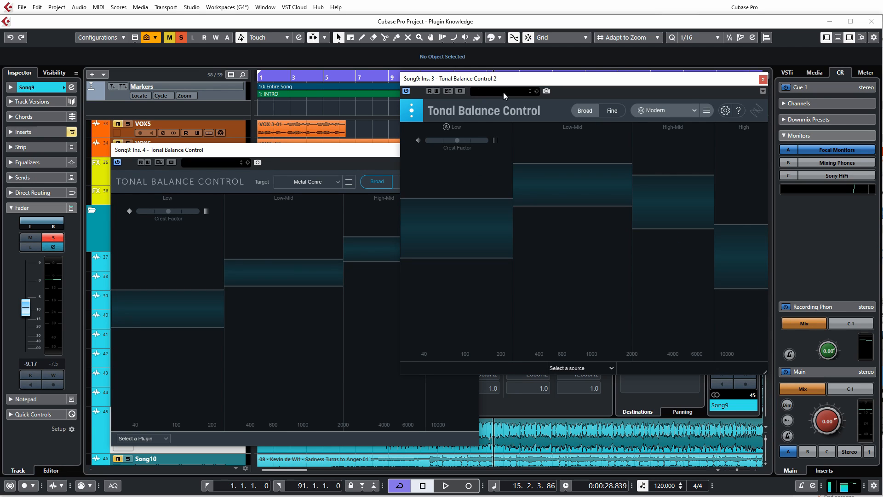
# Start playback and set the target to Modern in both Tonal Balance Control versions
pyautogui.press('space')
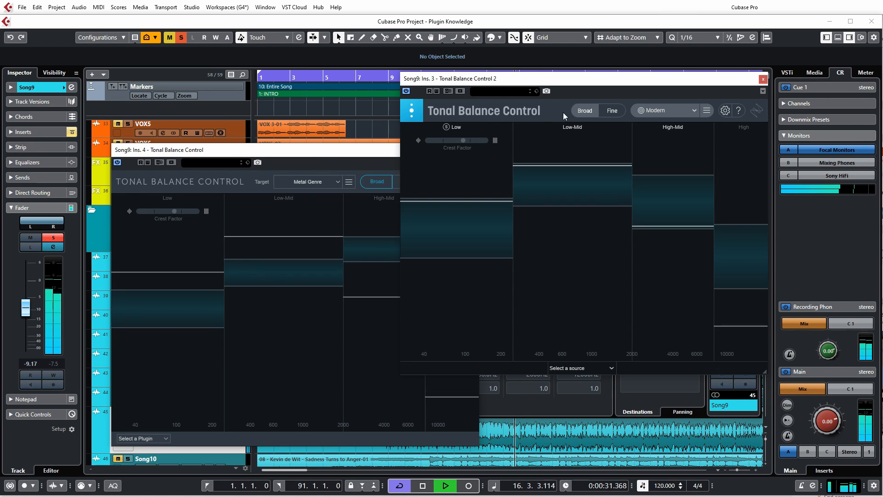
pyautogui.click(671, 108)
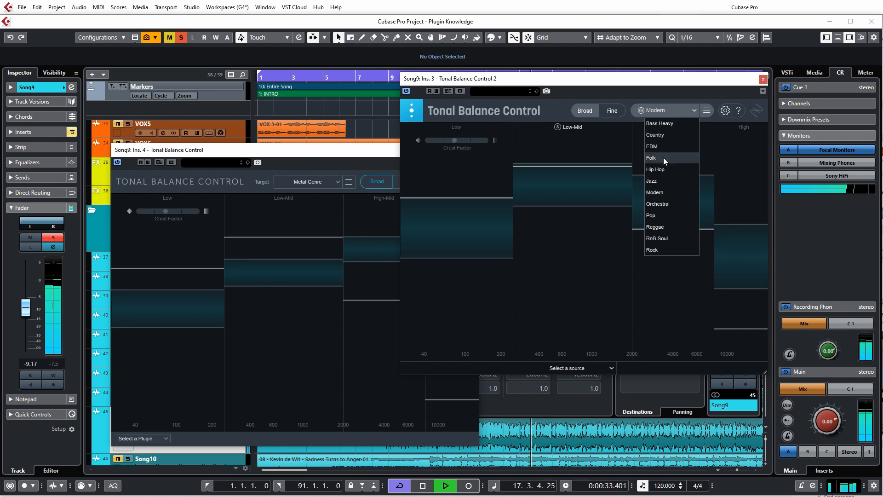
pyautogui.click(661, 191)
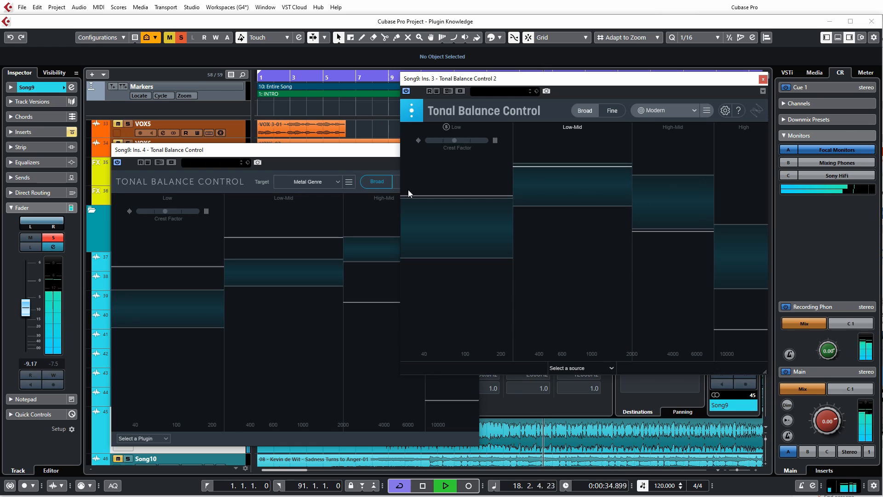
pyautogui.click(315, 181)
pyautogui.click(301, 285)
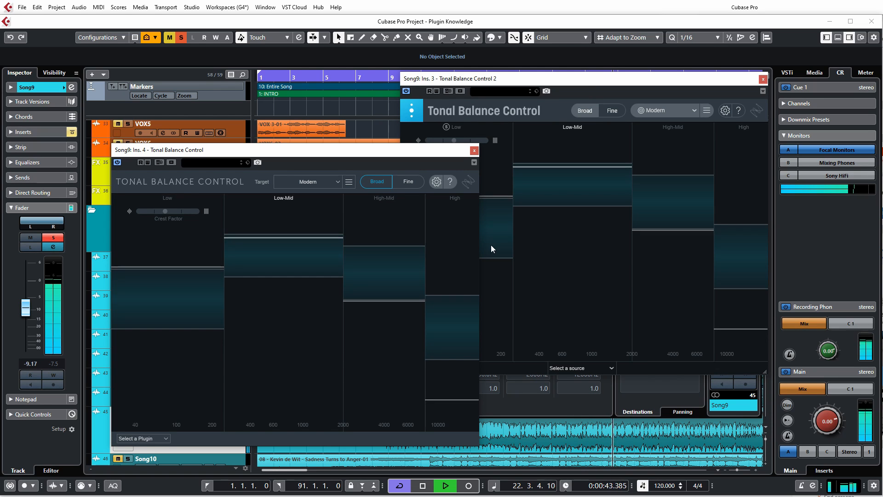
# Compare the Modern target band readings in the two Tonal Balance Control windows during playback, and stop the playback
pyautogui.click(430, 84)
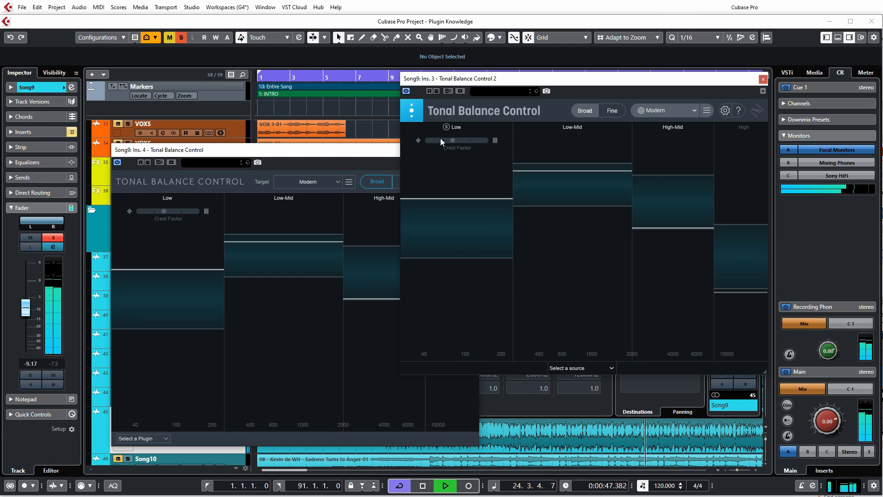
pyautogui.click(342, 160)
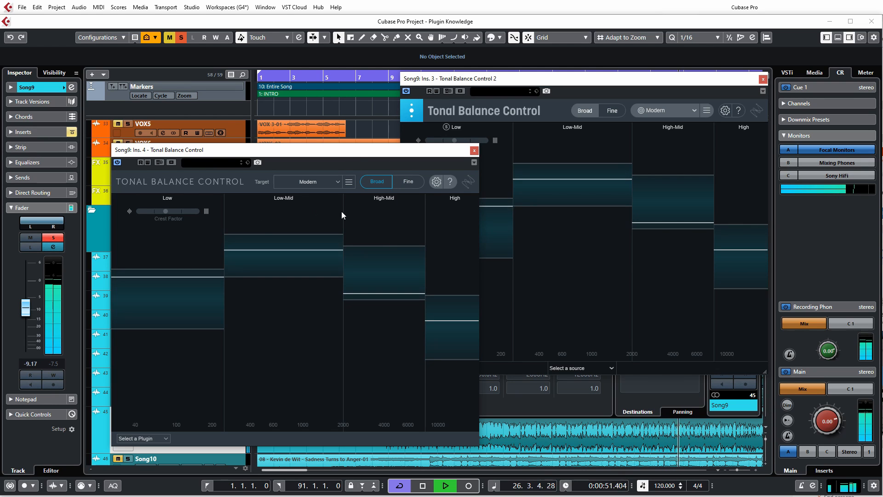
pyautogui.press('space')
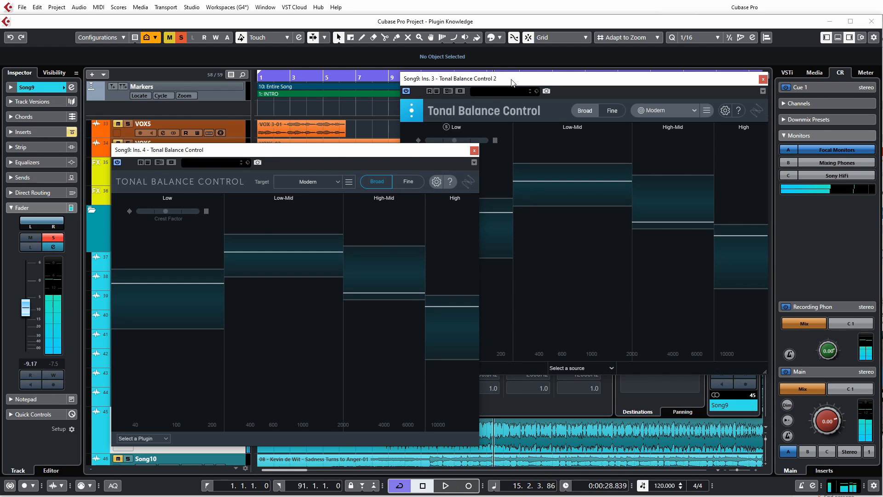
pyautogui.click(512, 82)
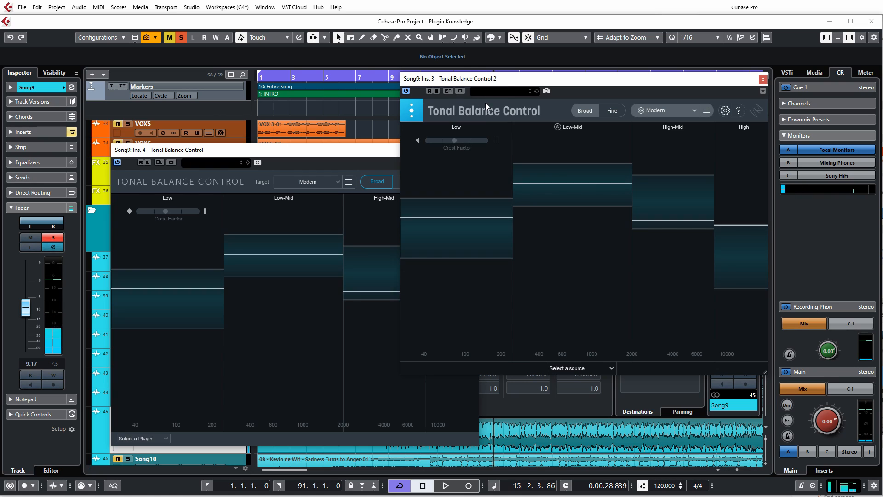
pyautogui.click(308, 156)
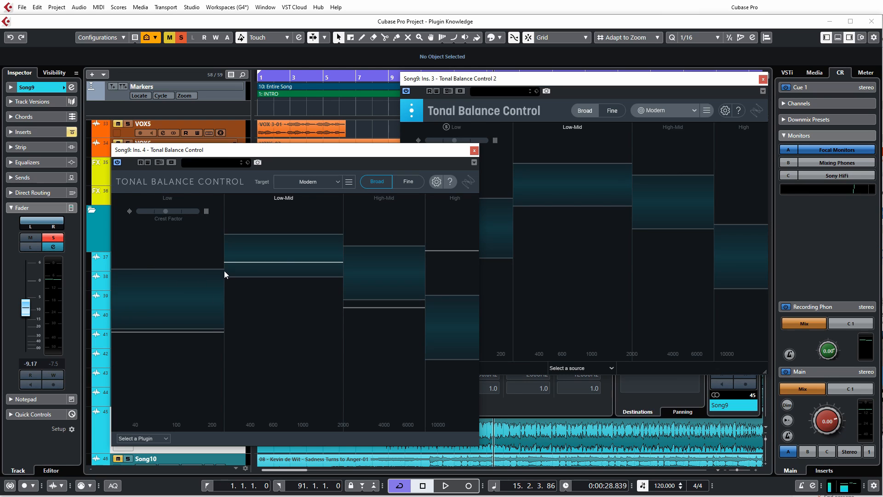
# Audition the Low, Low-Mid, High-Mid and High bands in Tonal Balance Control 2 by momentarily soloing each one during playback
pyautogui.click(458, 83)
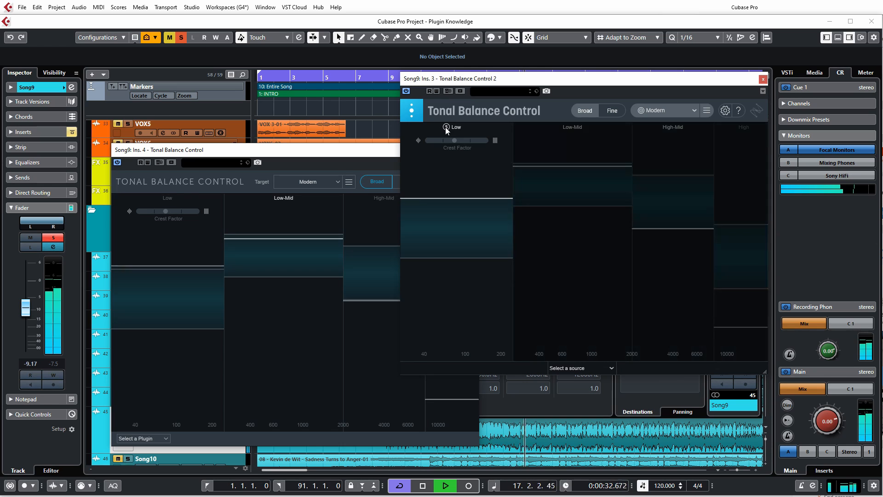
pyautogui.moveTo(446, 127)
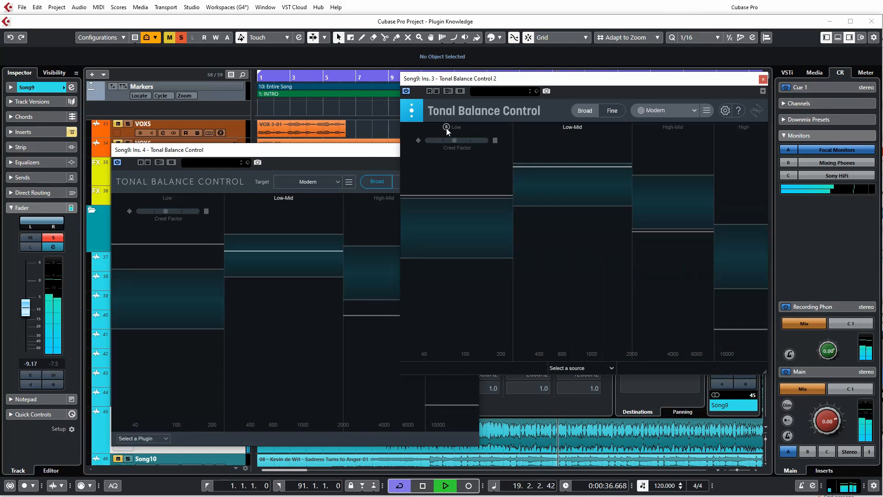
pyautogui.press('space')
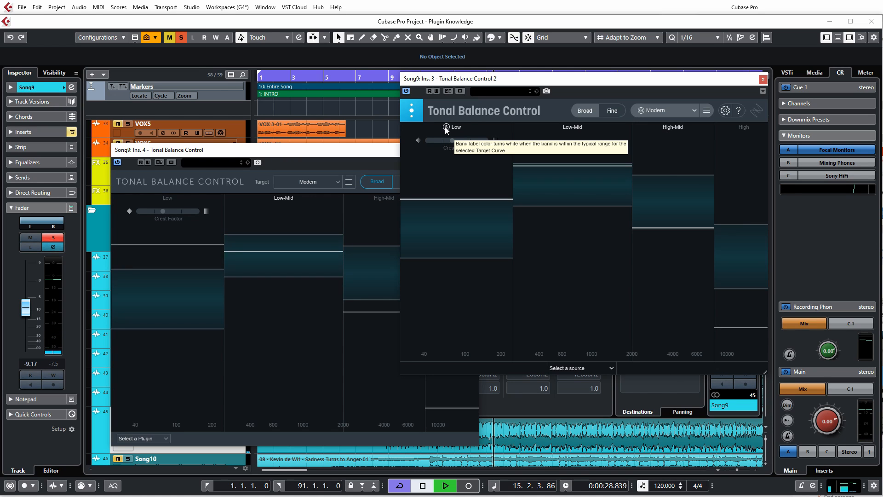
pyautogui.press('space')
pyautogui.click(557, 127)
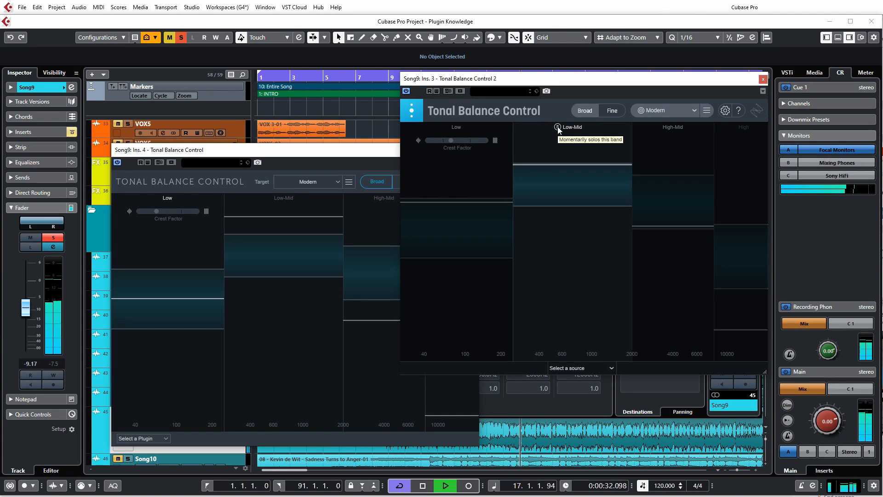
pyautogui.click(656, 127)
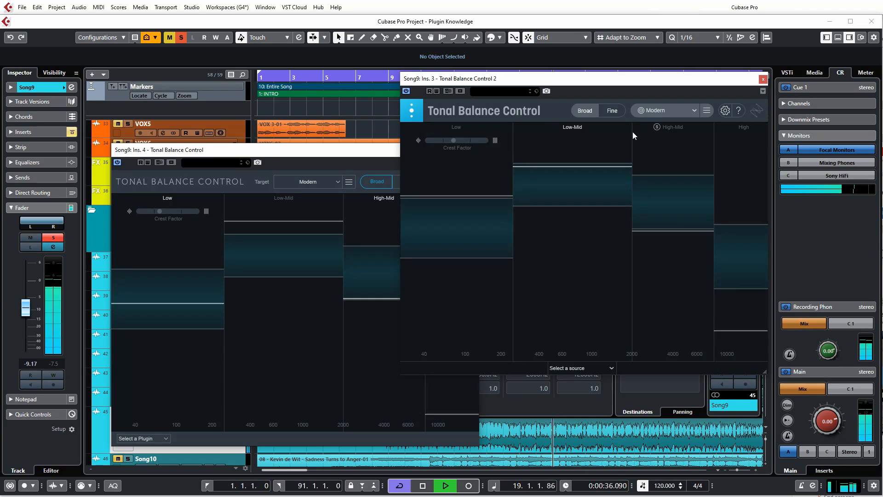
pyautogui.click(732, 127)
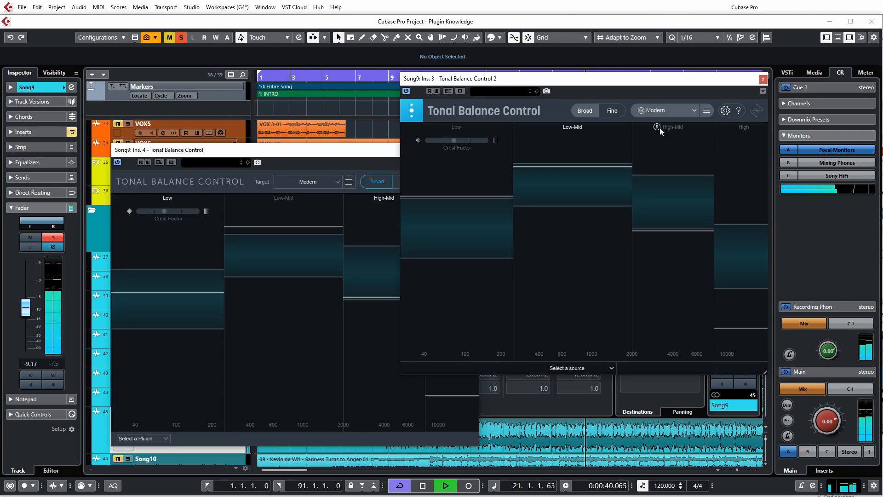
pyautogui.click(658, 127)
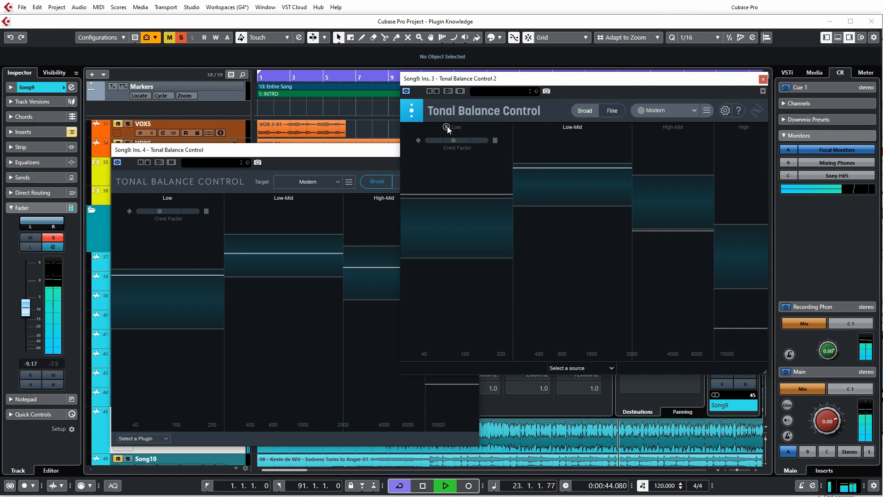
# Audition the Low band in Tonal Balance Control 2's Broad and Fine views during playback, leaving playback stopped and the view on Broad
pyautogui.click(446, 126)
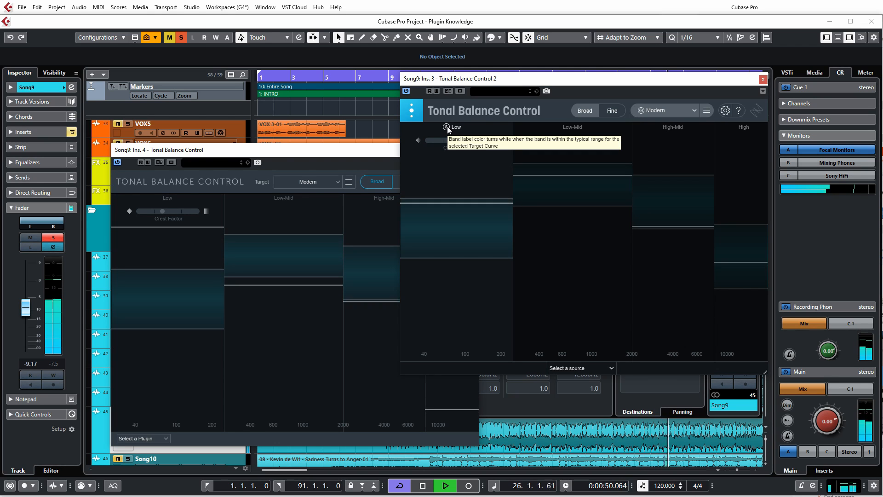
pyautogui.press('space')
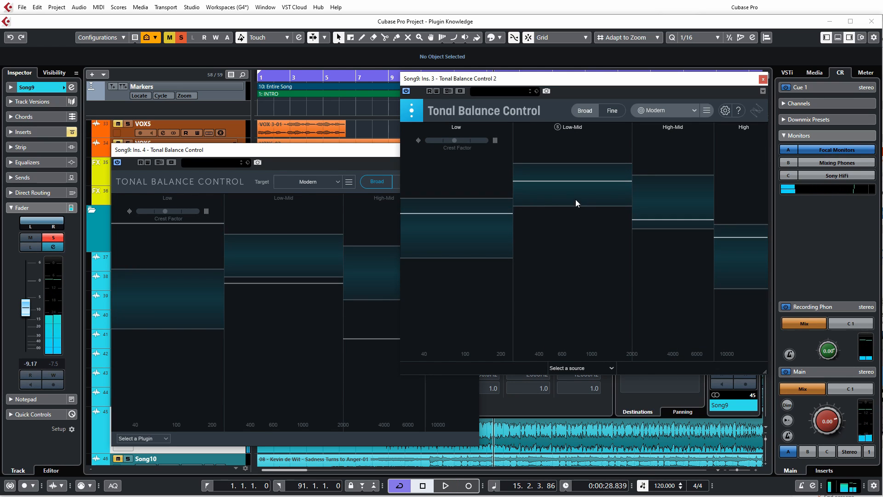
pyautogui.click(613, 112)
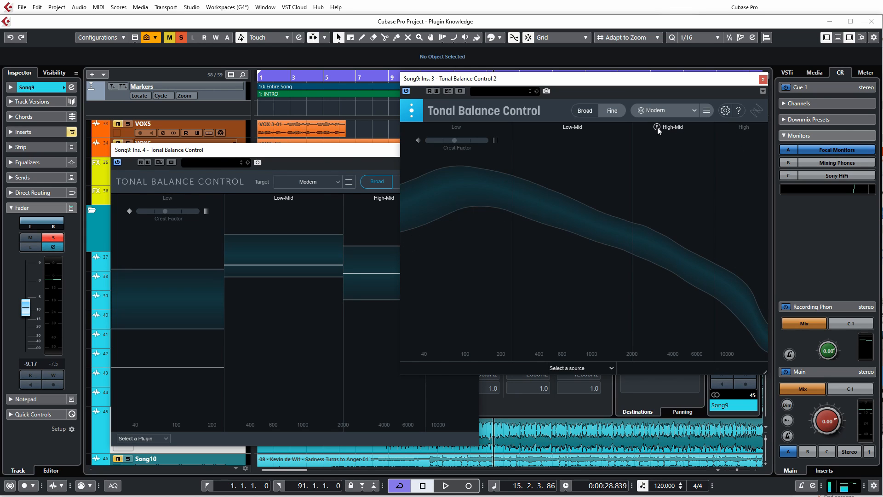
pyautogui.moveTo(657, 126)
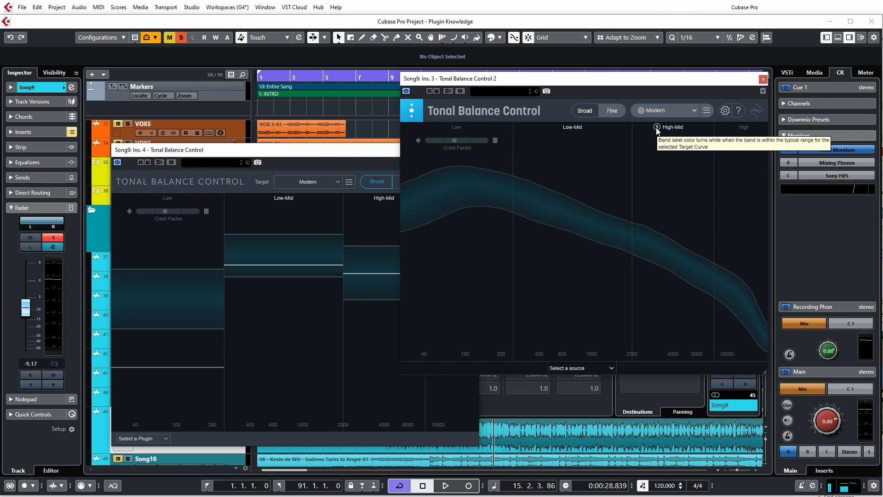
pyautogui.press('space')
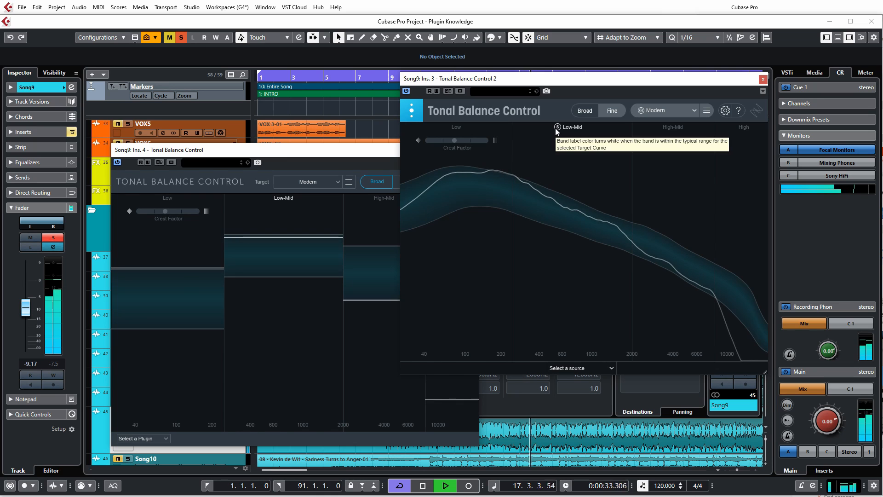
pyautogui.click(447, 128)
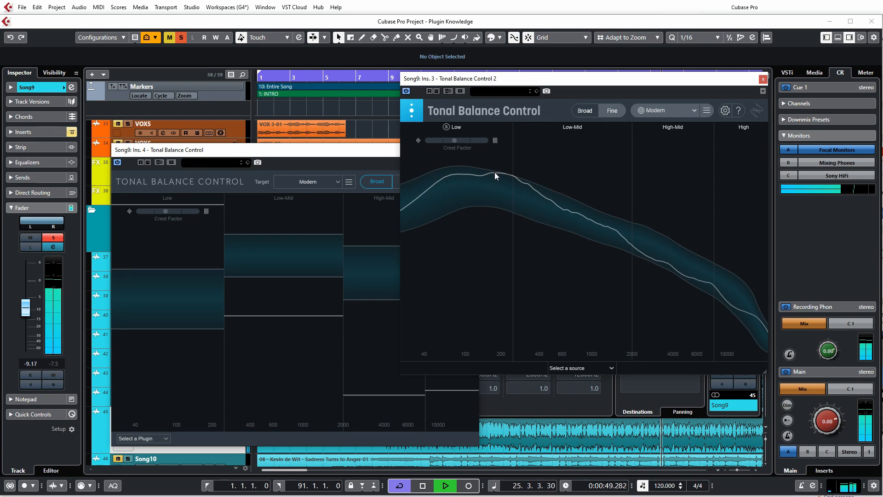
pyautogui.press('space')
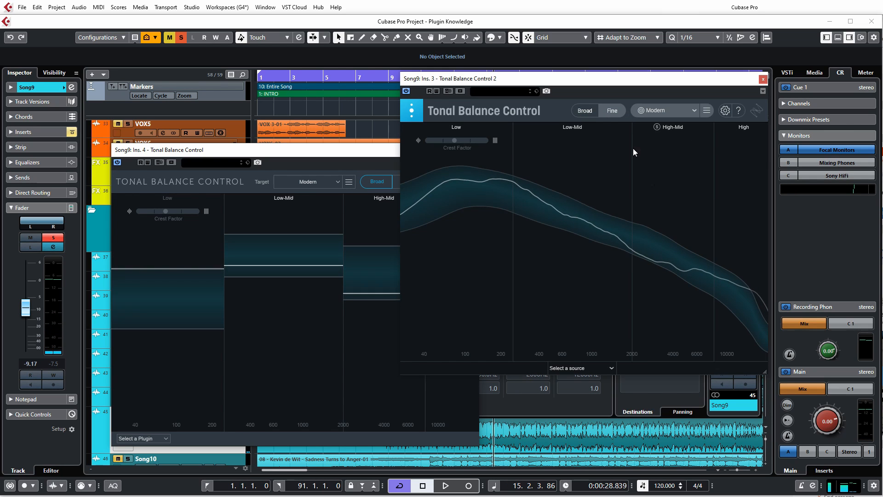
pyautogui.click(589, 115)
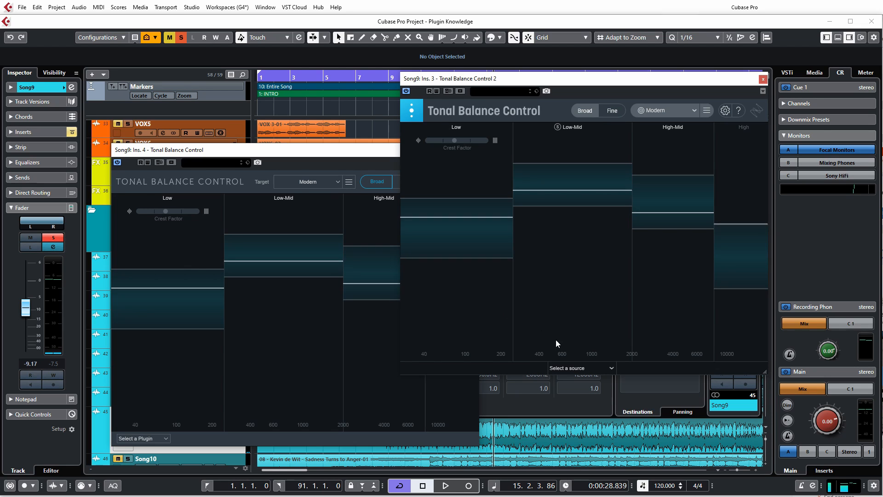
# Set Tonal Balance Control 2's source to Ozone 2 Equalizer 1 and raise EQ band 2 to about 247 Hz, 3.3 dB during playback
pyautogui.click(600, 370)
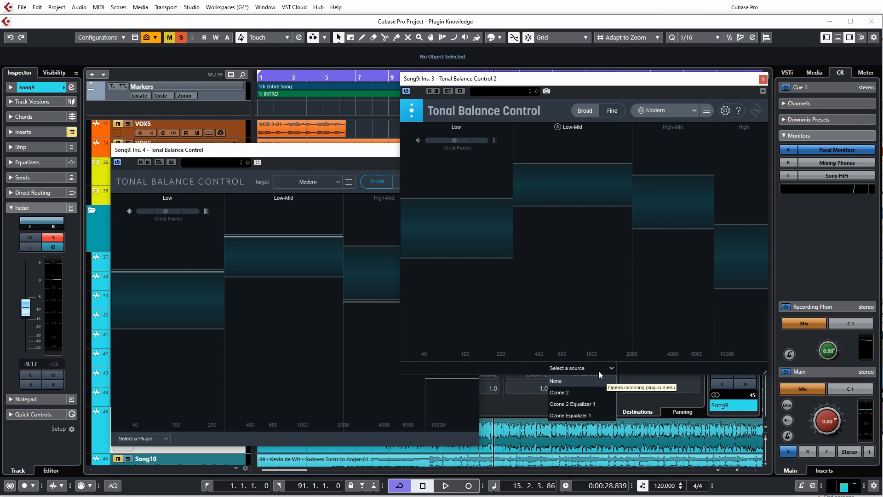
pyautogui.click(573, 404)
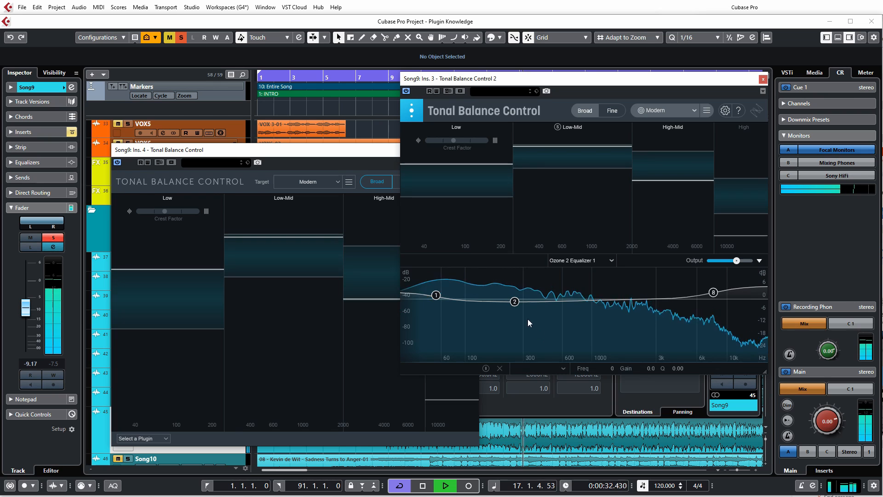
pyautogui.moveTo(515, 301)
pyautogui.mouseDown()
pyautogui.moveTo(516, 288)
pyautogui.moveTo(512, 308)
pyautogui.moveTo(533, 307)
pyautogui.moveTo(511, 292)
pyautogui.mouseUp()
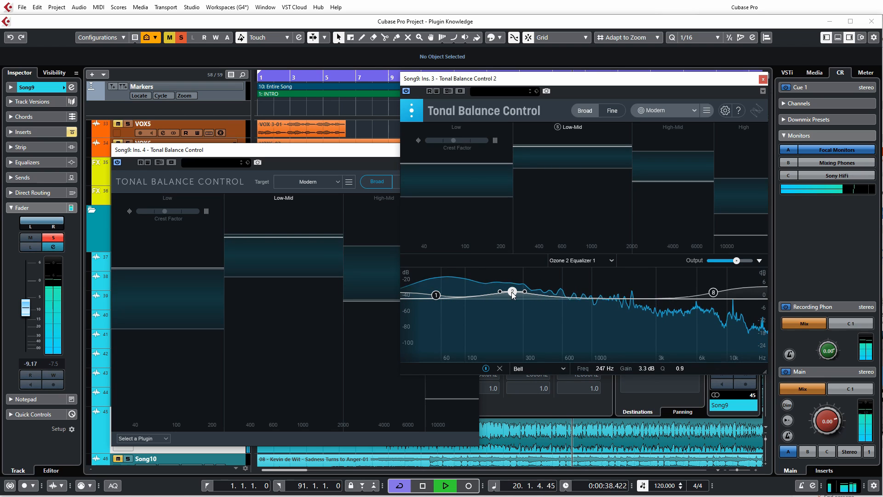
pyautogui.press('space')
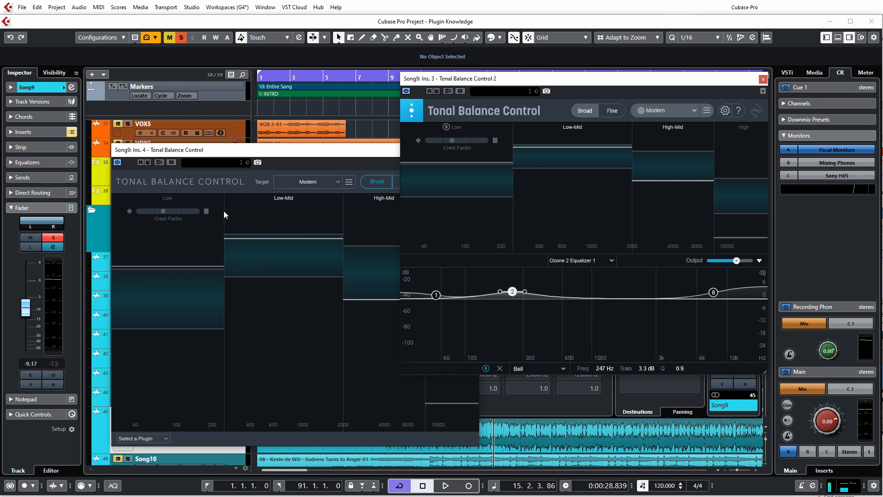
# Close the older Tonal Balance Control and move the Song9 Ozone 9 window away from the channel settings
pyautogui.click(226, 151)
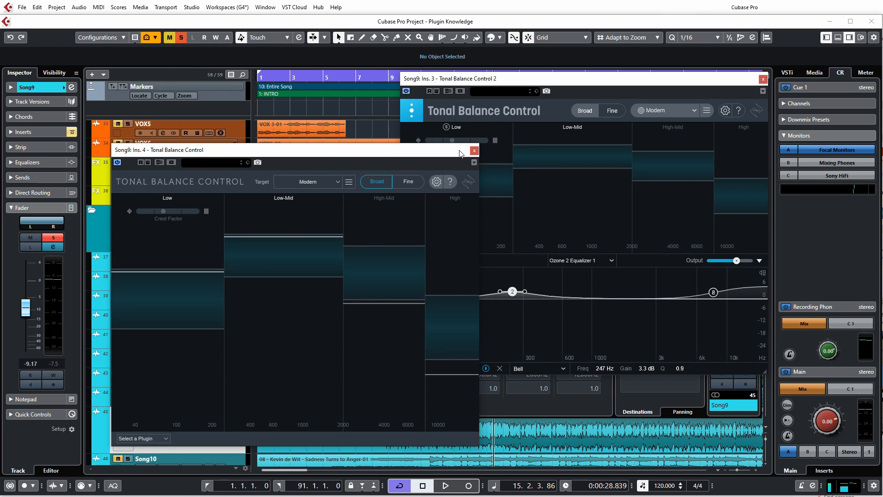
pyautogui.click(471, 150)
pyautogui.click(267, 287)
pyautogui.moveTo(173, 95); pyautogui.dragTo(149, 70)
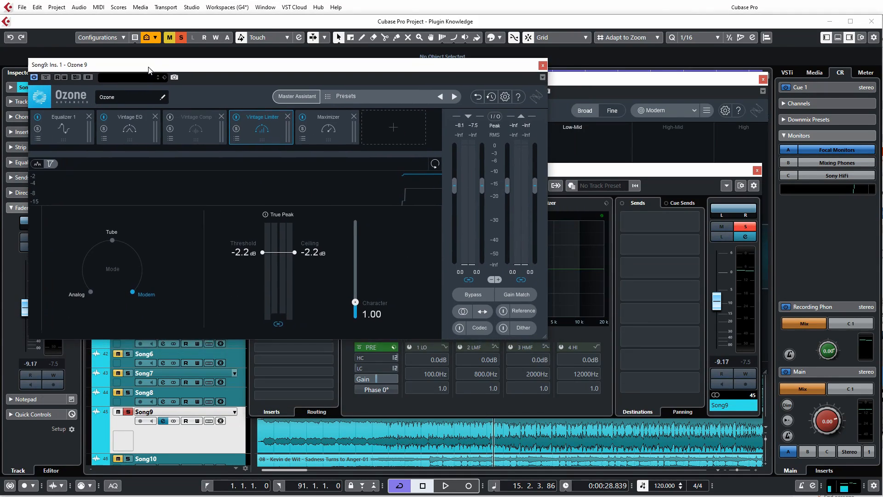
# Bring Tonal Balance Control 2 to the front and set its source to Ozone Equalizer 1
pyautogui.click(577, 174)
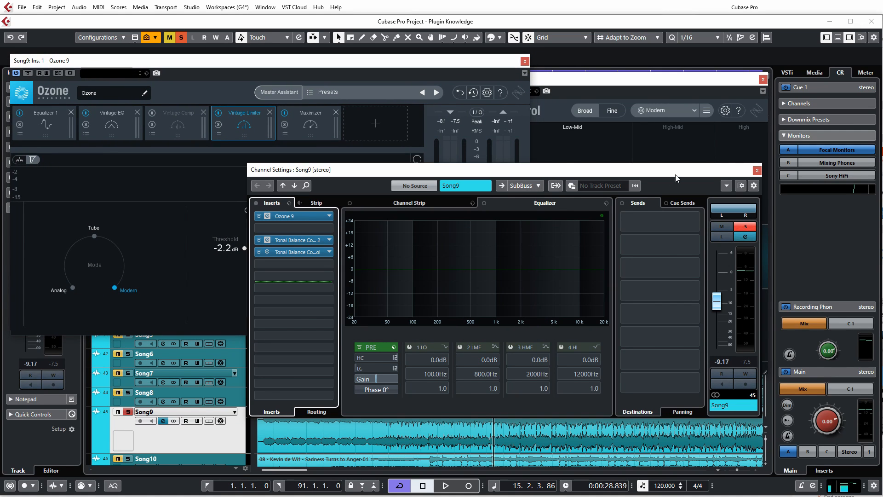
pyautogui.click(640, 83)
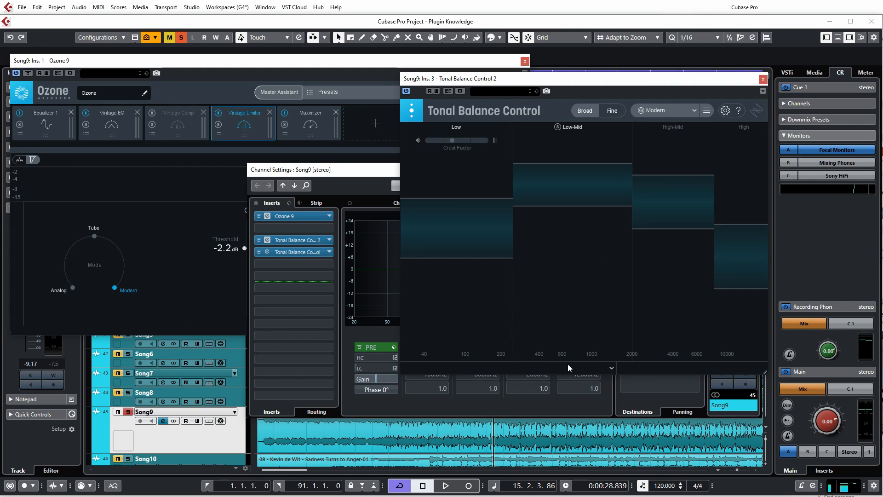
pyautogui.click(605, 368)
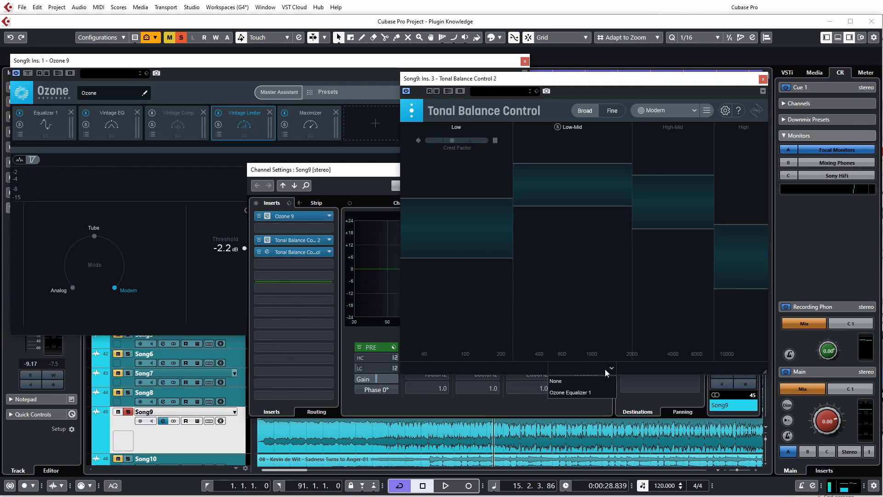
pyautogui.click(572, 393)
# Display the Equalizer 1 module in Ozone 9 alongside Tonal Balance Control 2
pyautogui.click(219, 68)
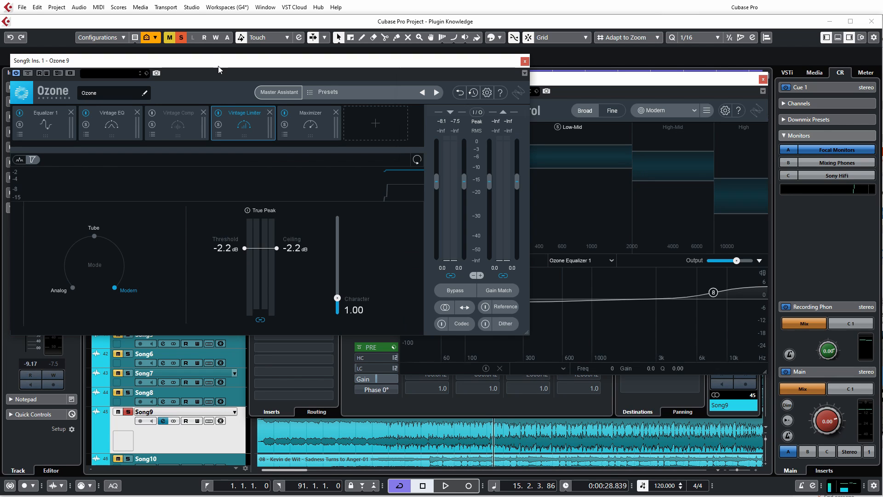
pyautogui.click(36, 126)
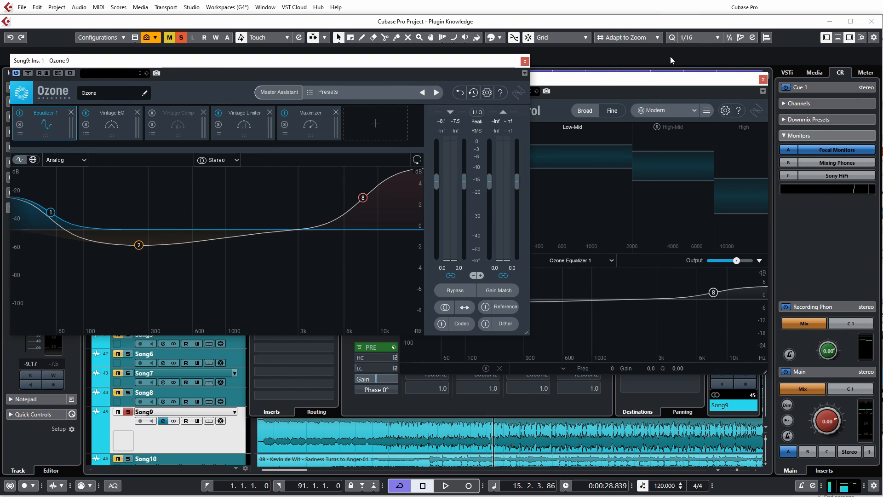
pyautogui.click(636, 80)
# In Tonal Balance Control 2's equalizer, set band 8 to about 6846 Hz, 1.9 dB and band 2 to about 205 Hz, -6.1 dB, Q 1.5 during playback
pyautogui.moveTo(713, 292)
pyautogui.mouseDown()
pyautogui.moveTo(717, 308)
pyautogui.moveTo(716, 293)
pyautogui.moveTo(704, 295)
pyautogui.mouseUp()
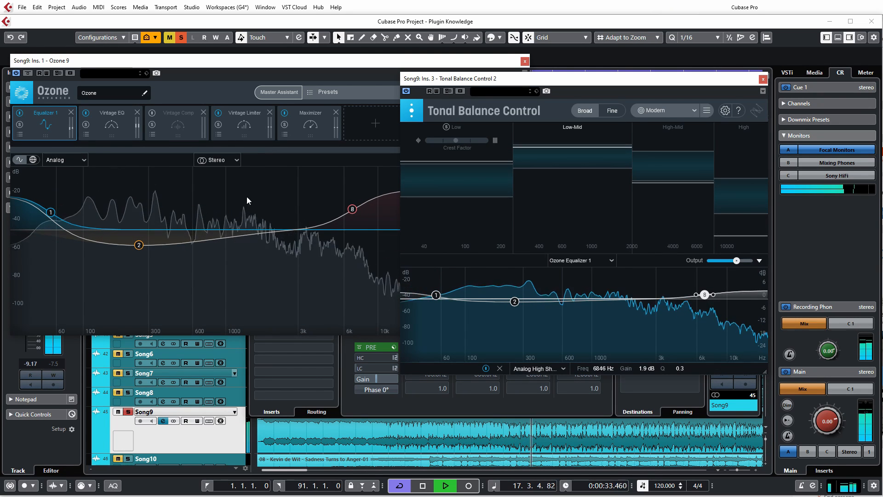
pyautogui.moveTo(515, 301); pyautogui.dragTo(504, 325)
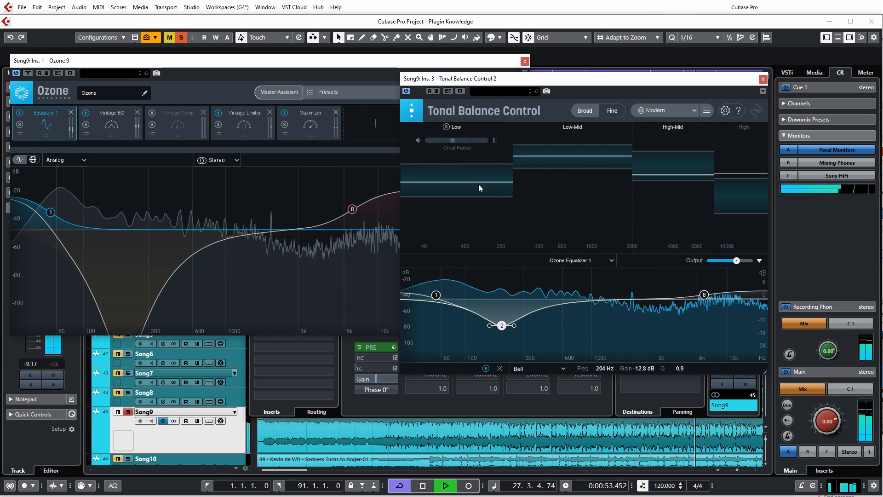
pyautogui.moveTo(502, 325)
pyautogui.mouseDown()
pyautogui.moveTo(502, 312)
pyautogui.moveTo(492, 312)
pyautogui.moveTo(502, 314)
pyautogui.mouseUp()
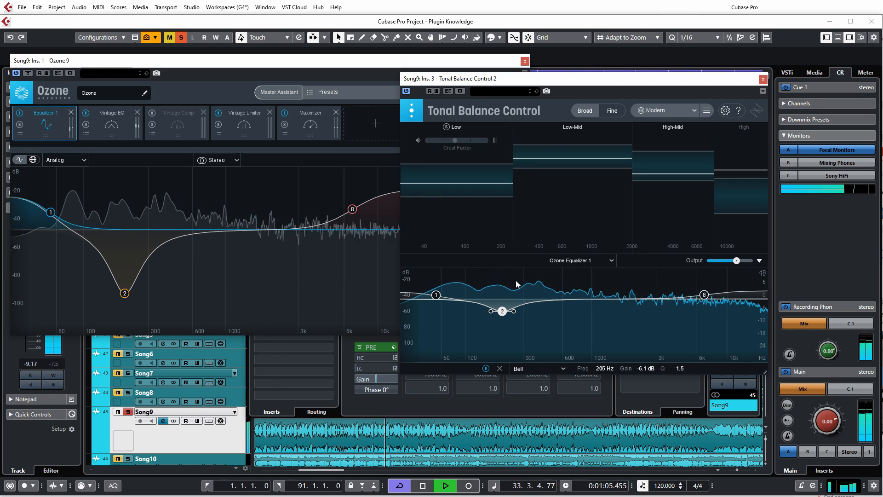
pyautogui.press('space')
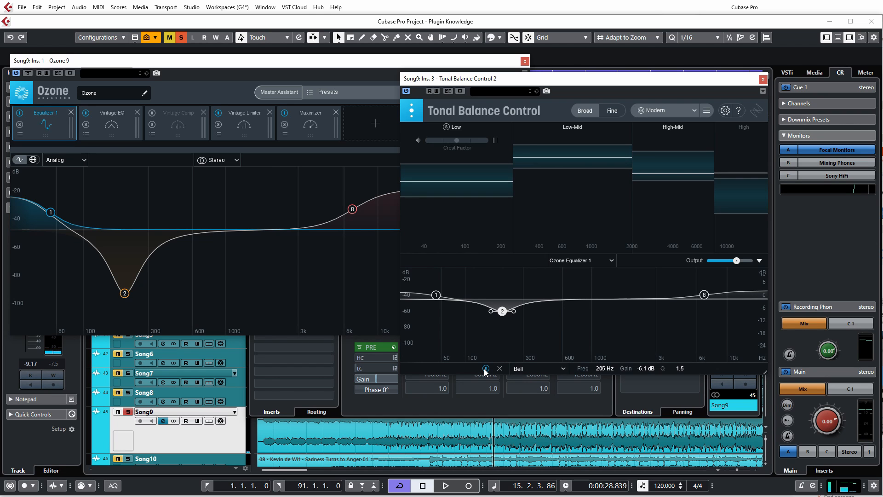
# Compare the sound with EQ band 2 bypassed and re-enabled in Tonal Balance Control 2 during playback
pyautogui.press('space')
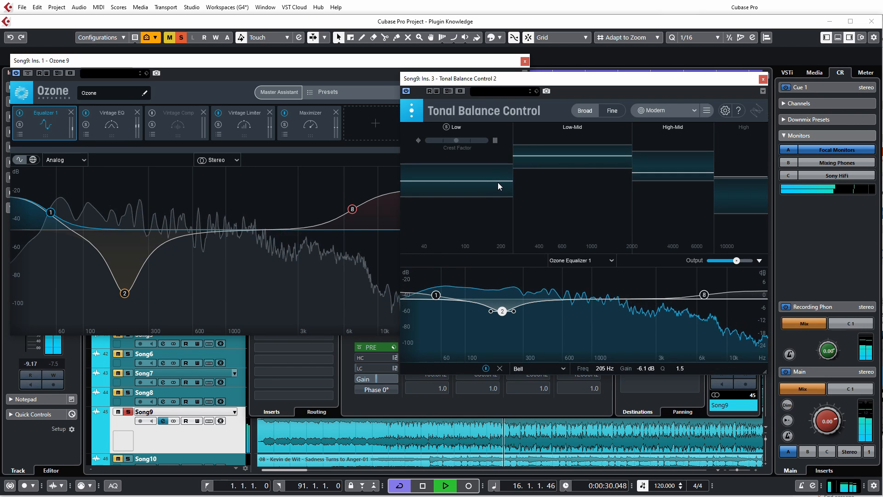
pyautogui.click(486, 368)
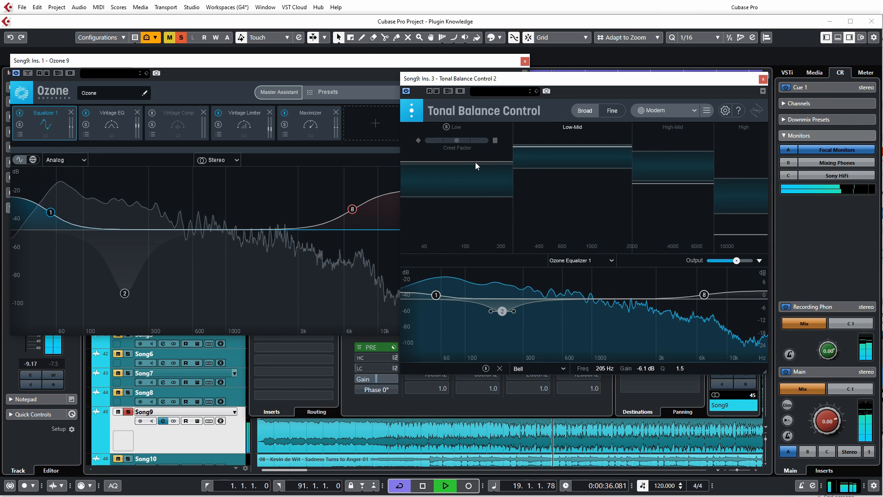
pyautogui.click(486, 368)
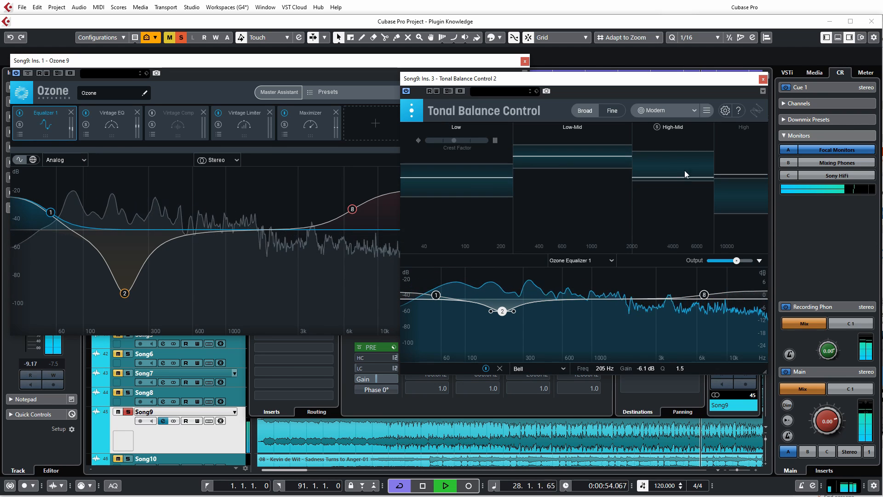
# Add bell band 3 in Tonal Balance Control 2's equalizer at about 4296 Hz with 3.9 dB gain, and stop playback
pyautogui.doubleClick(663, 299)
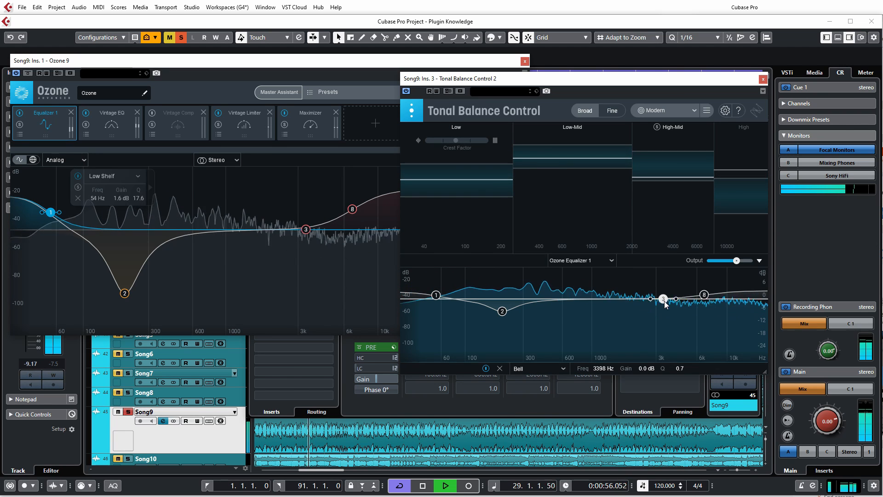
pyautogui.moveTo(663, 299)
pyautogui.mouseDown()
pyautogui.moveTo(664, 288)
pyautogui.moveTo(677, 291)
pyautogui.mouseUp()
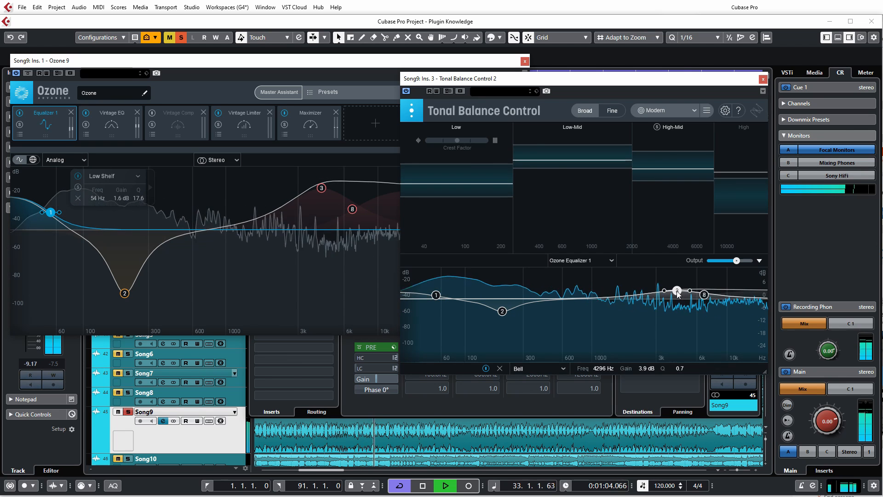
pyautogui.press('space')
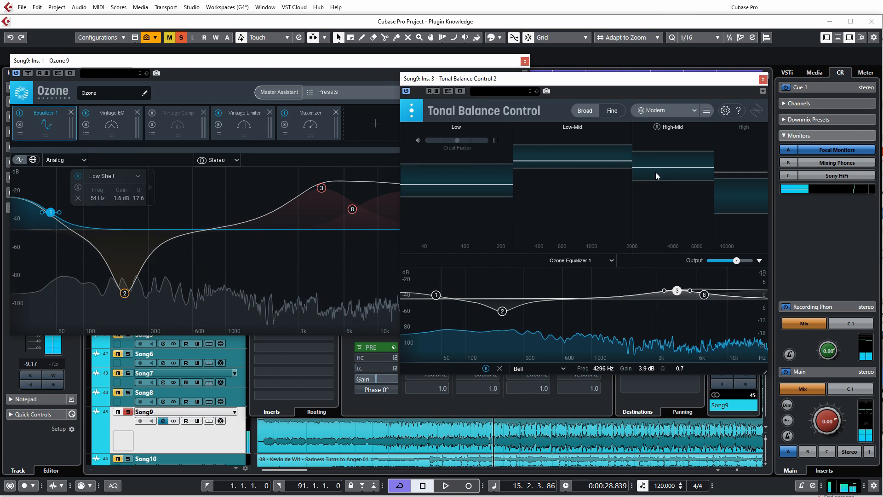
# Try the EDM, Bass Heavy and Rock targets in Tonal Balance Control 2, and finish on Hip Hop
pyautogui.click(695, 110)
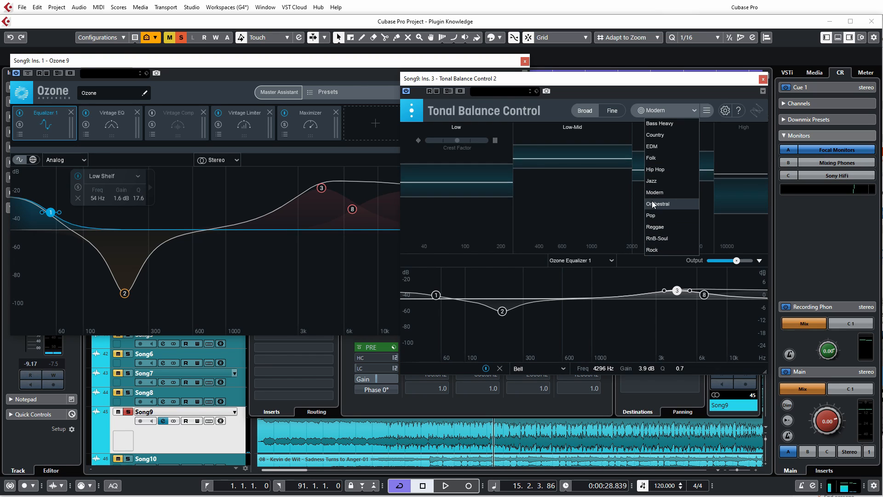
pyautogui.click(658, 146)
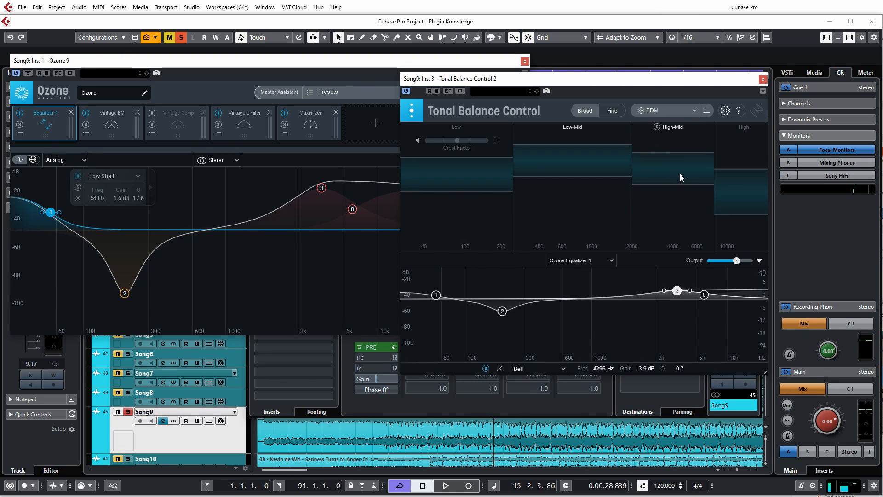
pyautogui.click(676, 112)
pyautogui.click(669, 125)
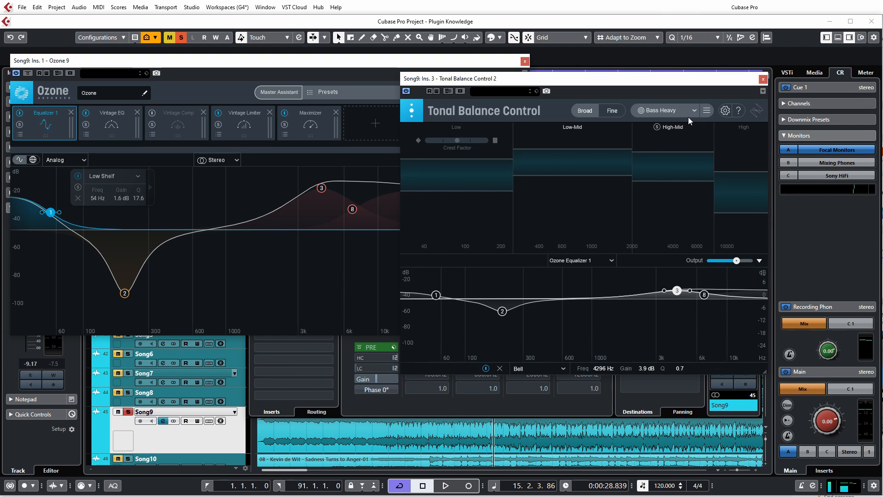
pyautogui.click(685, 112)
pyautogui.click(654, 249)
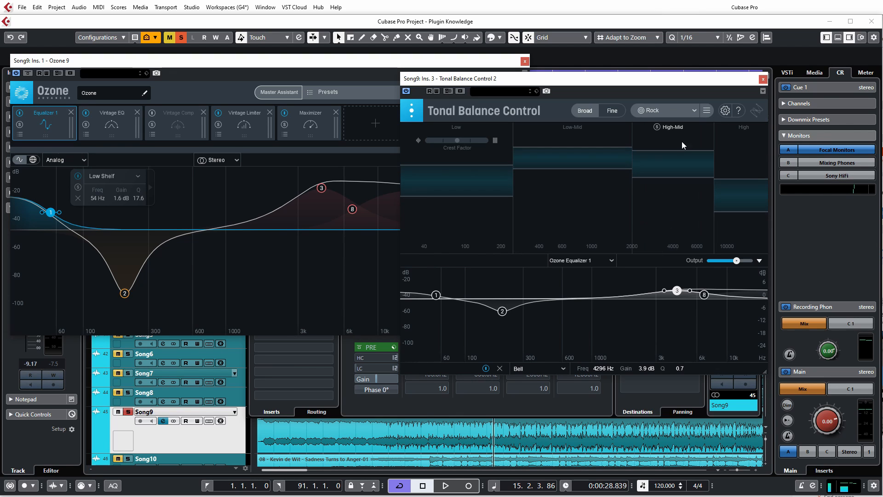
pyautogui.click(674, 109)
pyautogui.click(650, 169)
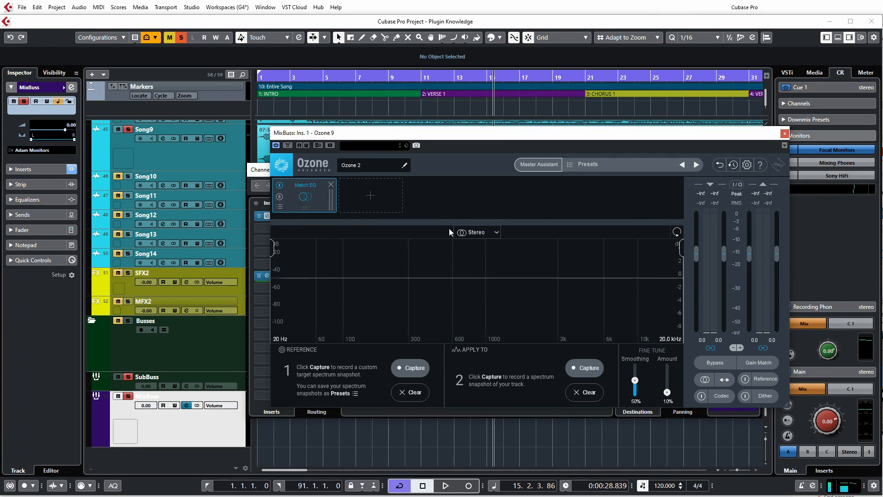
# Examine the Matching controls in the MixBuss Ozone 8 Equalizer, and return to its Analog mode
pyautogui.moveTo(335, 135); pyautogui.dragTo(344, 135)
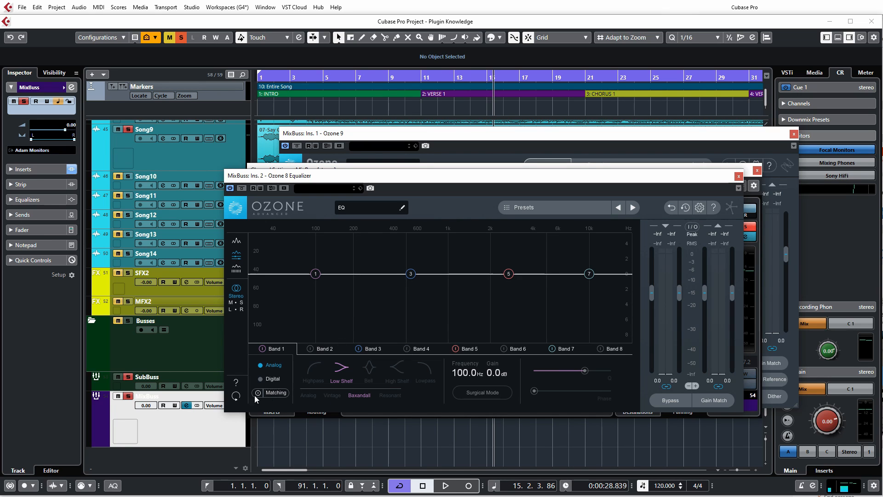
pyautogui.click(274, 394)
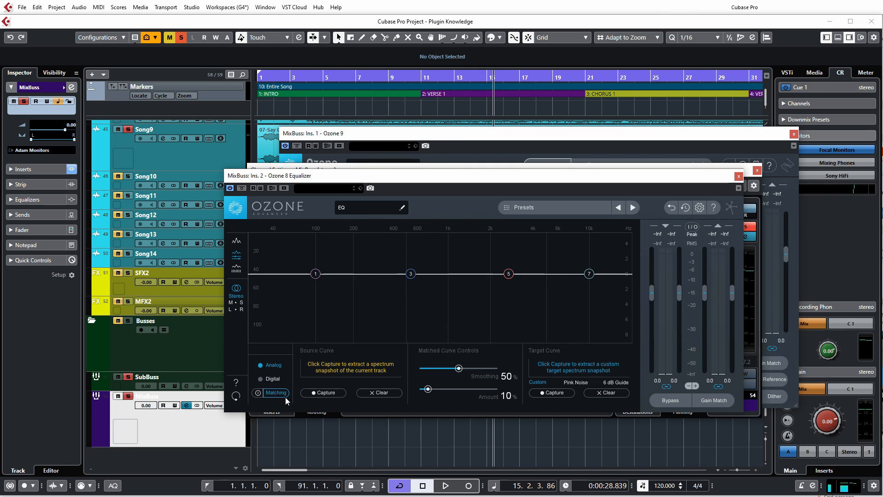
pyautogui.click(279, 366)
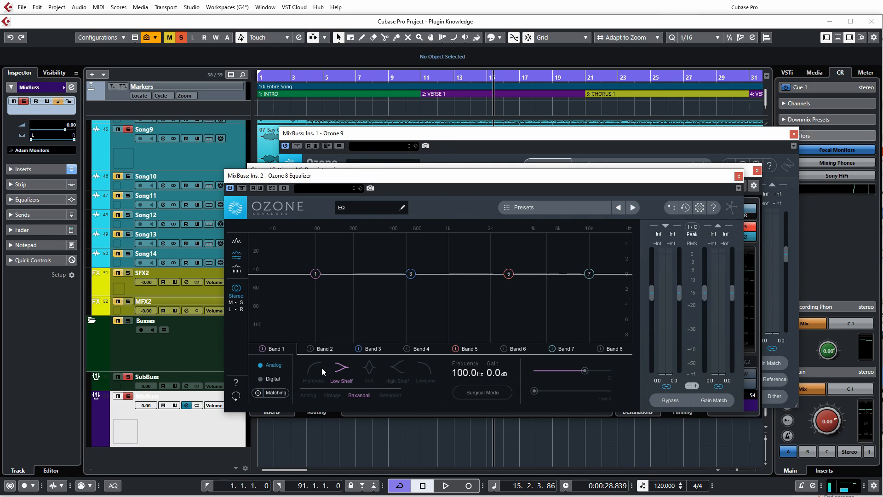
# Close the Ozone 8 Equalizer, disable its insert on MixBuss, and reopen Ozone 9 from the first insert slot
pyautogui.click(738, 177)
pyautogui.click(262, 229)
pyautogui.click(261, 227)
pyautogui.click(286, 215)
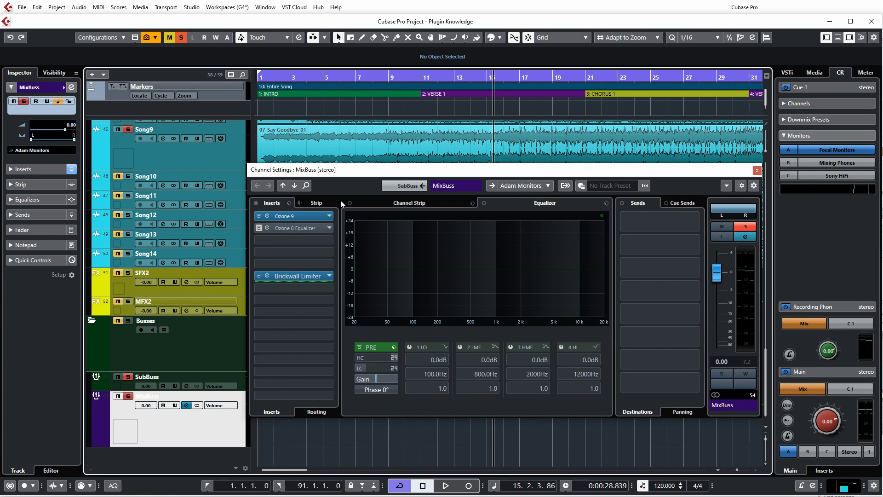
pyautogui.click(304, 216)
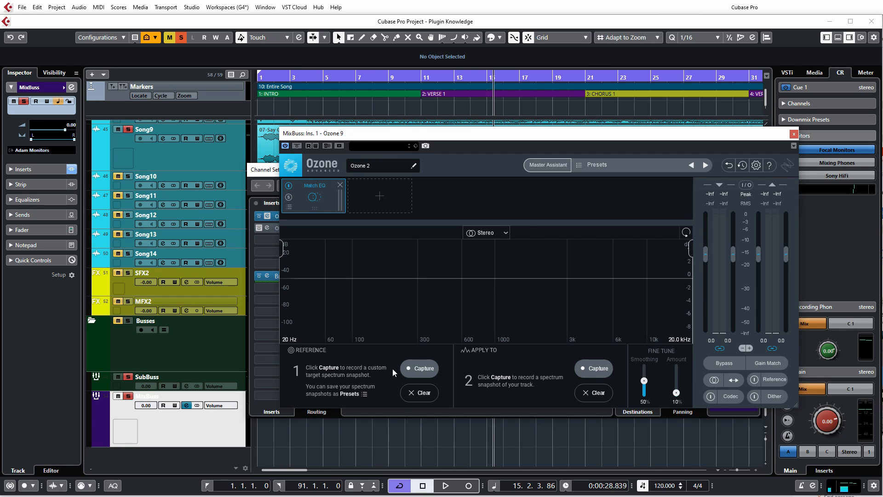
# Examine the Stereo, Mid/Side and Left/Right channel options of Ozone 9's Match EQ, keeping Stereo
pyautogui.click(495, 233)
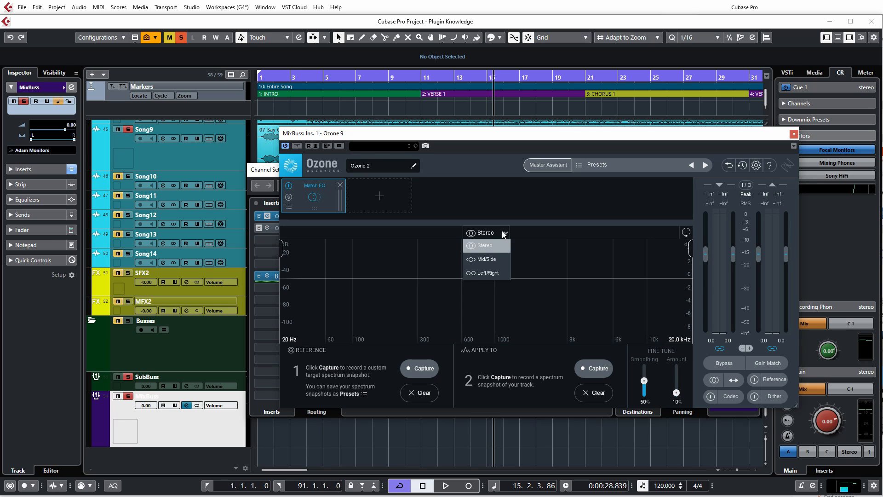
pyautogui.click(525, 234)
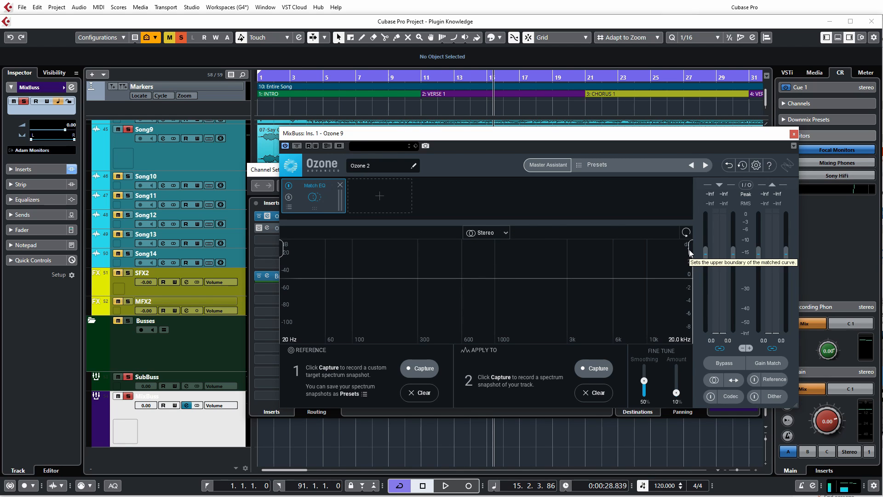
pyautogui.moveTo(485, 132); pyautogui.dragTo(482, 132)
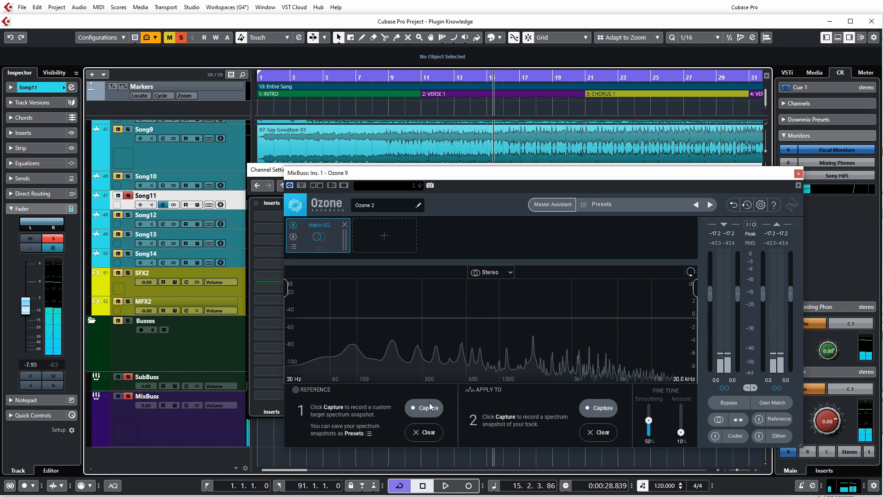
# Capture Match EQ's reference spectrum from soloed Song11 during playback, with its fader set to -8.78
pyautogui.click(426, 408)
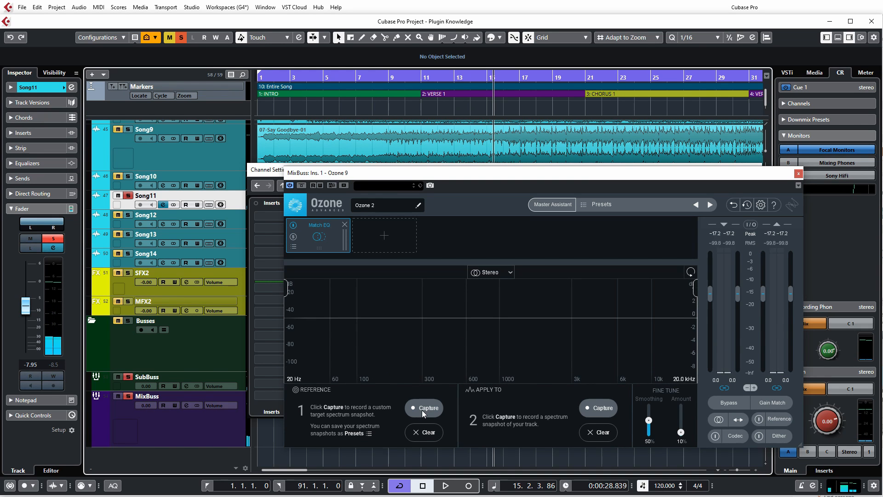
pyautogui.press('space')
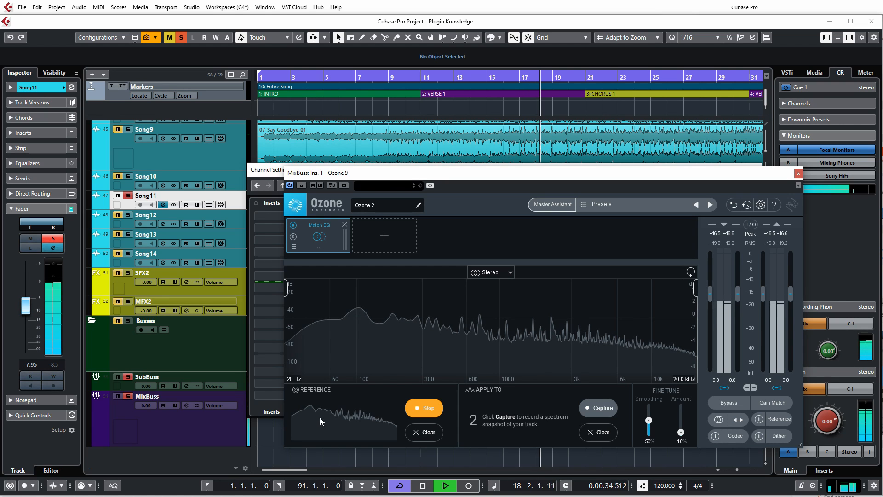
pyautogui.moveTo(29, 312); pyautogui.dragTo(27, 314)
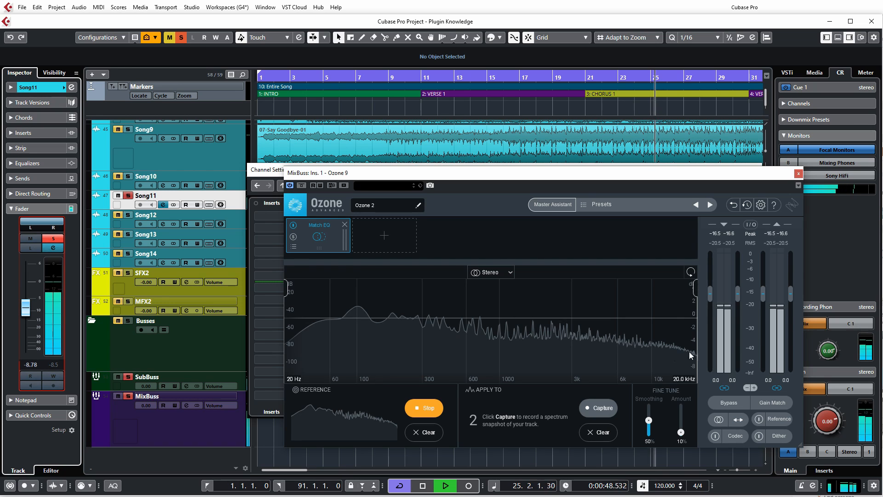
pyautogui.click(423, 408)
pyautogui.press('space')
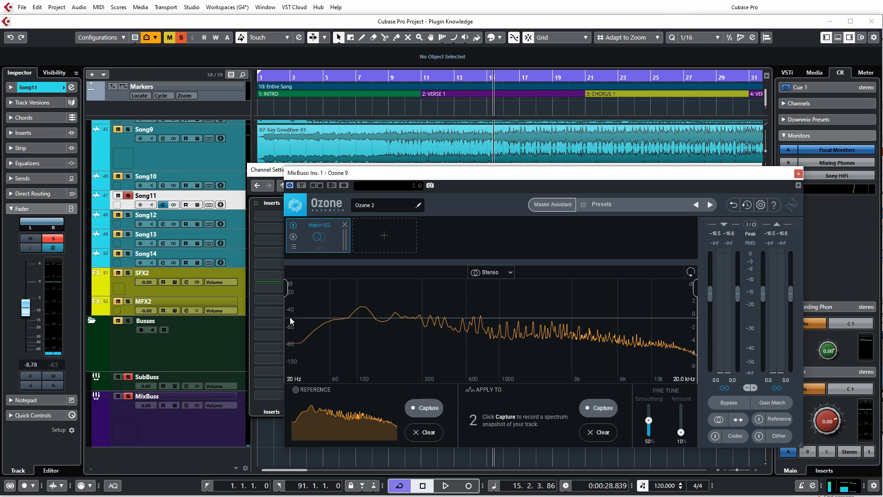
# Switch the solo from Song11 to Song9 and capture its spectrum as Match EQ's Apply To curve during playback
pyautogui.click(130, 196)
pyautogui.click(128, 130)
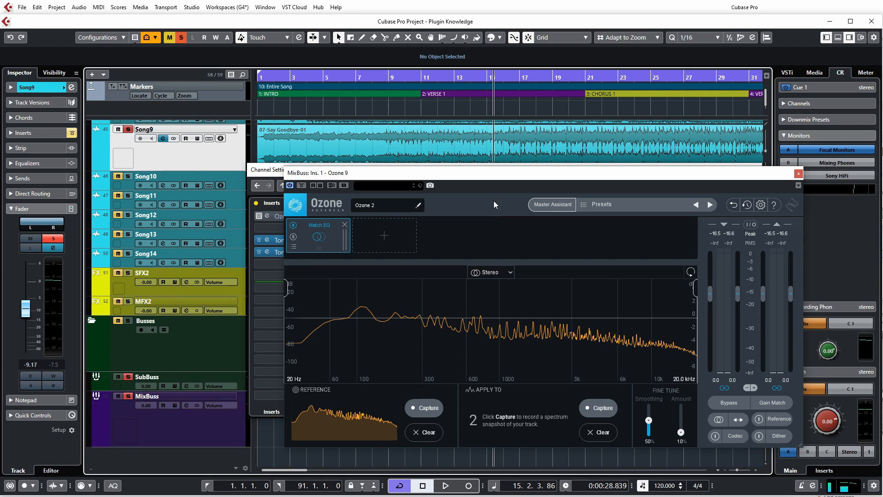
pyautogui.click(597, 407)
pyautogui.press('space')
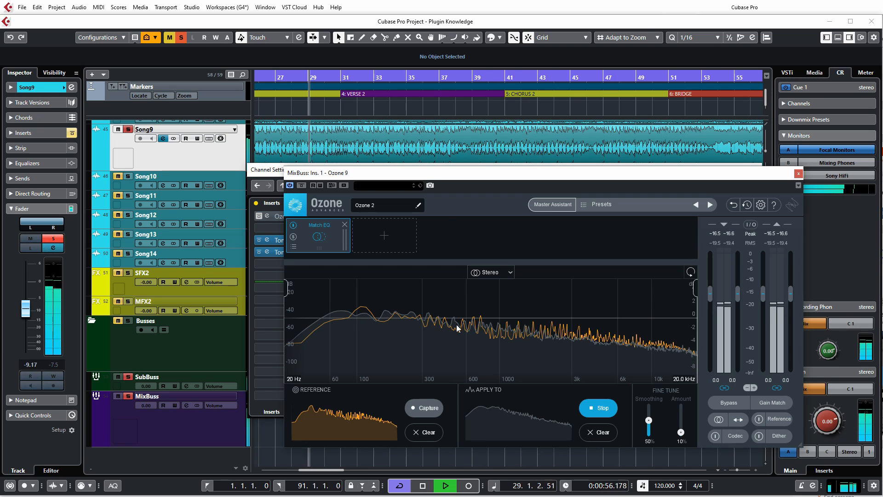
pyautogui.click(603, 407)
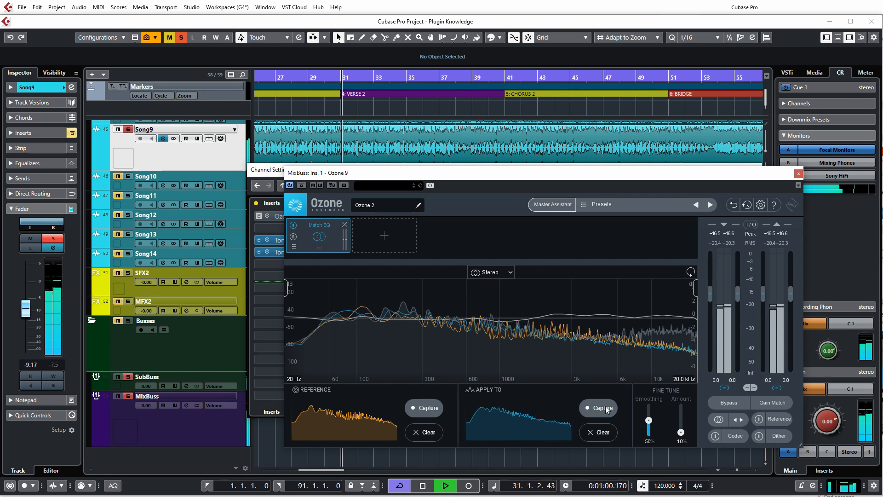
pyautogui.press('space')
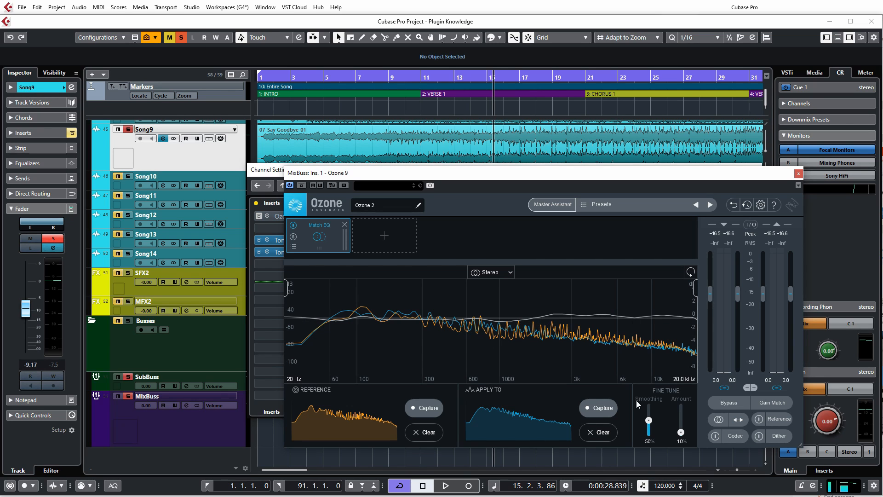
# Set Match EQ's Smoothing to 0% and Amount to 100%, and audition the result on Song9
pyautogui.moveTo(649, 419); pyautogui.dragTo(681, 406)
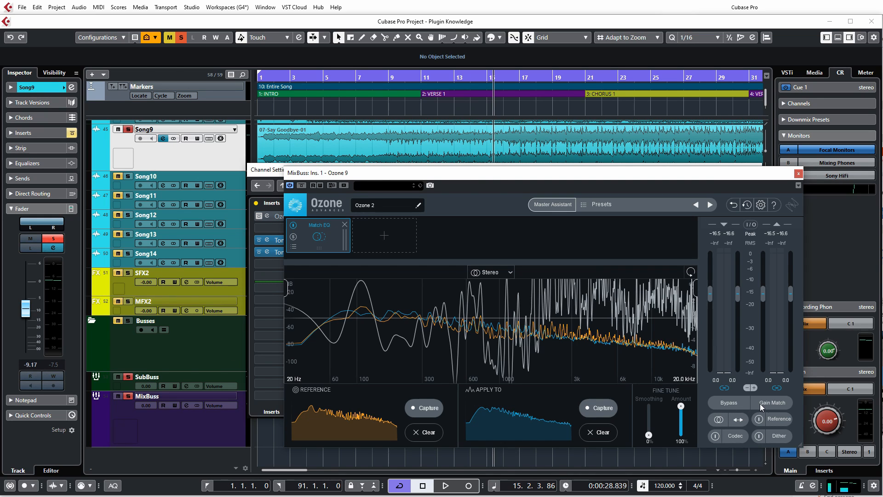
pyautogui.press('space')
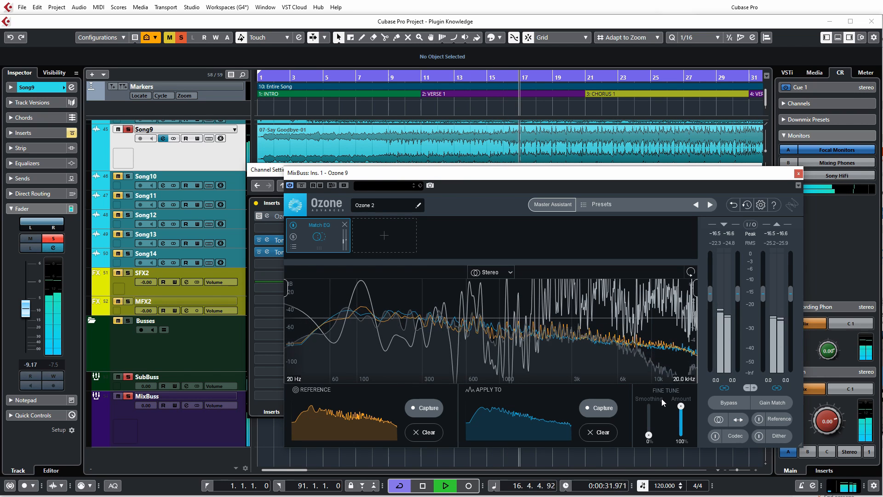
pyautogui.press('space')
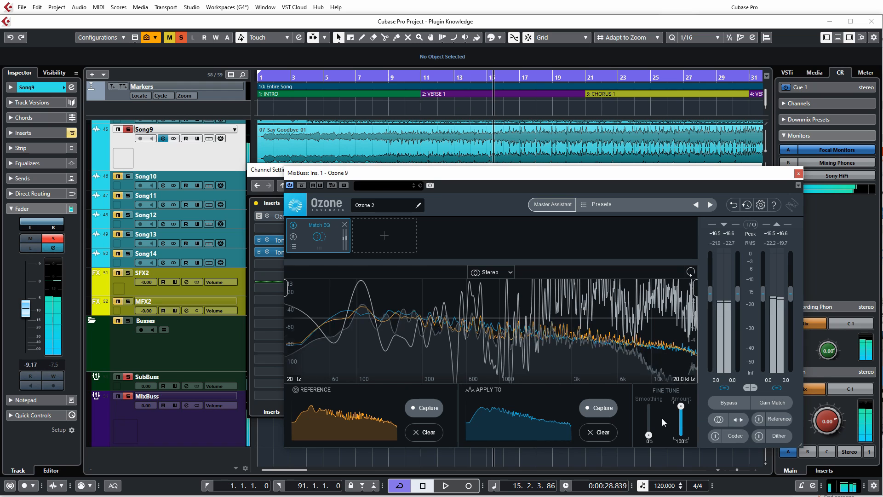
# Set Match EQ's Amount to 21% and Smoothing to 52% while listening to Song9
pyautogui.moveTo(681, 407); pyautogui.dragTo(682, 426)
pyautogui.press('space')
pyautogui.moveTo(681, 429); pyautogui.dragTo(650, 421)
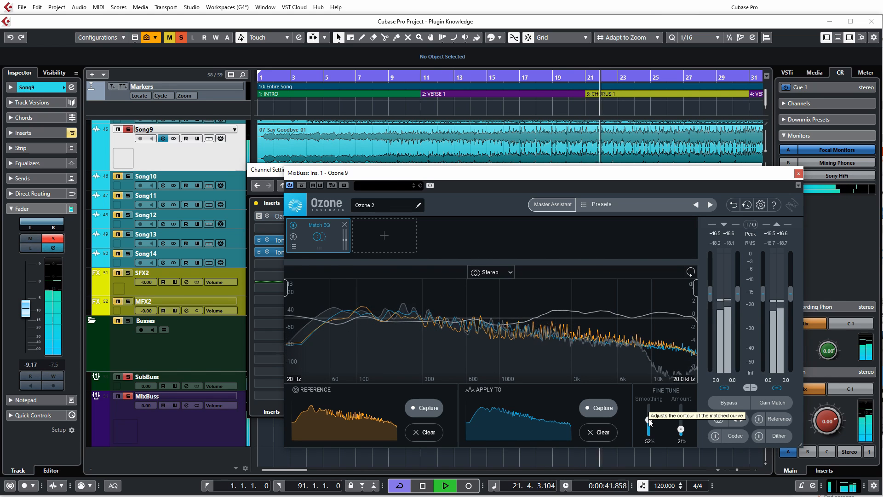
pyautogui.press('space')
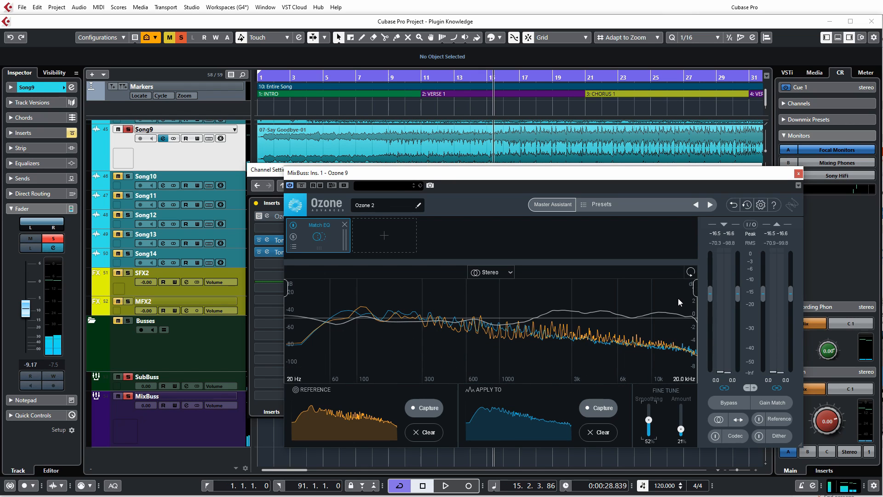
# Limit the matched curve to 290 Hz–1.5 kHz, and audition it with Smoothing 0% and Amount 100%
pyautogui.moveTo(694, 290)
pyautogui.mouseDown()
pyautogui.moveTo(566, 289)
pyautogui.moveTo(713, 289)
pyautogui.mouseUp()
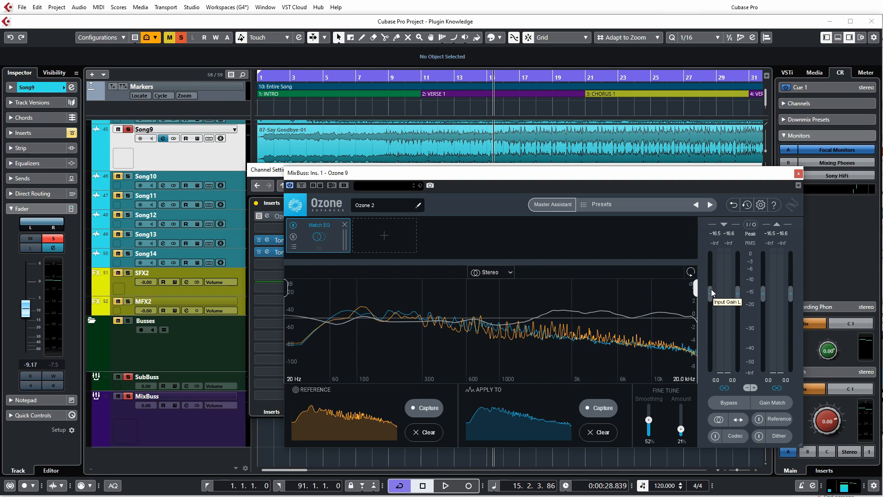
pyautogui.moveTo(694, 290); pyautogui.dragTo(531, 288)
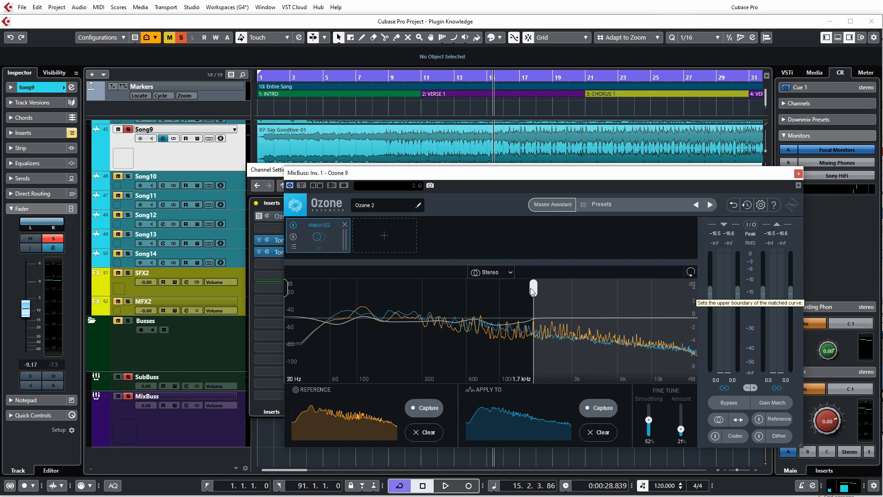
pyautogui.moveTo(285, 288); pyautogui.dragTo(422, 288)
pyautogui.press('space')
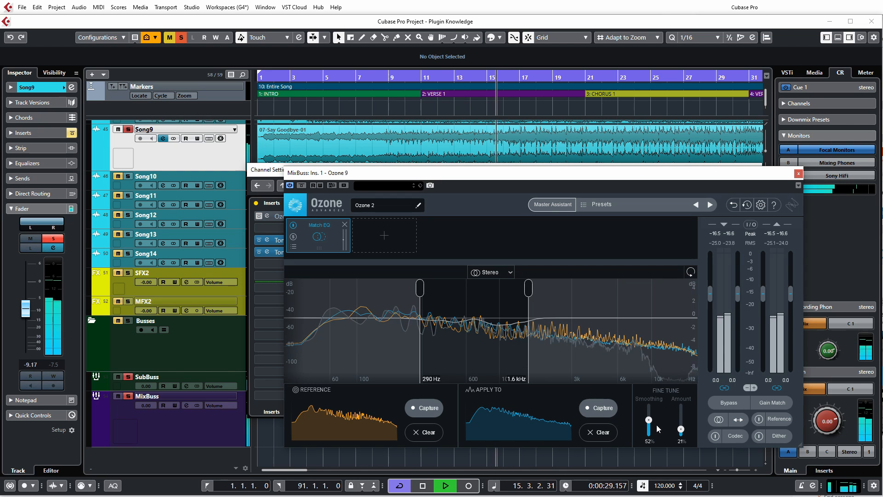
pyautogui.moveTo(528, 288)
pyautogui.mouseDown()
pyautogui.moveTo(539, 293)
pyautogui.moveTo(524, 290)
pyautogui.mouseUp()
pyautogui.moveTo(680, 429); pyautogui.dragTo(649, 438)
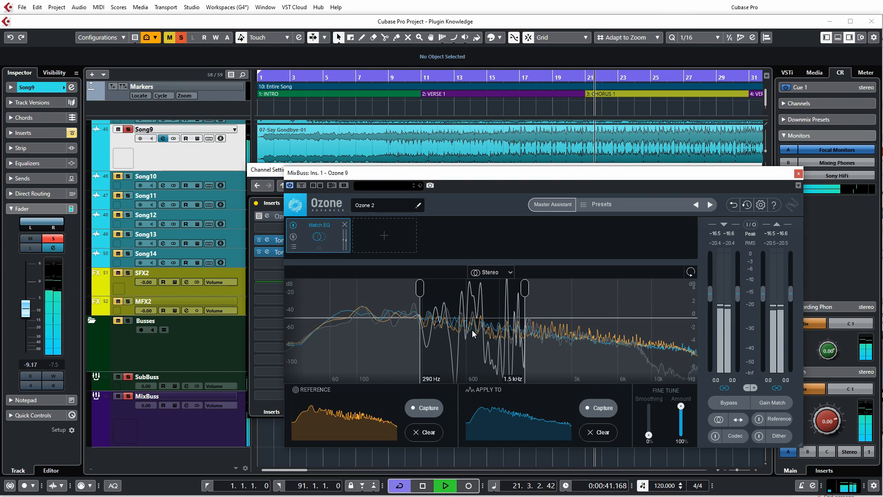
pyautogui.press('space')
# Limit the matched curve to 20–177 Hz, audition it at 100% Amount, and lower the Amount to 0%
pyautogui.moveTo(413, 287); pyautogui.dragTo(262, 288)
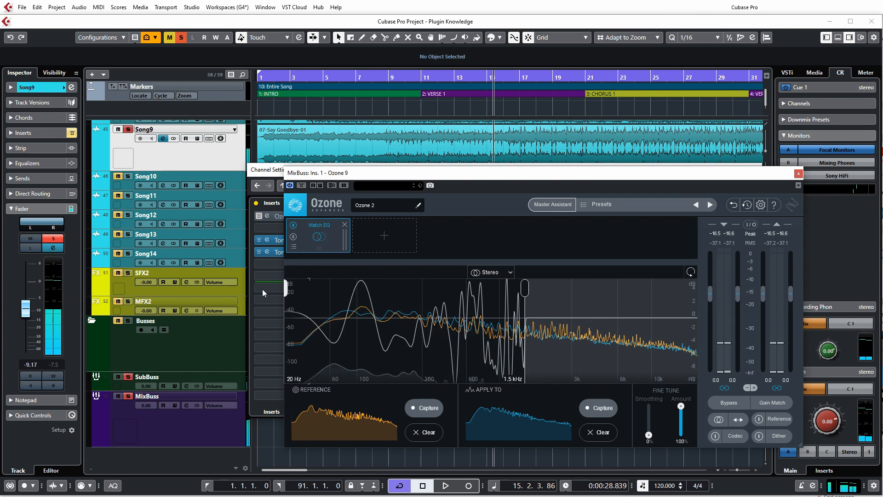
pyautogui.moveTo(525, 287); pyautogui.dragTo(390, 283)
pyautogui.press('space')
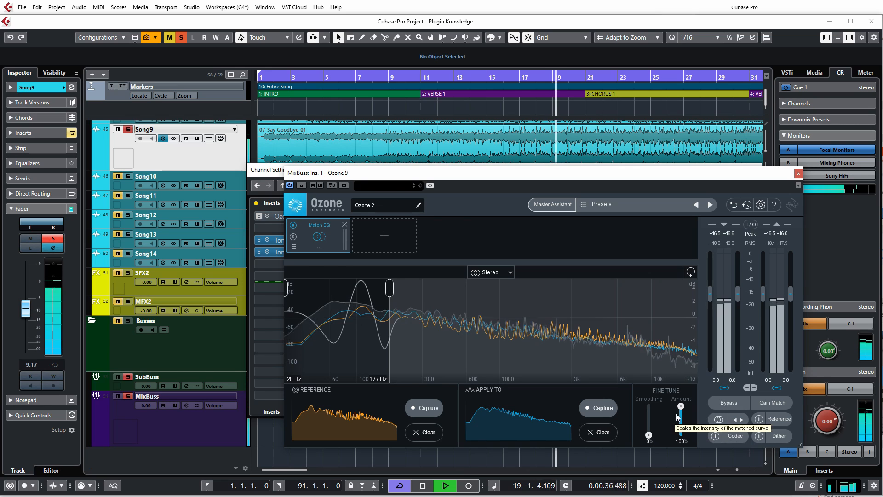
pyautogui.moveTo(681, 406); pyautogui.dragTo(678, 385)
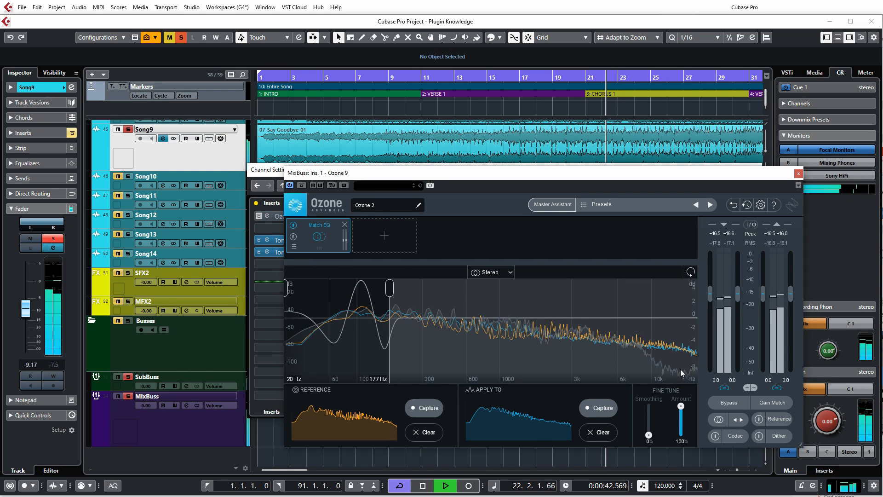
pyautogui.moveTo(682, 411); pyautogui.dragTo(680, 436)
pyautogui.press('space')
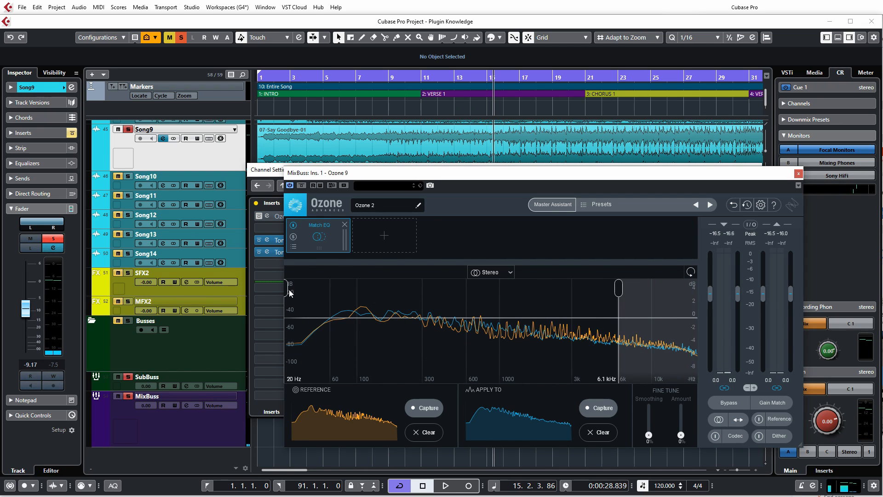
# Limit the matched curve to 983 Hz–6.1 kHz, and set Amount to 32% and Smoothing to 46% during playback
pyautogui.moveTo(290, 293); pyautogui.dragTo(498, 290)
pyautogui.press('space')
pyautogui.moveTo(681, 434); pyautogui.dragTo(648, 423)
pyautogui.press('space')
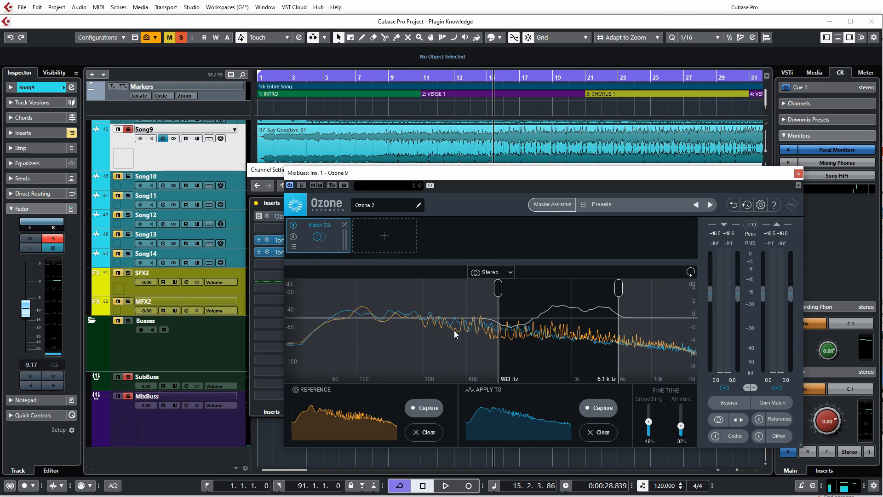
# Try a 541 Hz lower boundary for the matched curve, and restore its full range of 20 Hz–20 kHz
pyautogui.moveTo(498, 288); pyautogui.dragTo(466, 290)
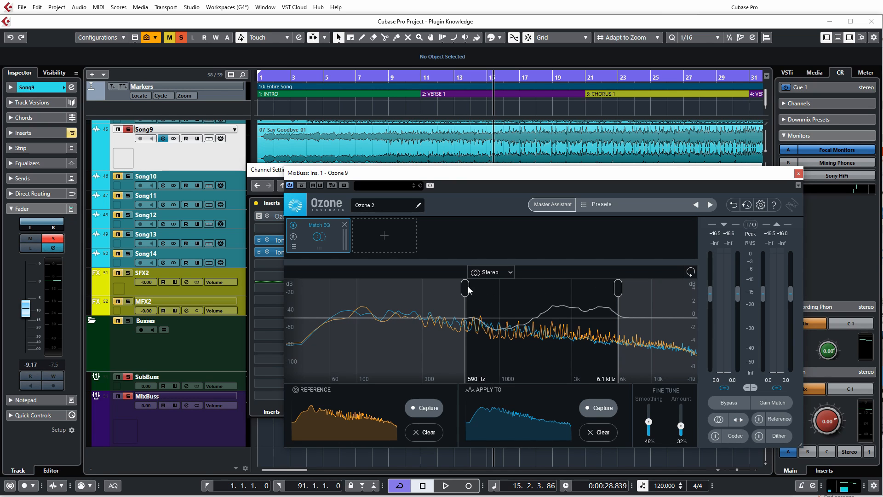
pyautogui.moveTo(466, 289); pyautogui.dragTo(461, 289)
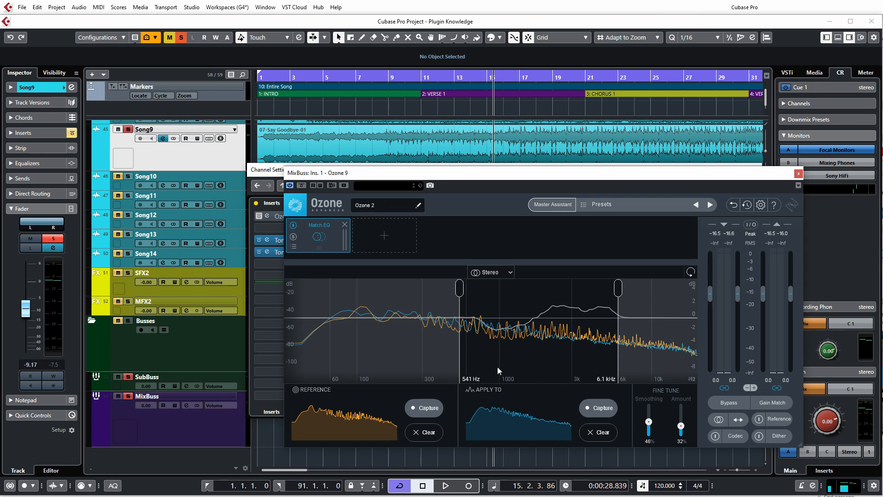
pyautogui.moveTo(459, 288); pyautogui.dragTo(218, 300)
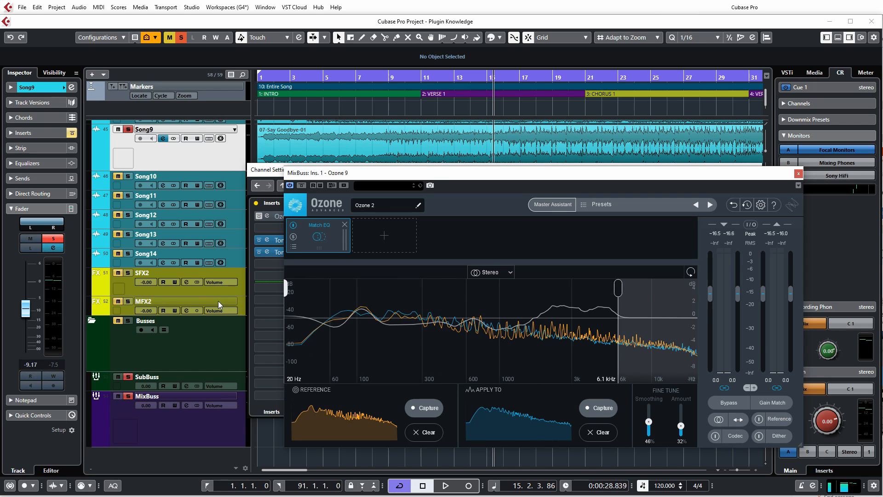
pyautogui.moveTo(618, 288); pyautogui.dragTo(692, 293)
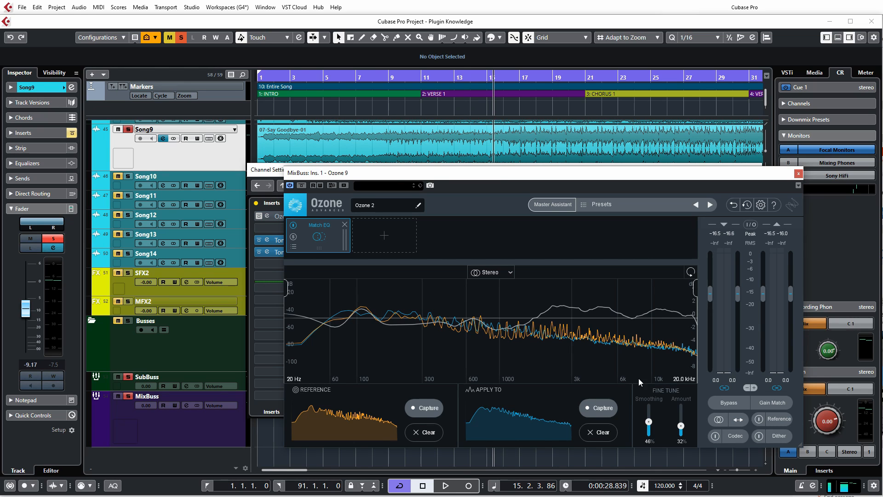
pyautogui.moveTo(321, 174); pyautogui.dragTo(331, 174)
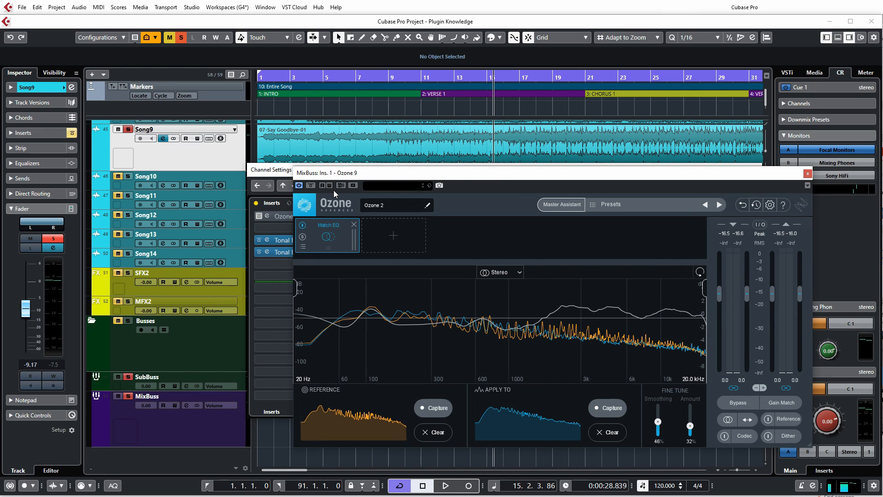